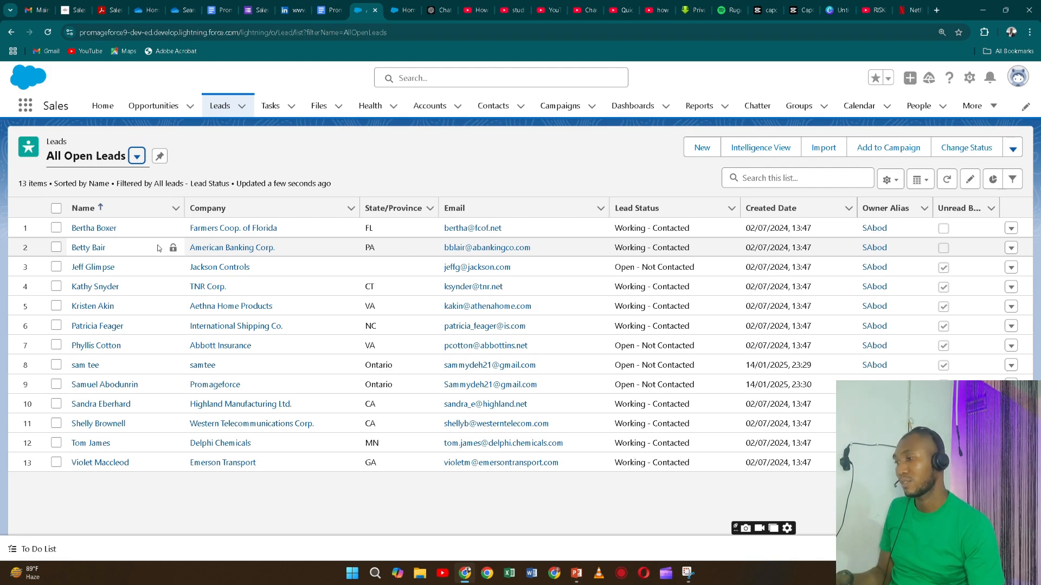
Convert the American Banking Corp. lead into a new account, a new contact and a new opportunity
click(96, 249)
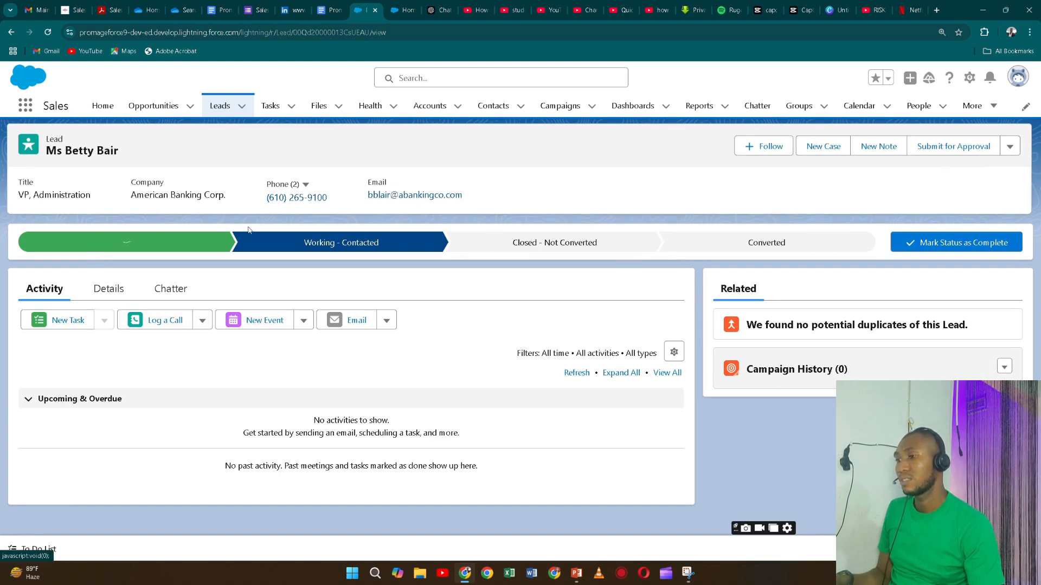
click(775, 242)
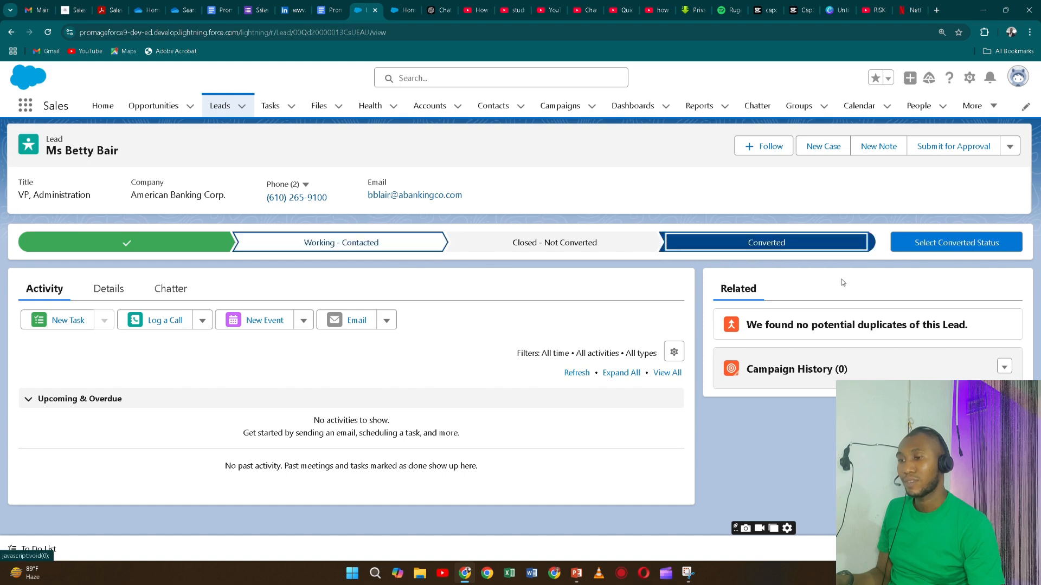
click(946, 246)
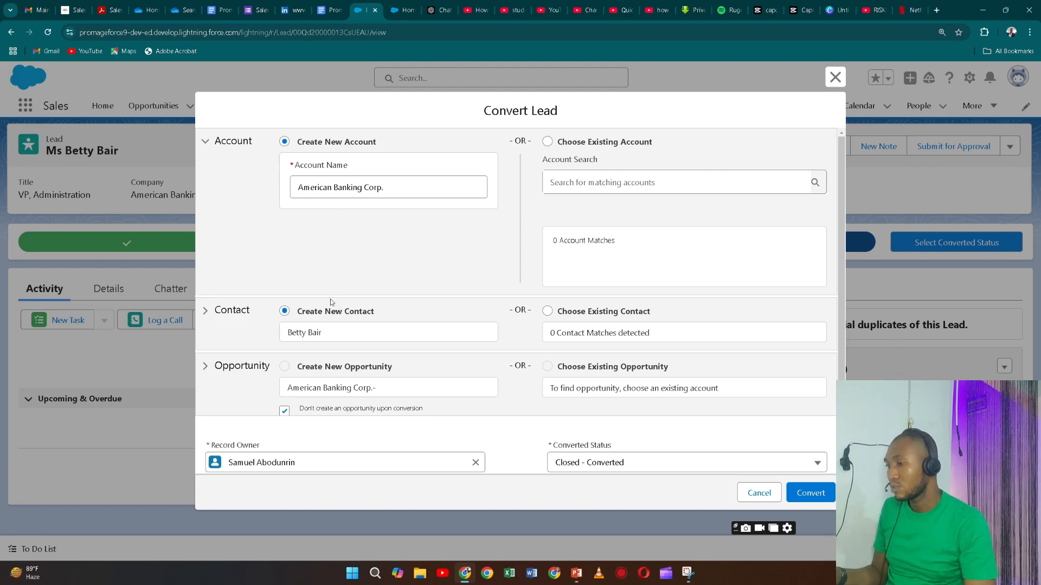
scroll(323, 333, down, 1)
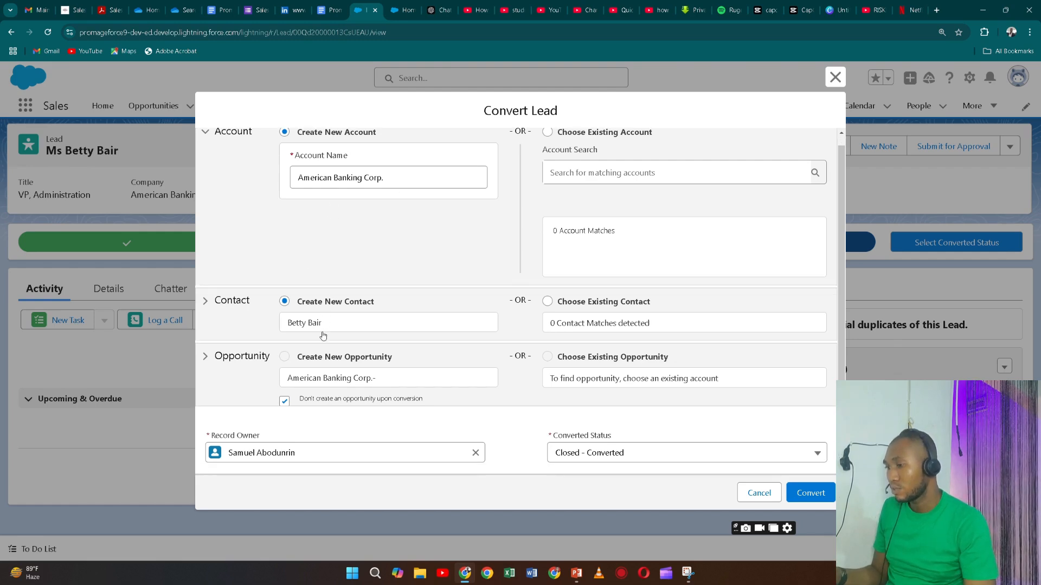
click(284, 402)
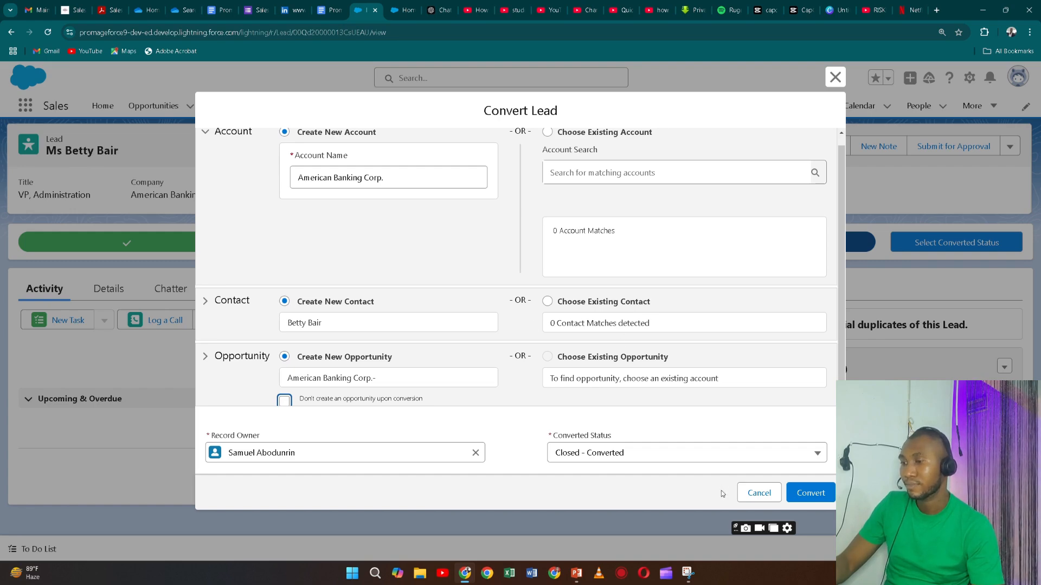
click(809, 493)
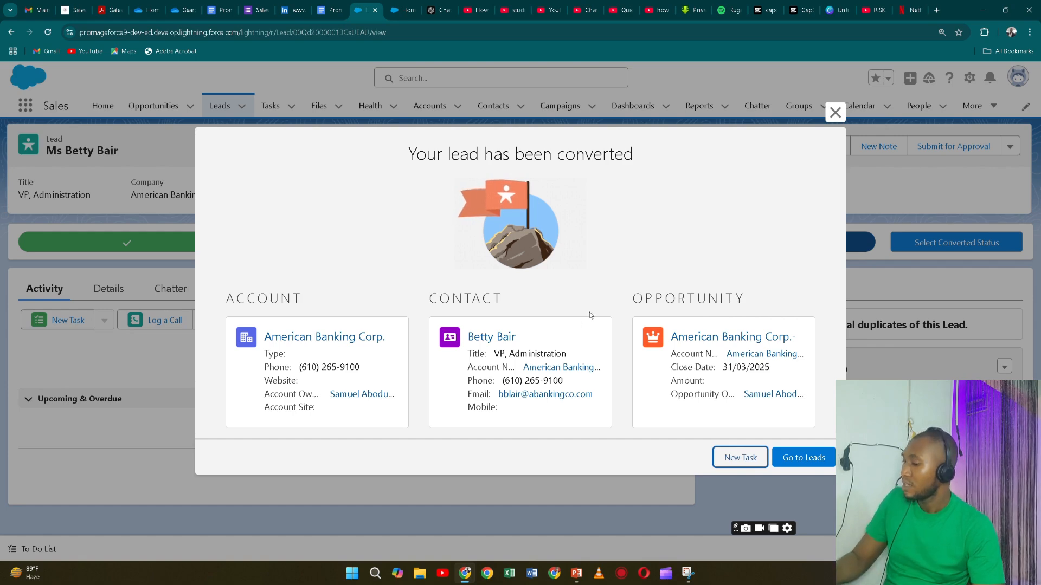
Switch to the PowerPoint presentation and correct the misspelled word "incompactible" to "incompatible" on slide 4
key(alt+Tab)
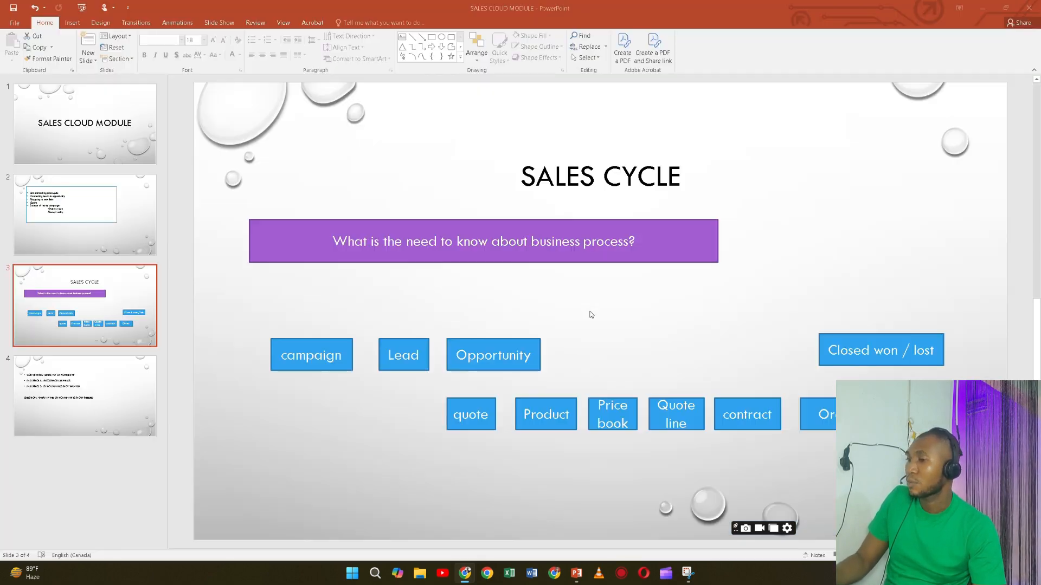
click(66, 383)
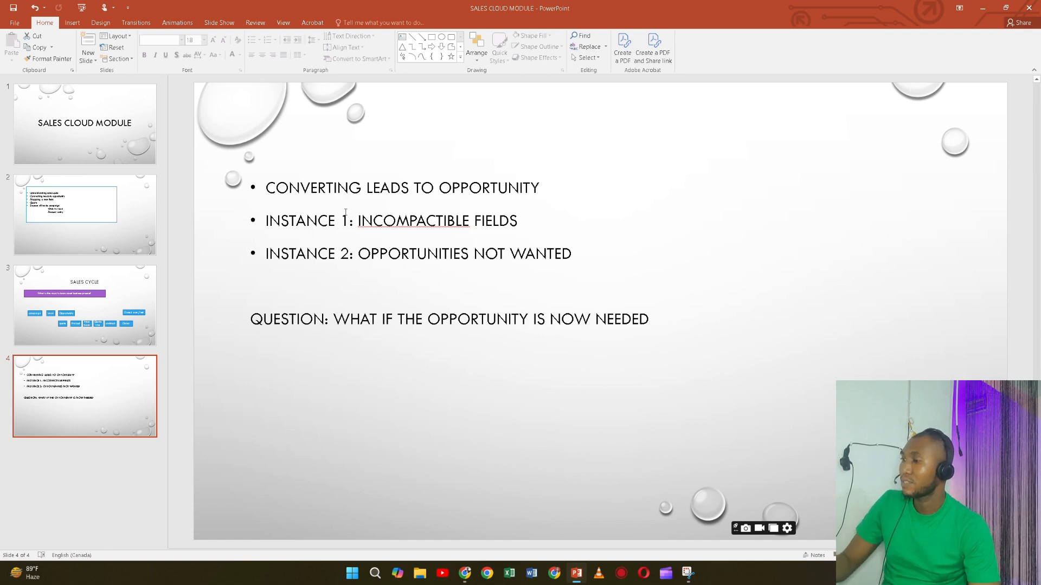
click(139, 224)
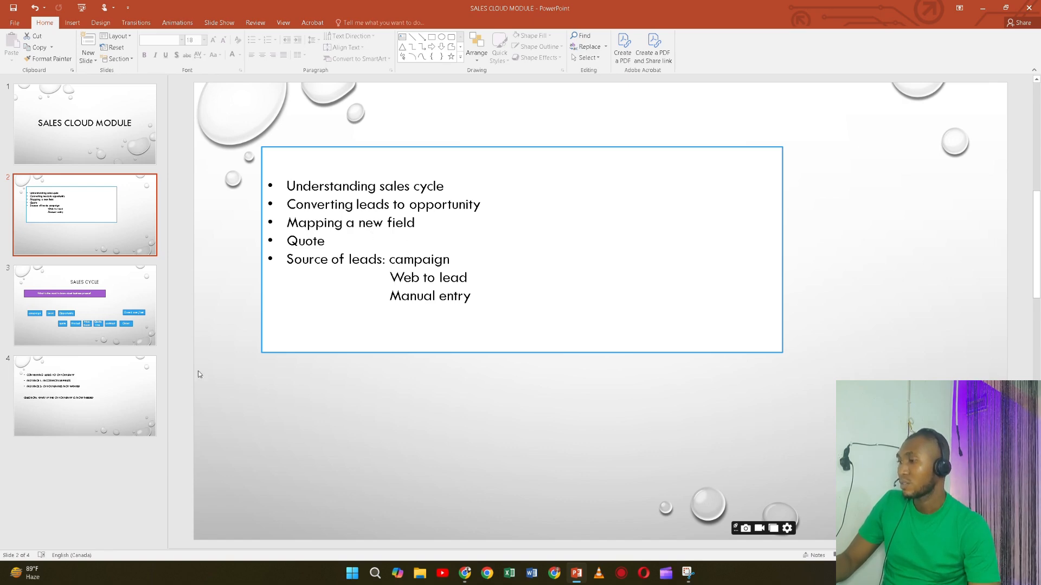
click(128, 385)
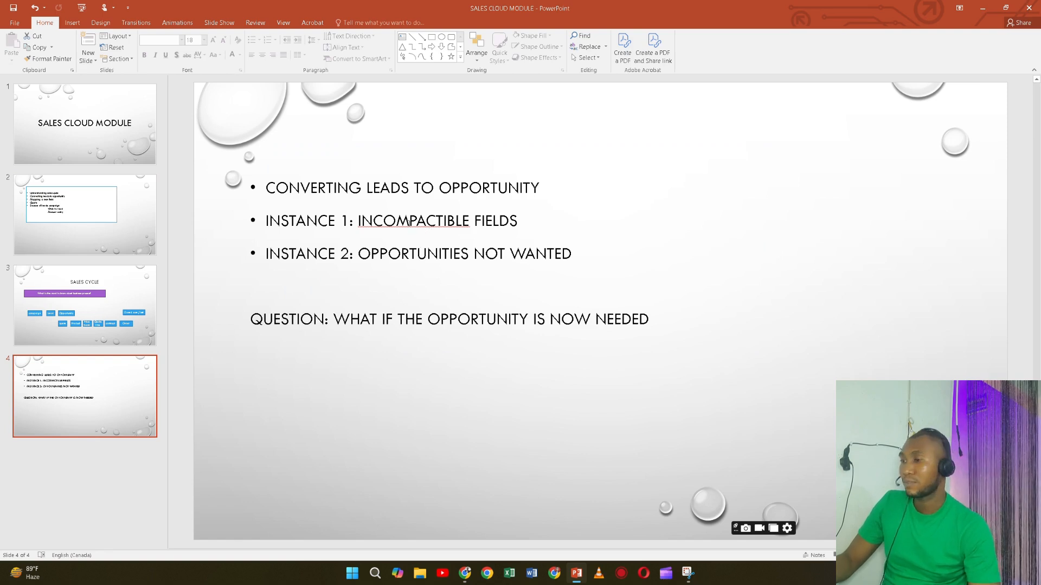
click(413, 218)
right_click(411, 221)
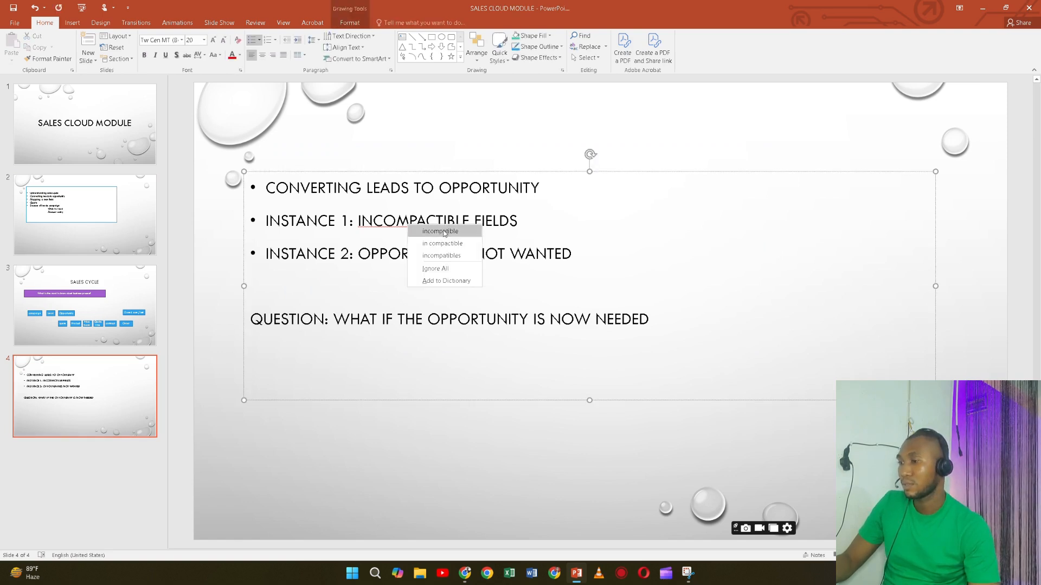
click(434, 227)
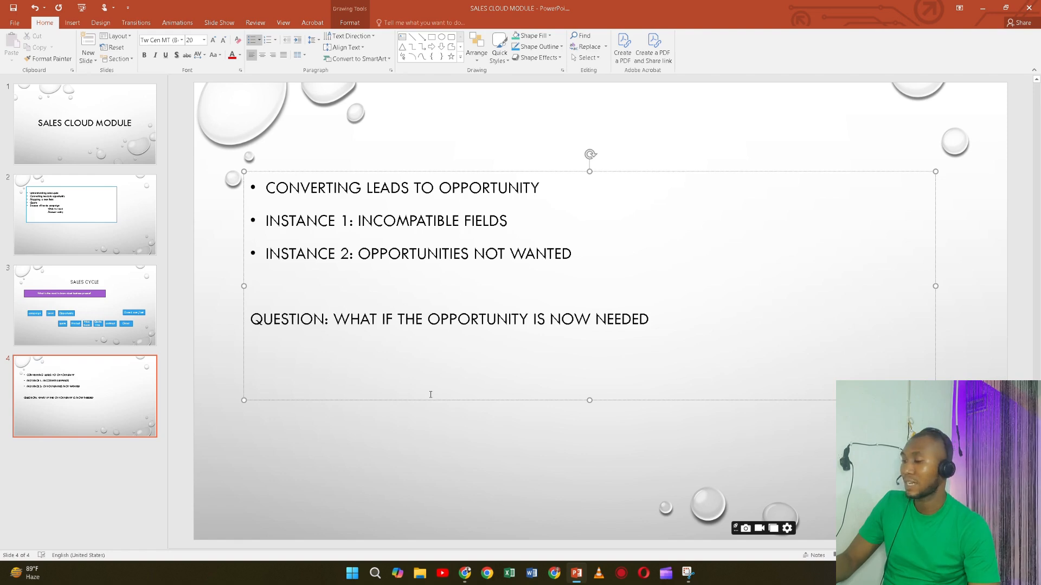
Switch back to Salesforce in the browser, dismiss the lead conversion summary and go to the open Setup page
key(alt+Tab)
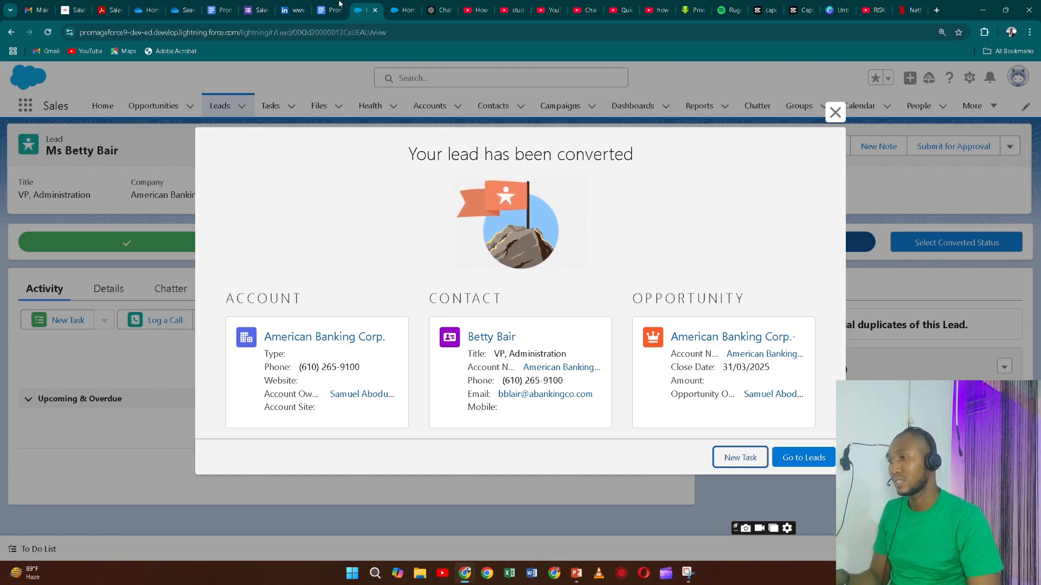
click(835, 113)
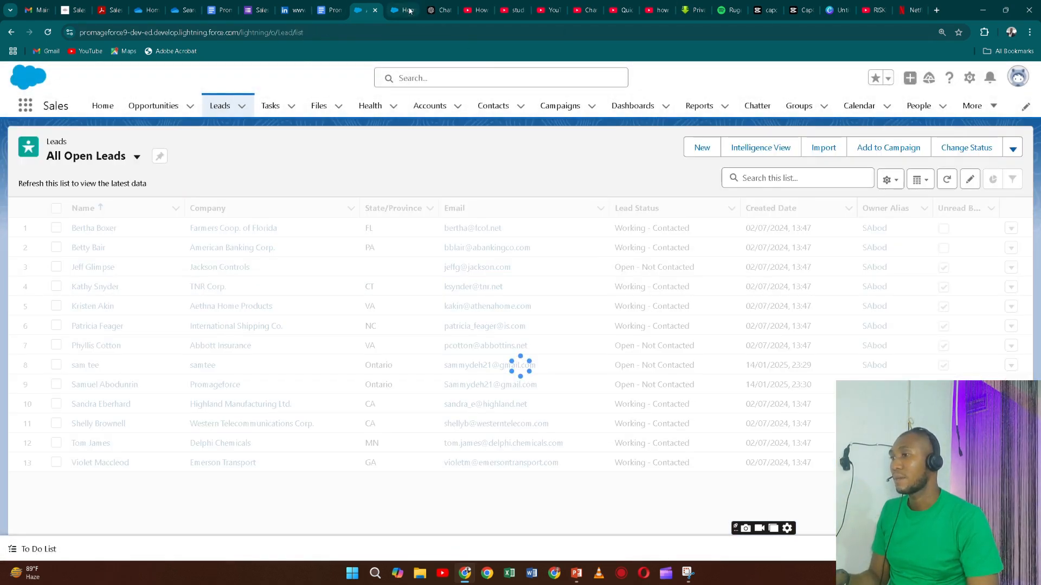
click(408, 10)
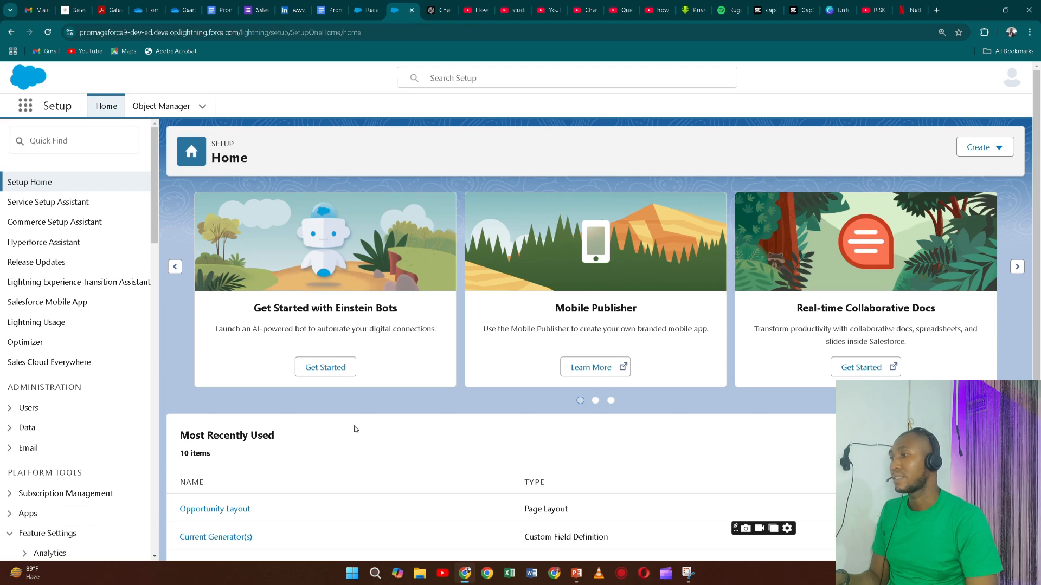
Find the Opportunity object in Object Manager by searching for "opp" and open its Fields & Relationships
click(160, 106)
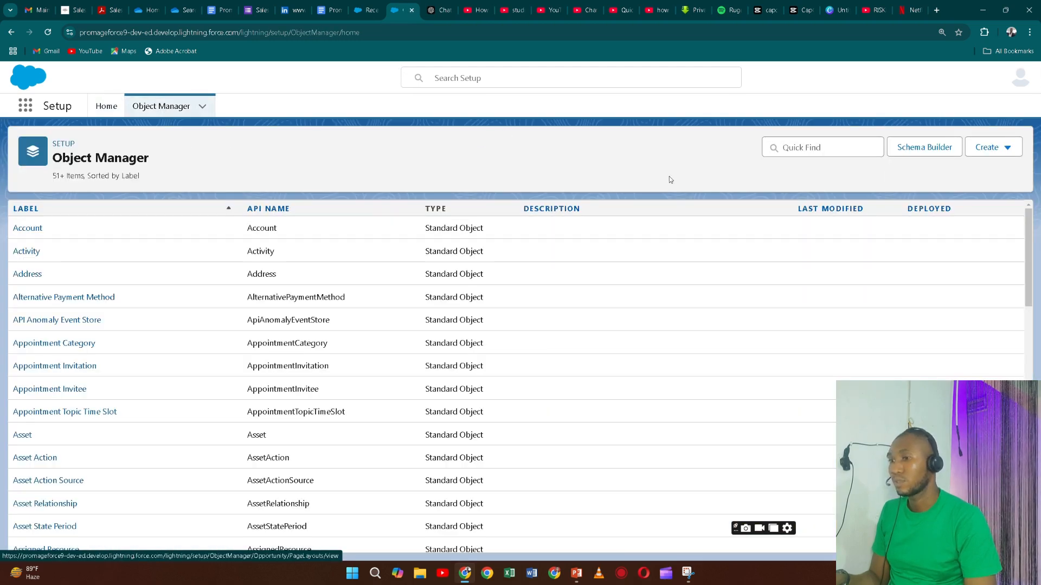
click(805, 148)
text(opp)
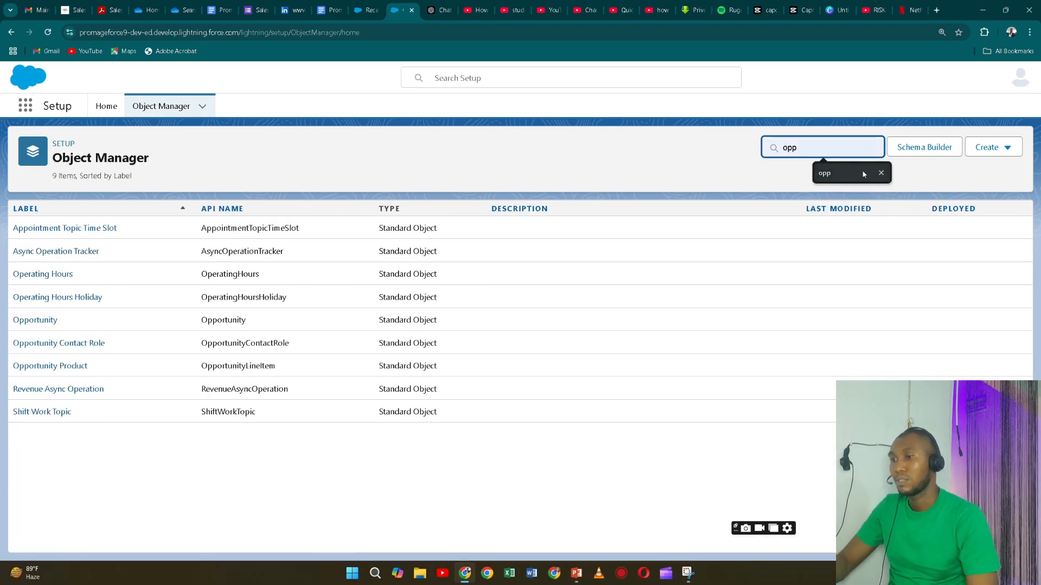
click(863, 173)
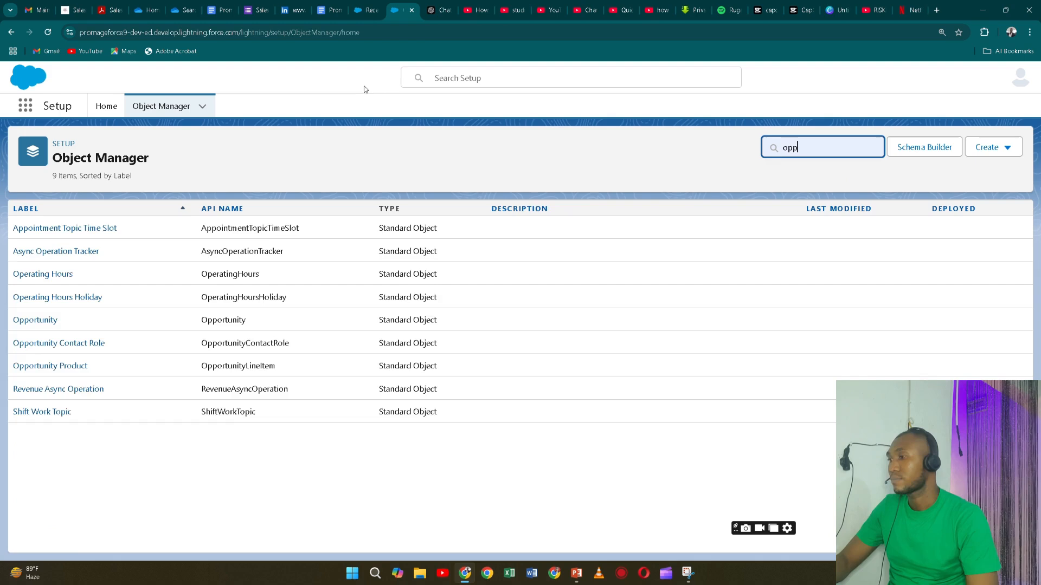
click(28, 230)
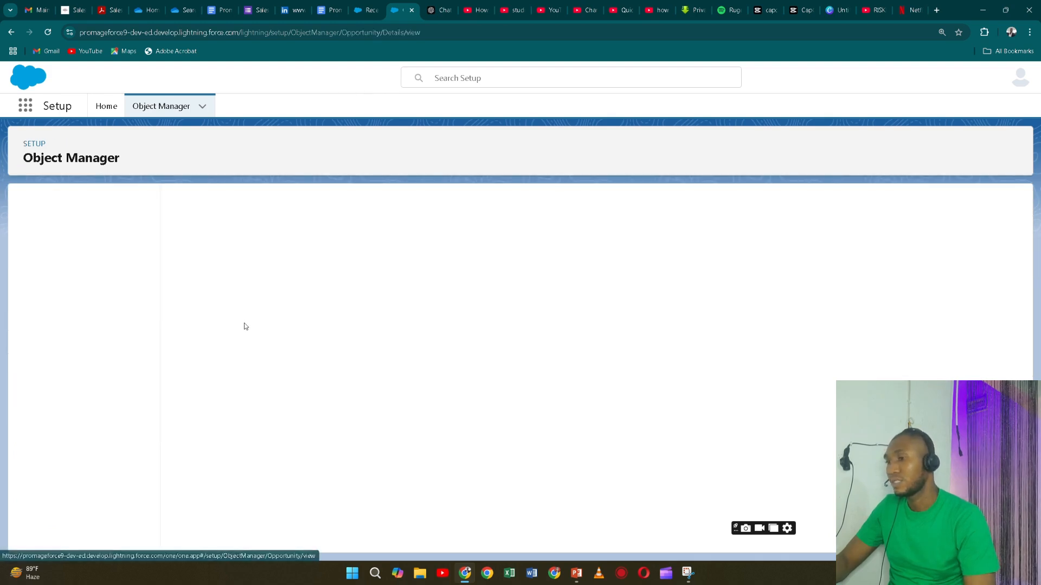
click(88, 230)
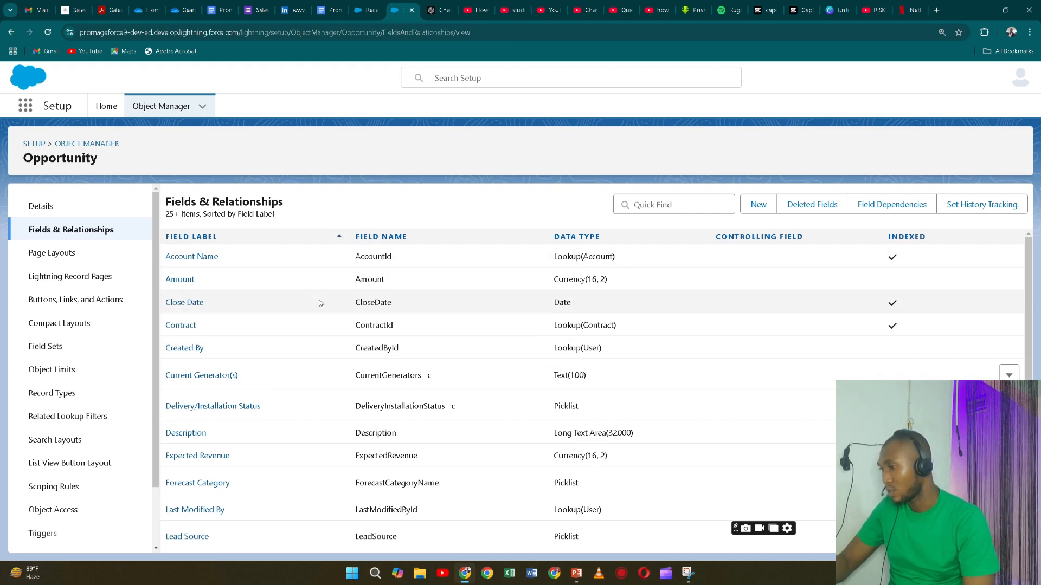
Start a new custom field on the Opportunity object with the Text data type and proceed to its details
click(758, 206)
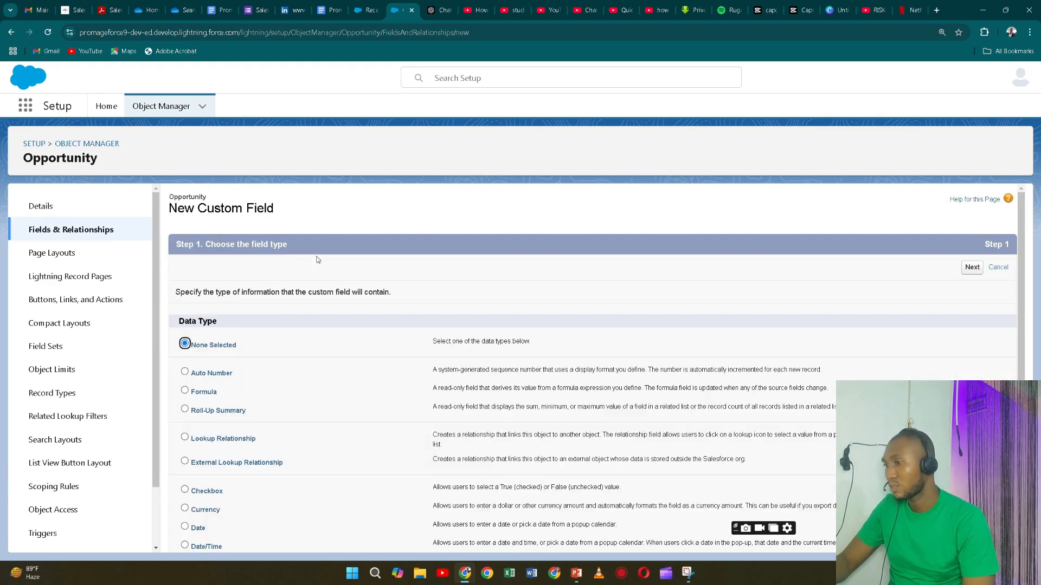
scroll(300, 406, down, 4)
scroll(304, 378, down, 3)
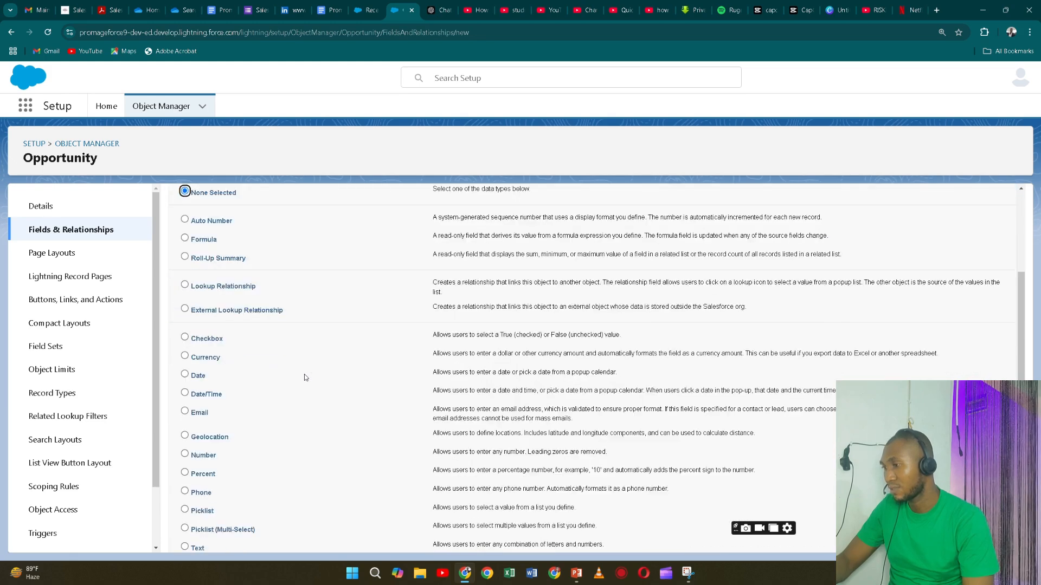
scroll(304, 378, down, 3)
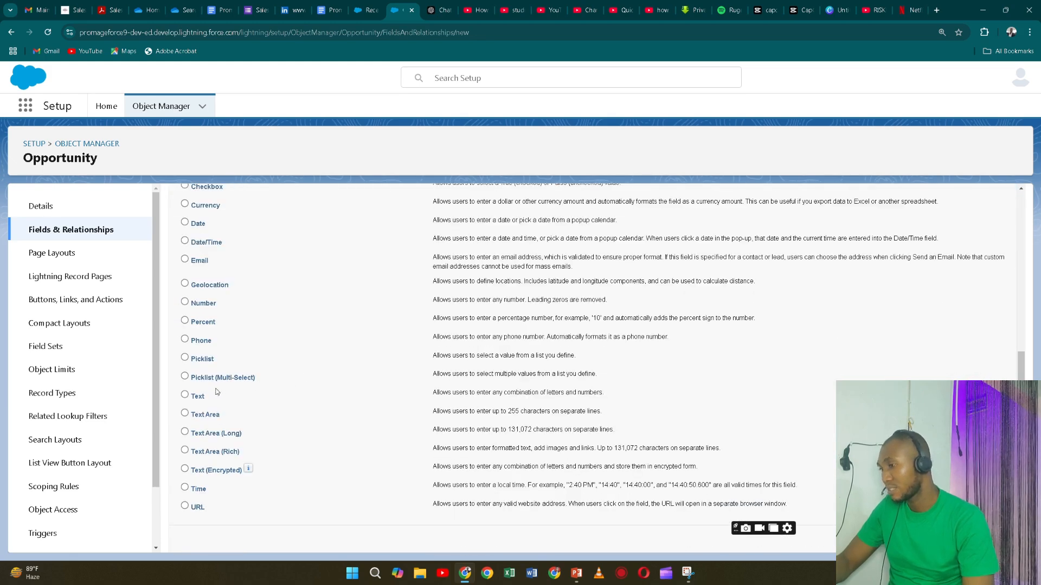
click(188, 395)
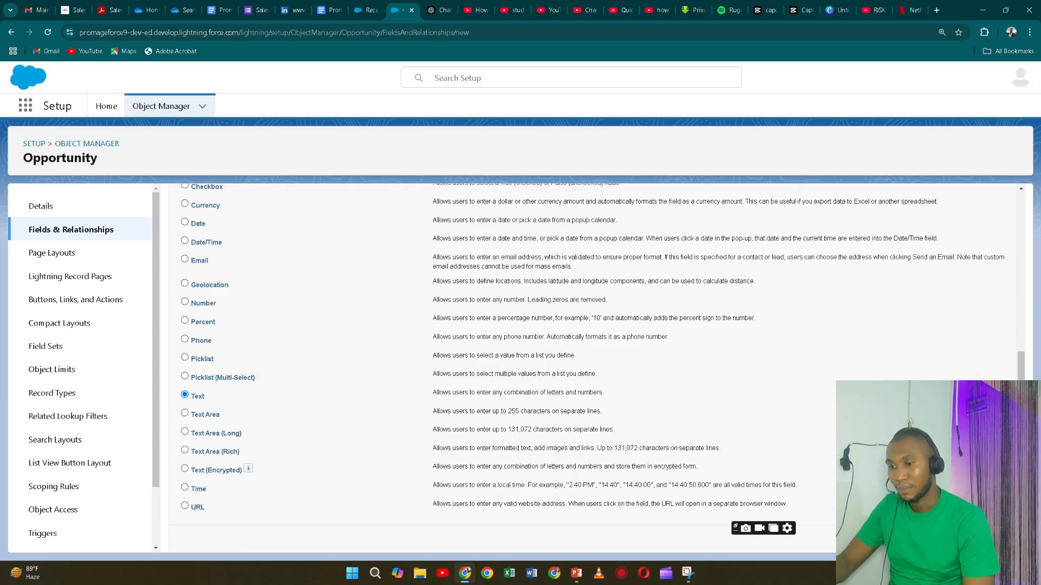
click(972, 538)
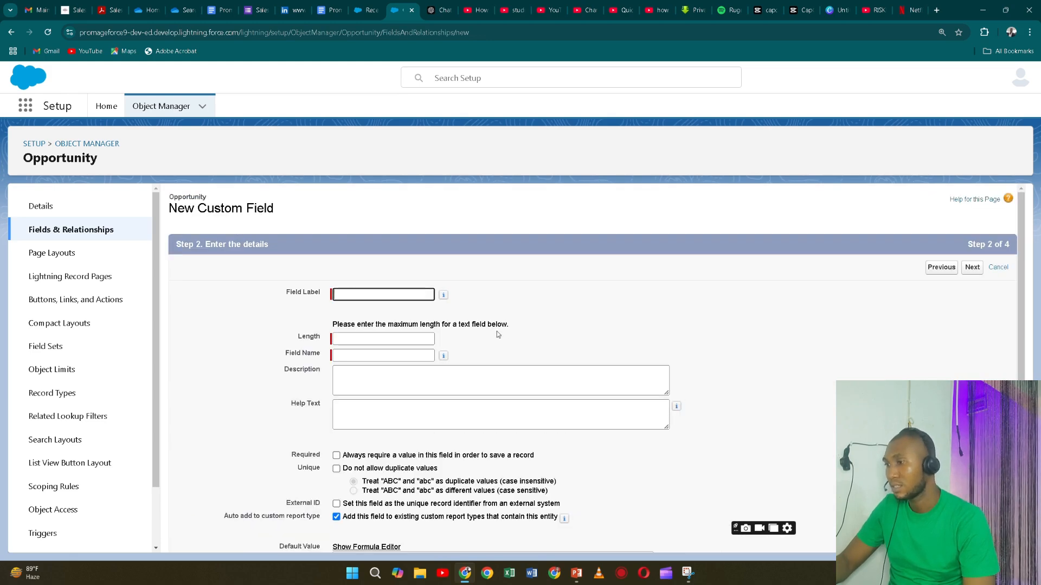
Set the new field's label to Hobby and its maximum length to 50
click(348, 294)
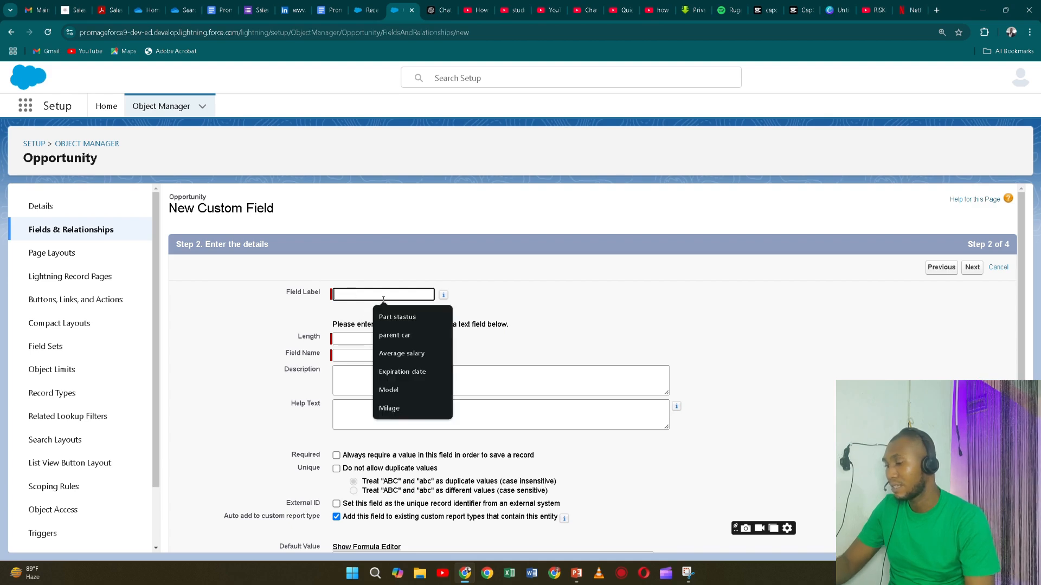
text(Hobby)
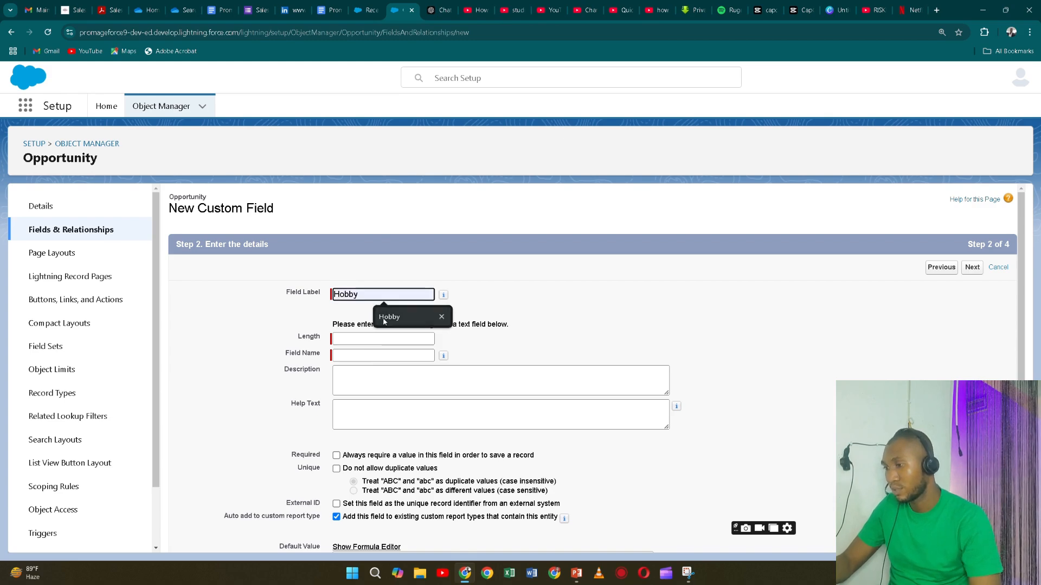
click(387, 319)
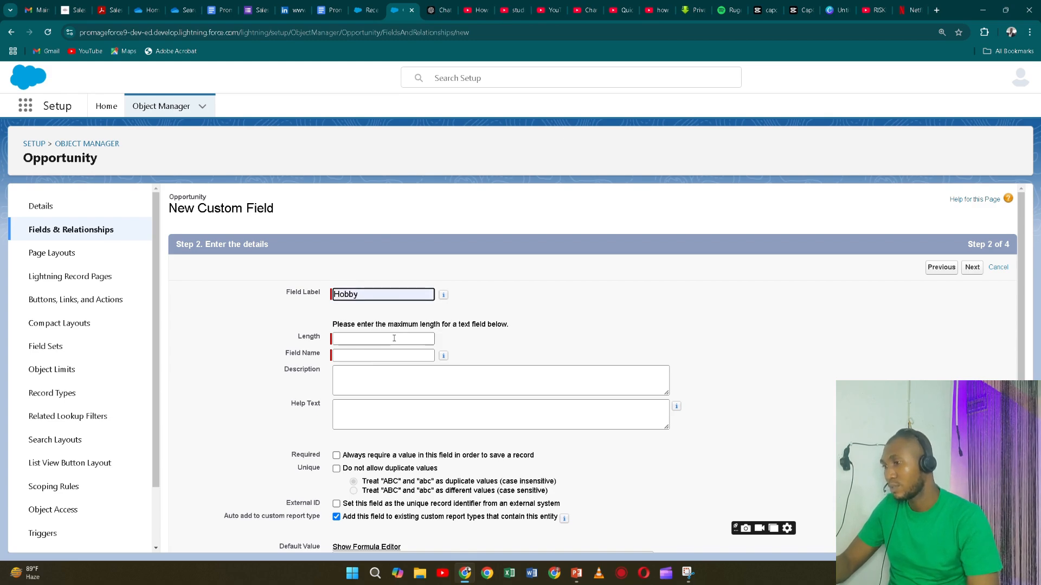
click(374, 340)
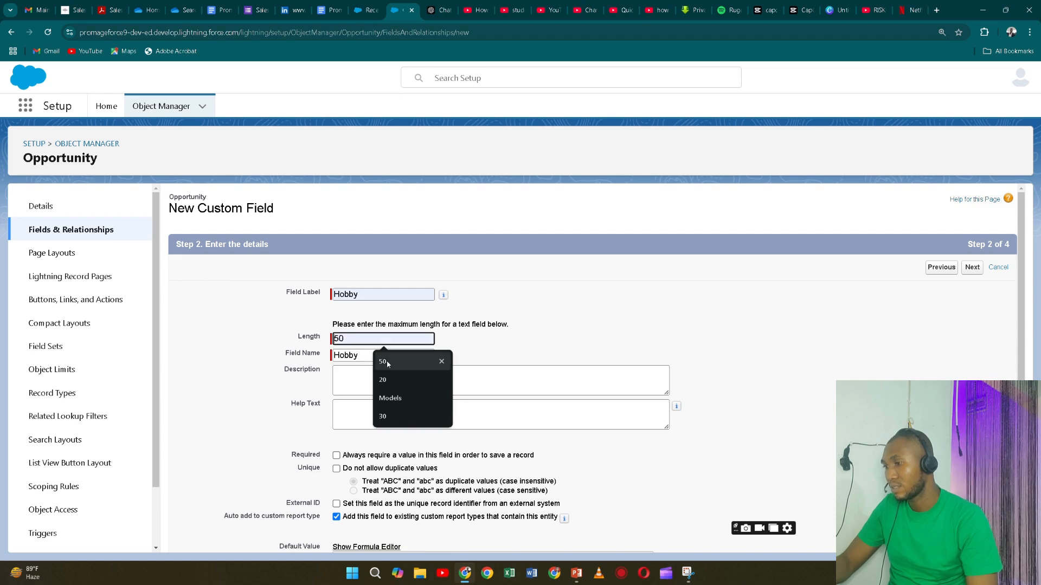
click(386, 359)
Enter "Kindly enter your hobby" as the description of the Hobby field
click(373, 378)
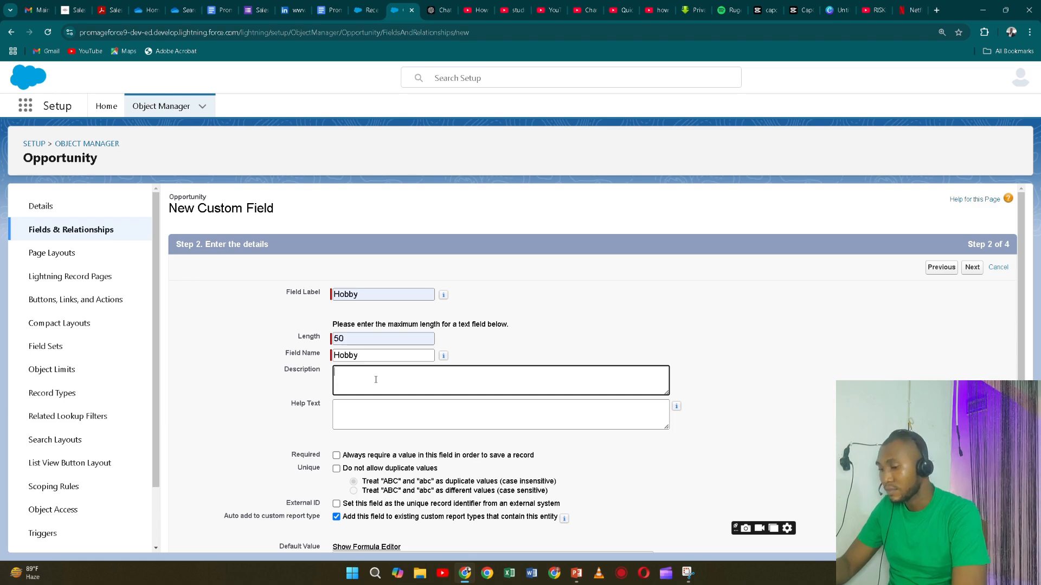
text(Kindly)
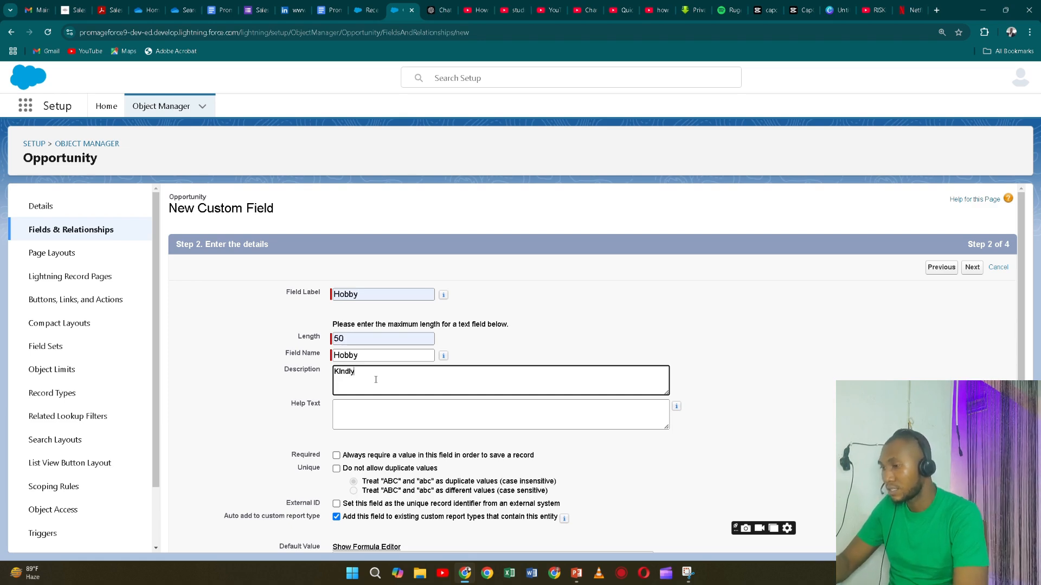
text( ente)
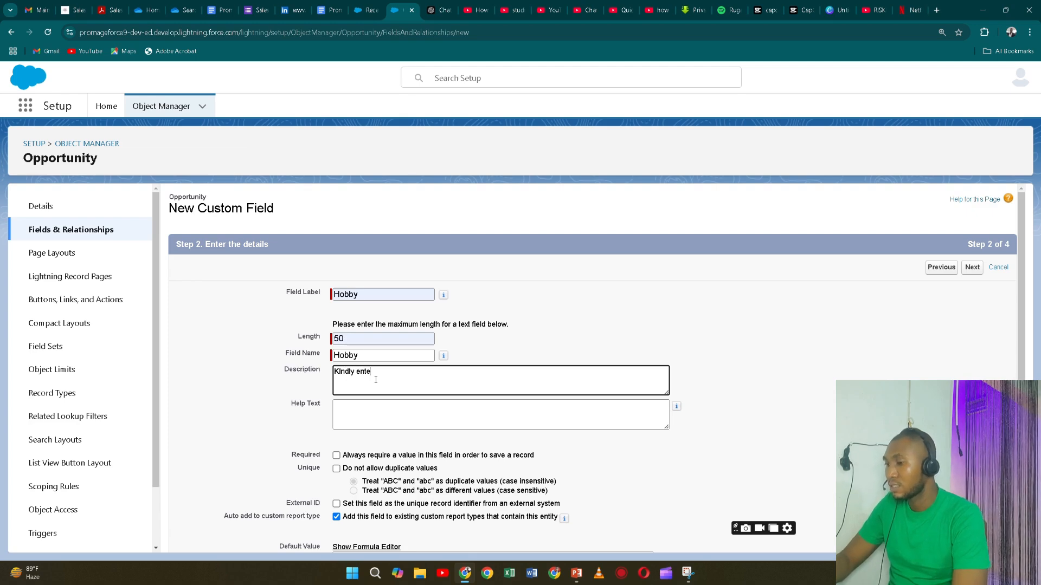
text(r your )
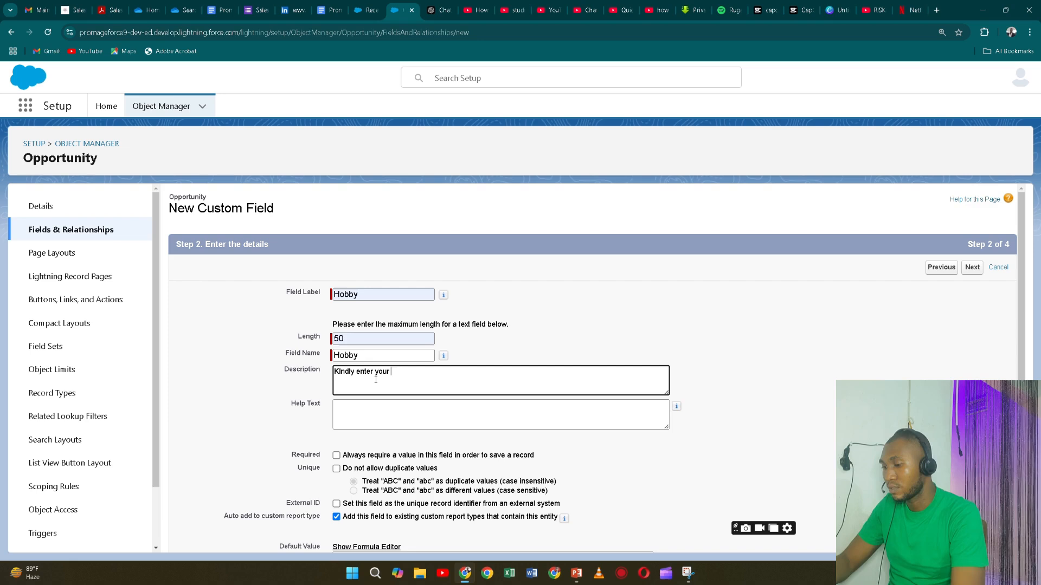
text(hobb)
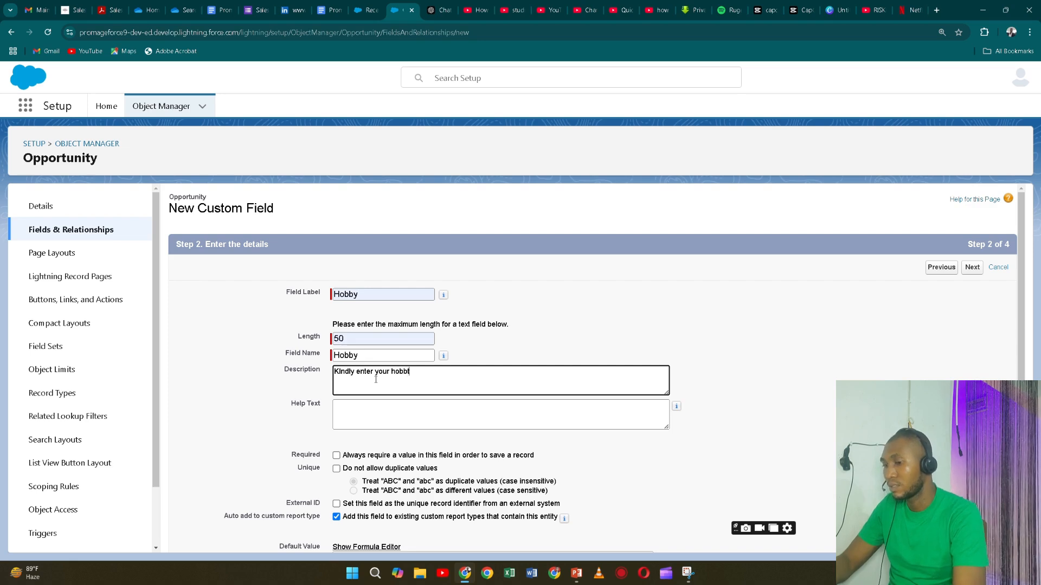
text(y)
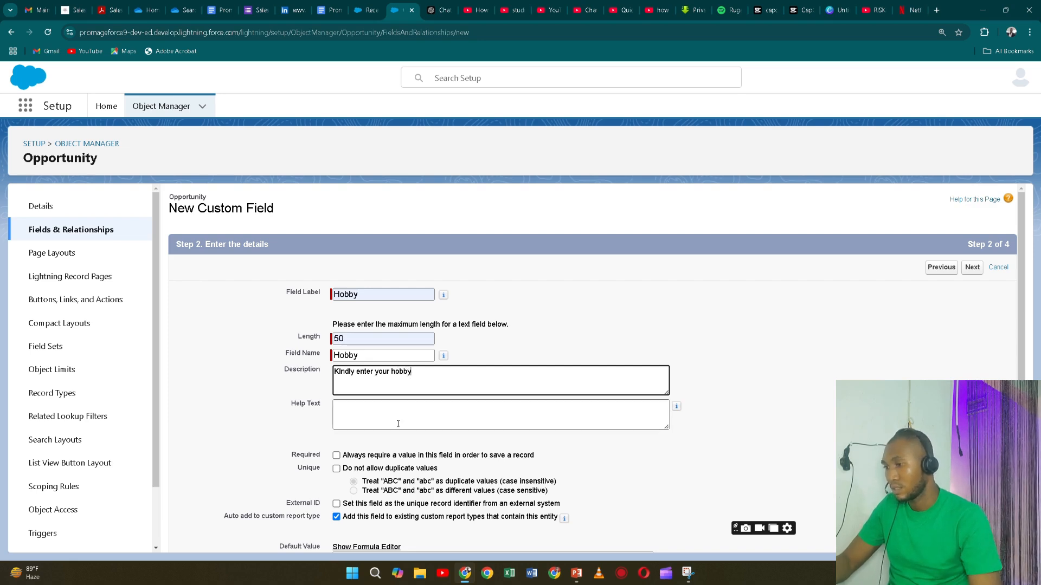
Make the Hobby field required and save it, keeping the proposed field-level security and page layouts
click(404, 403)
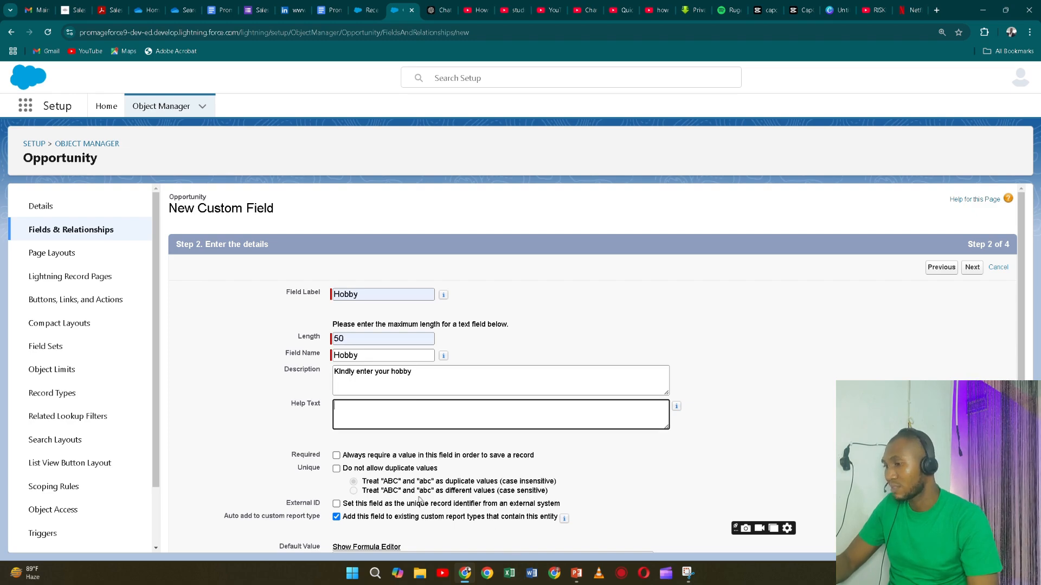
click(336, 455)
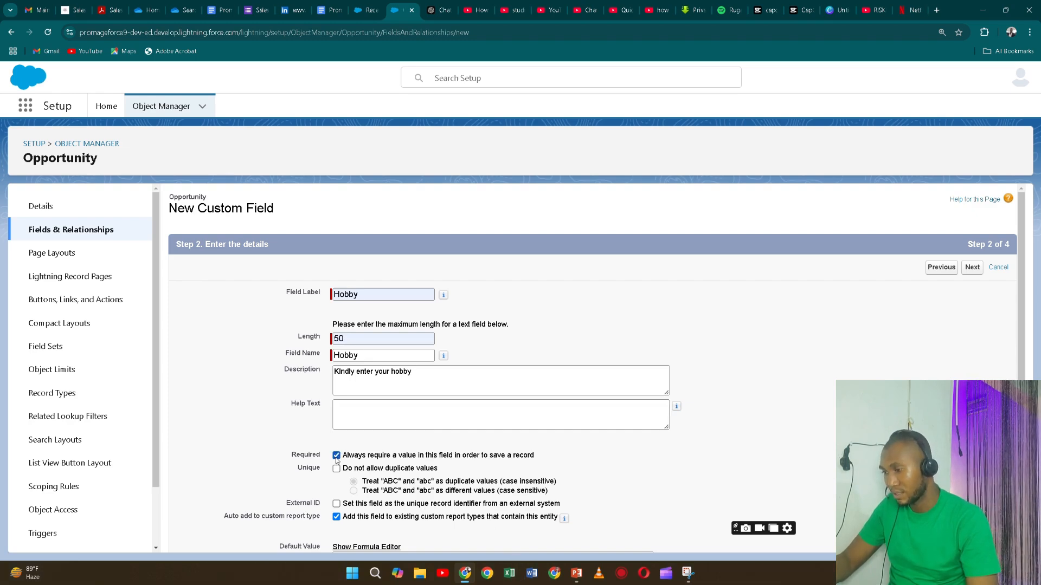
scroll(359, 469, down, 1)
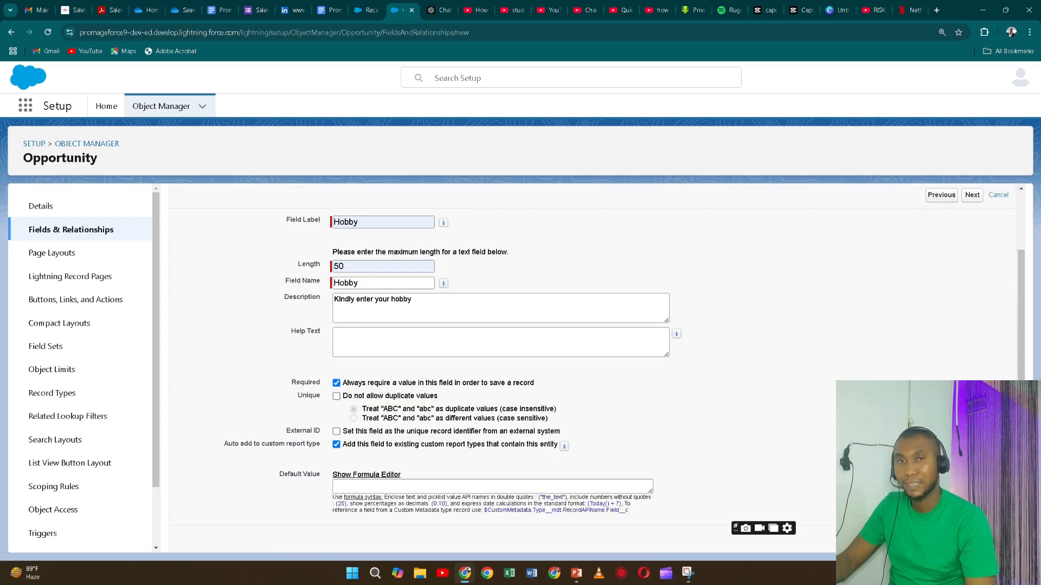
click(972, 539)
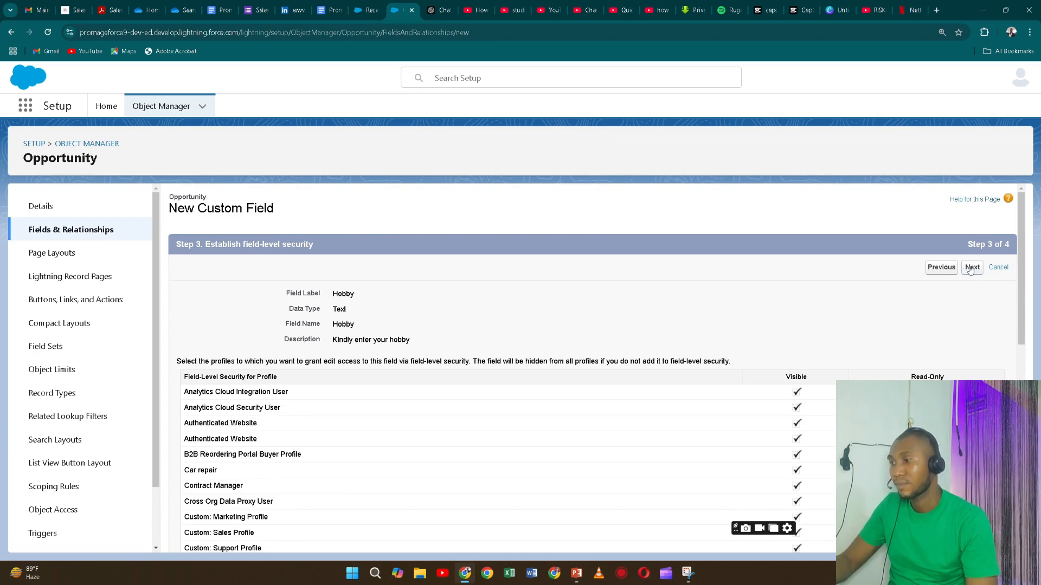
click(971, 269)
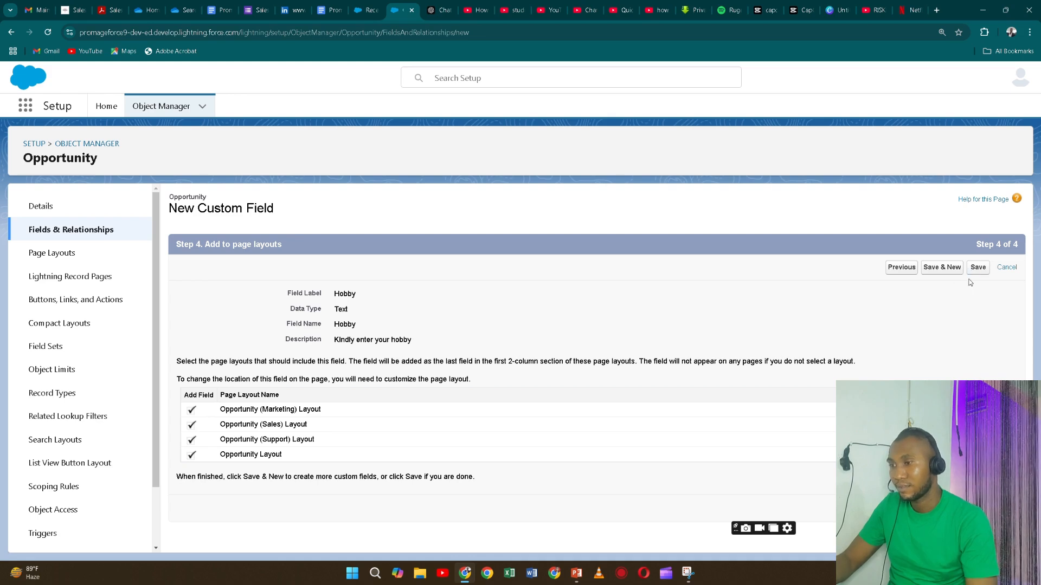
click(976, 268)
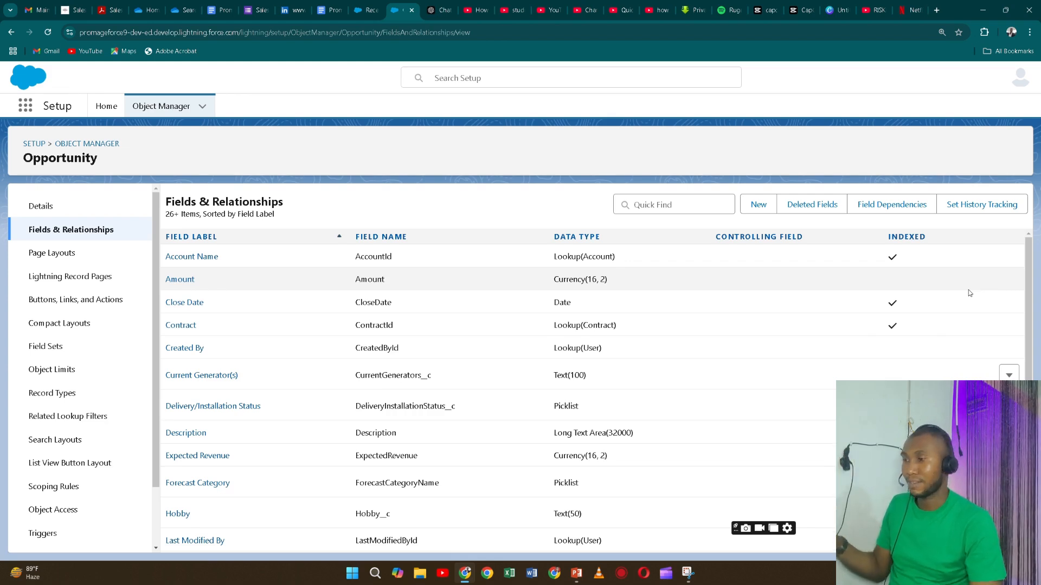
Open a blank new opportunity form from the Sales app, check it for the Hobby field, and close it without saving
click(359, 14)
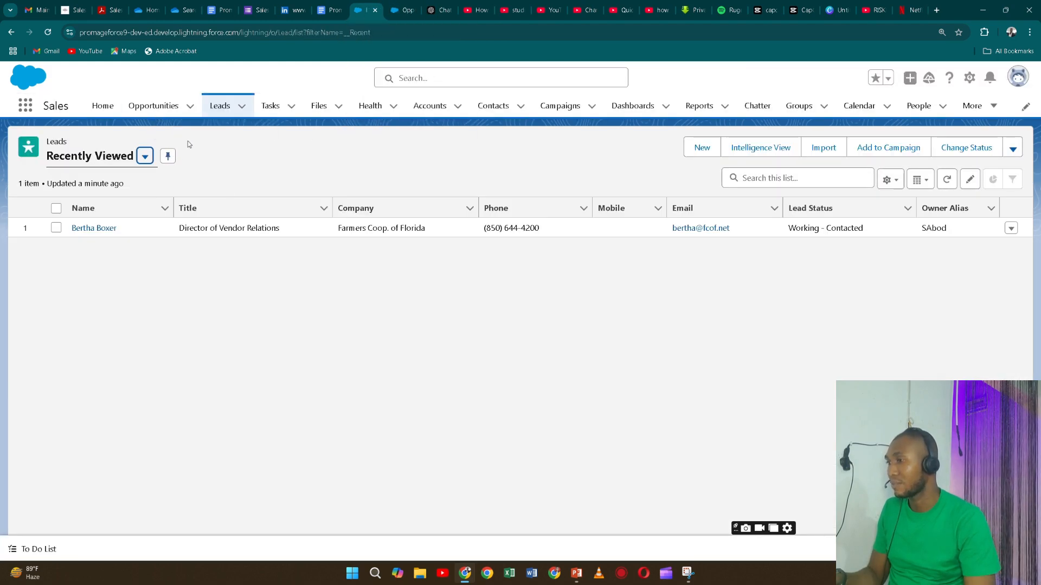
click(169, 110)
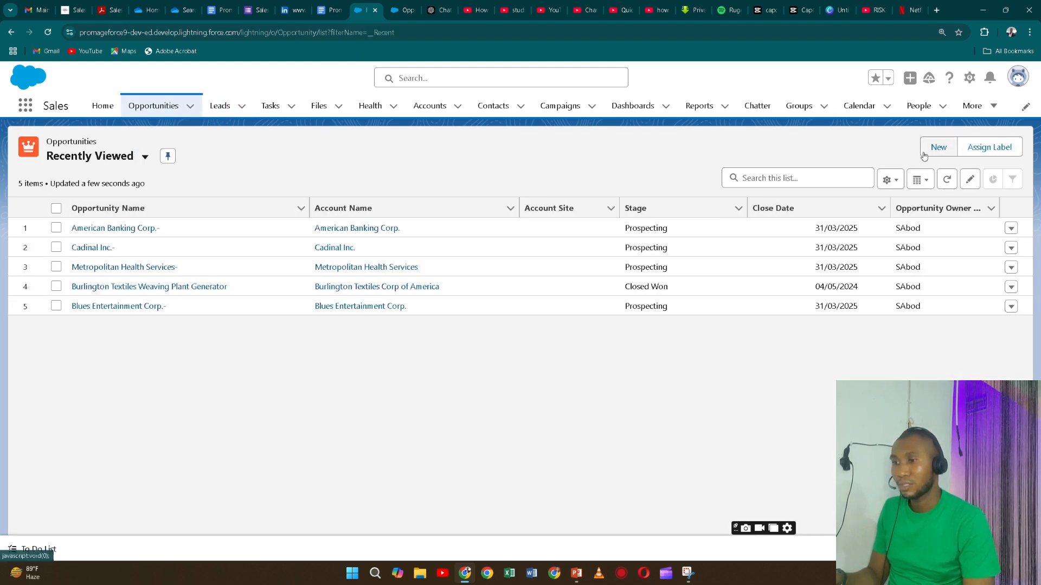
click(924, 154)
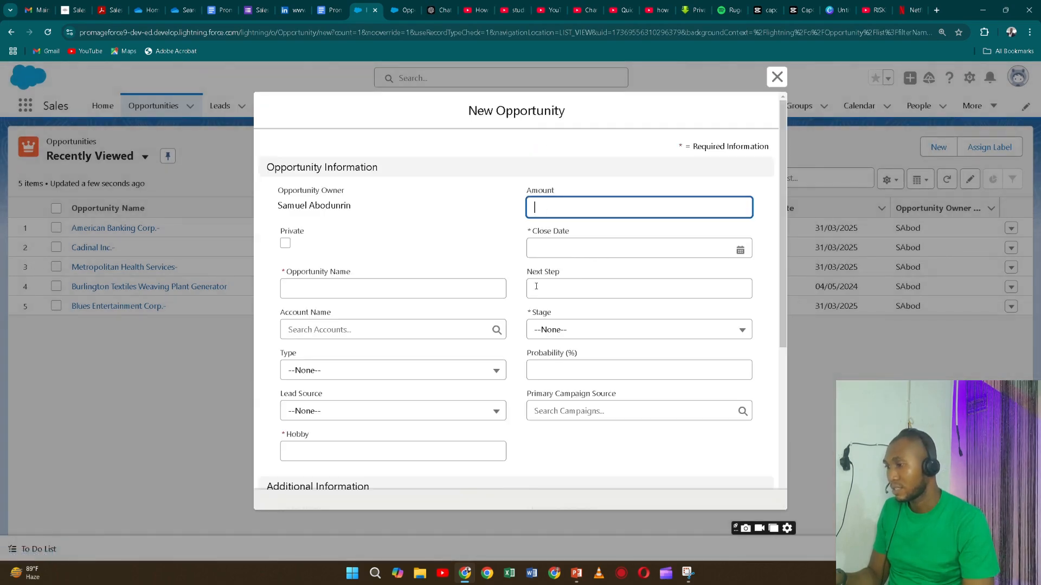
scroll(480, 302, down, 1)
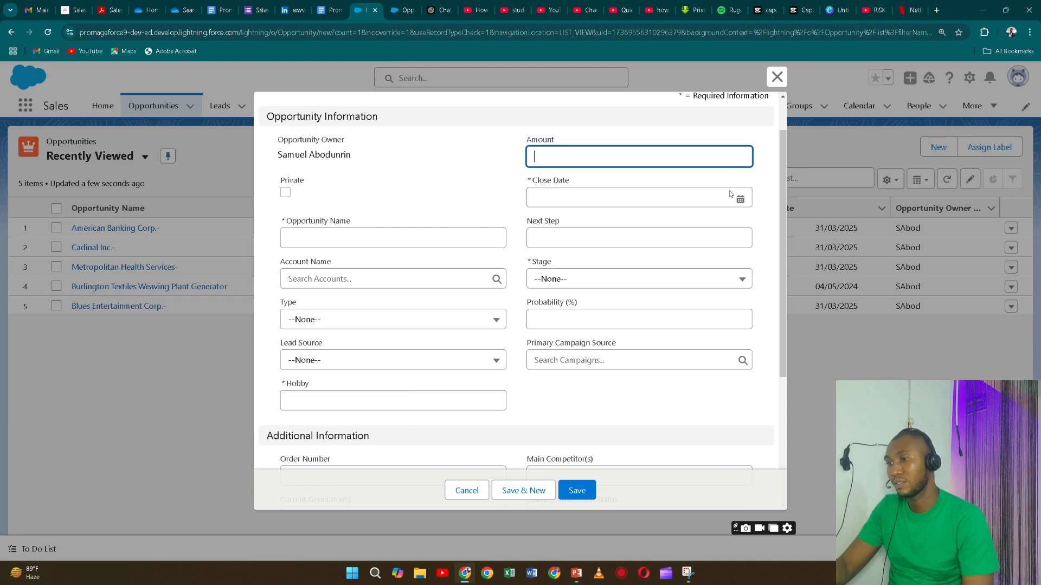
click(777, 77)
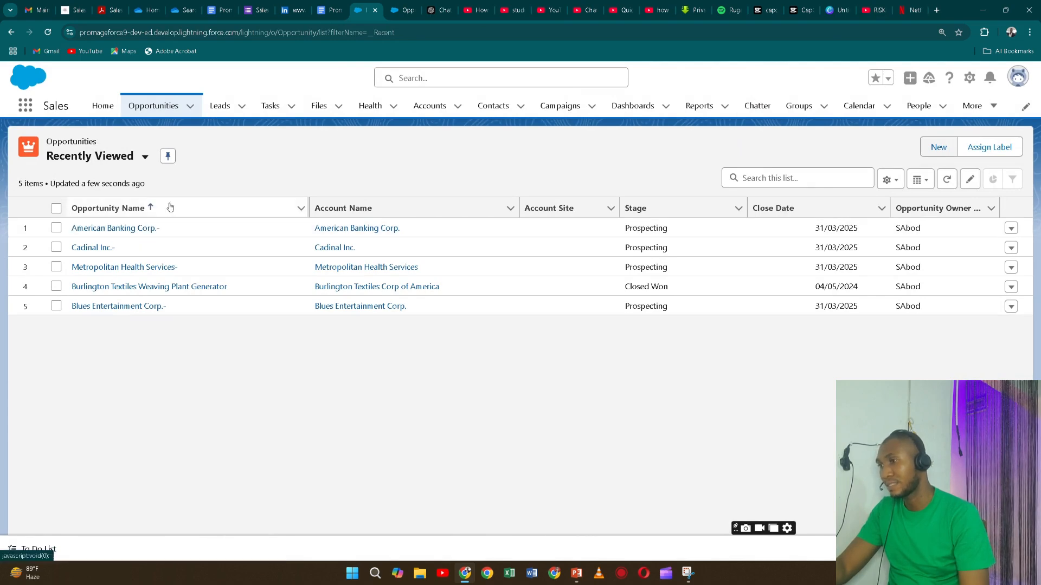
Open the Farmers Coop. of Florida lead and review its details
click(220, 113)
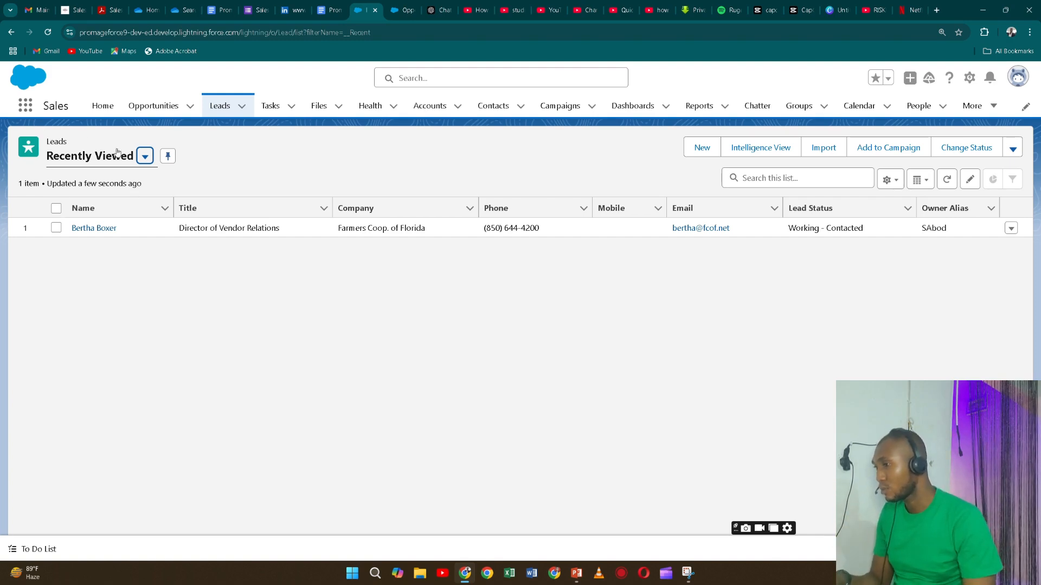
click(110, 228)
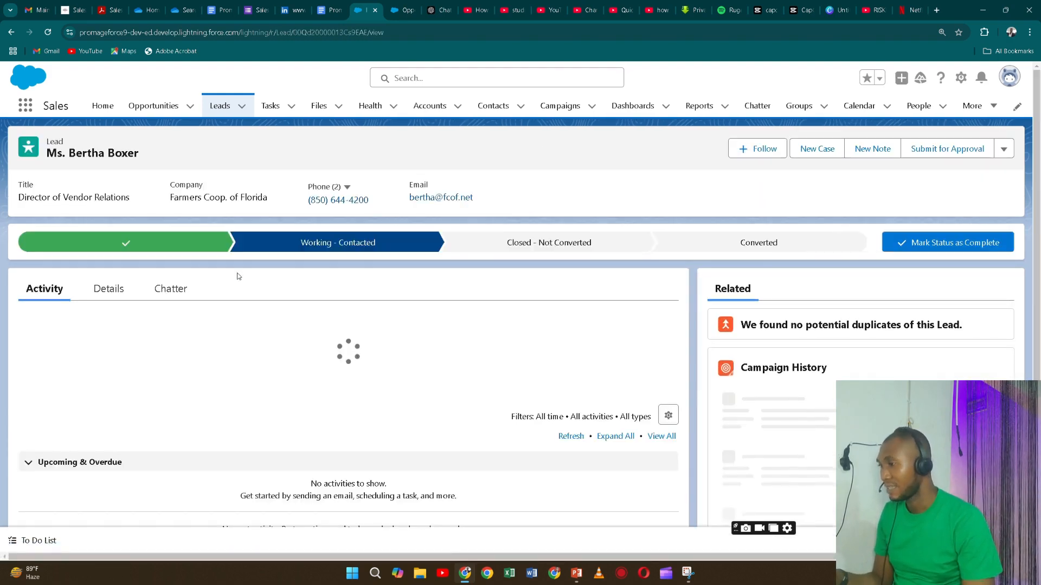
click(111, 289)
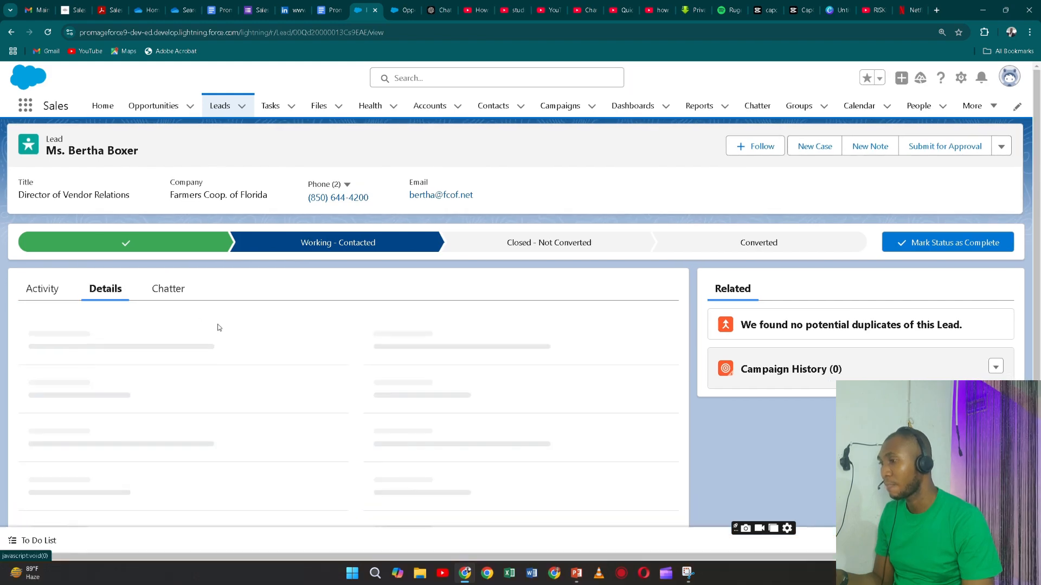
scroll(216, 328, down, 2)
scroll(217, 332, down, 2)
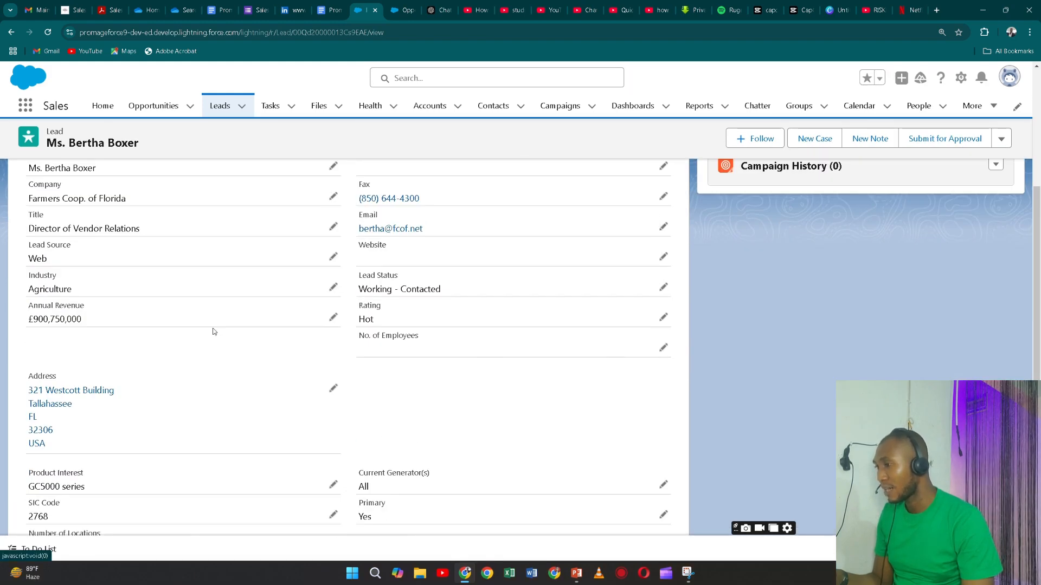
scroll(215, 332, up, 4)
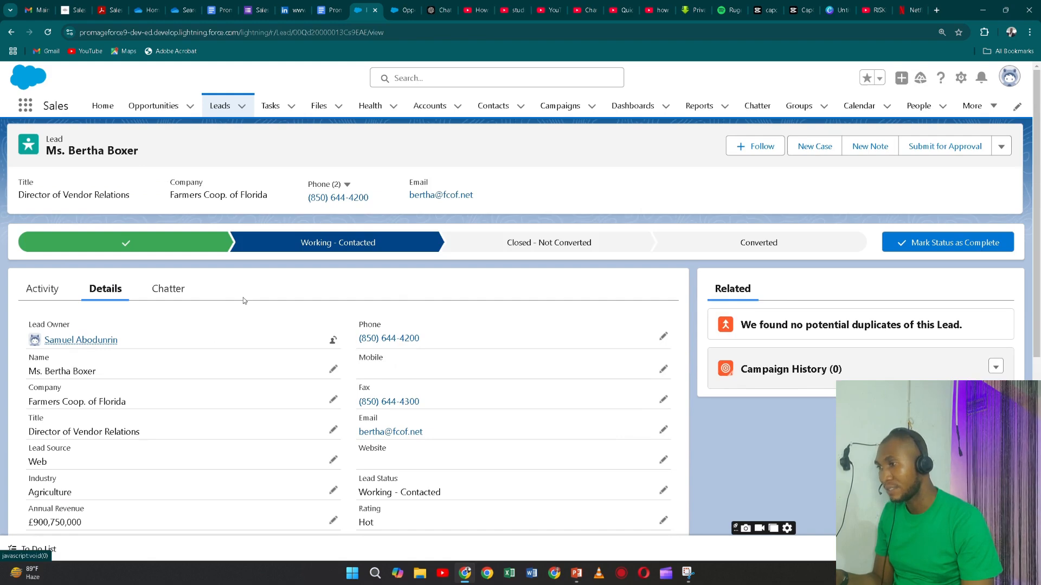
Try to convert the lead with a new account, contact and opportunity, turning off the option that skips creating an opportunity
click(775, 245)
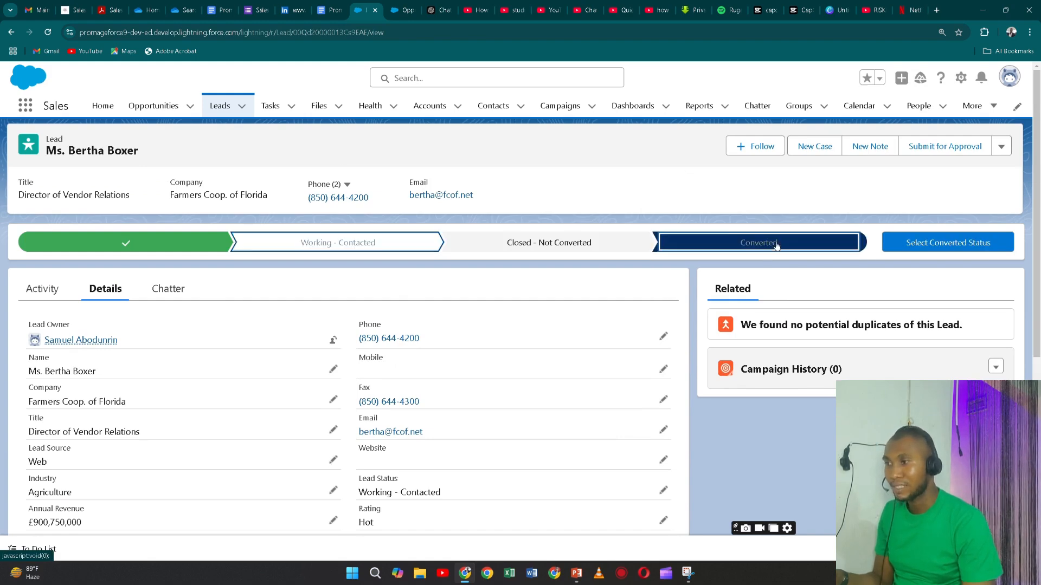
click(947, 244)
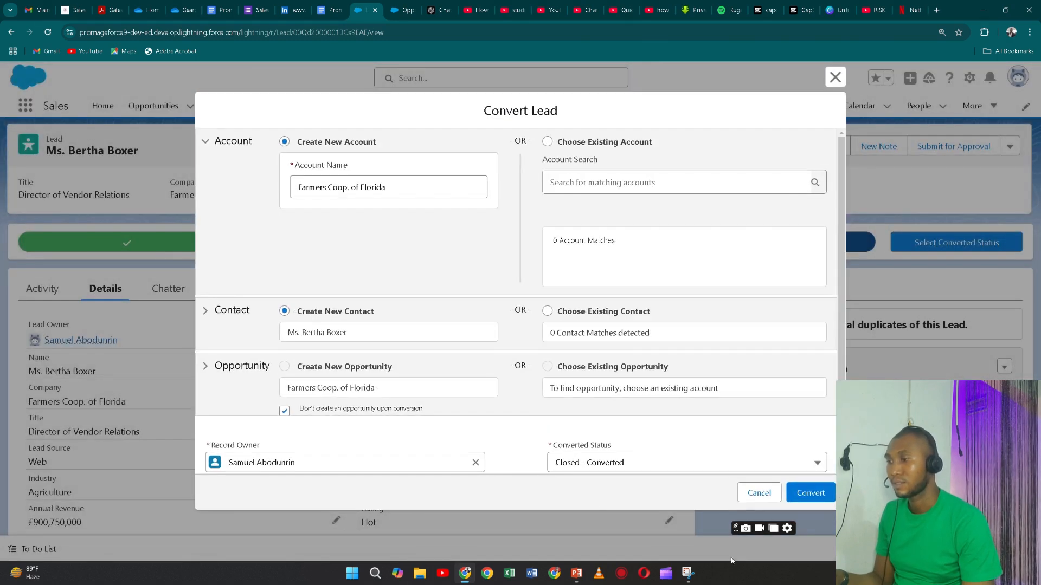
click(284, 411)
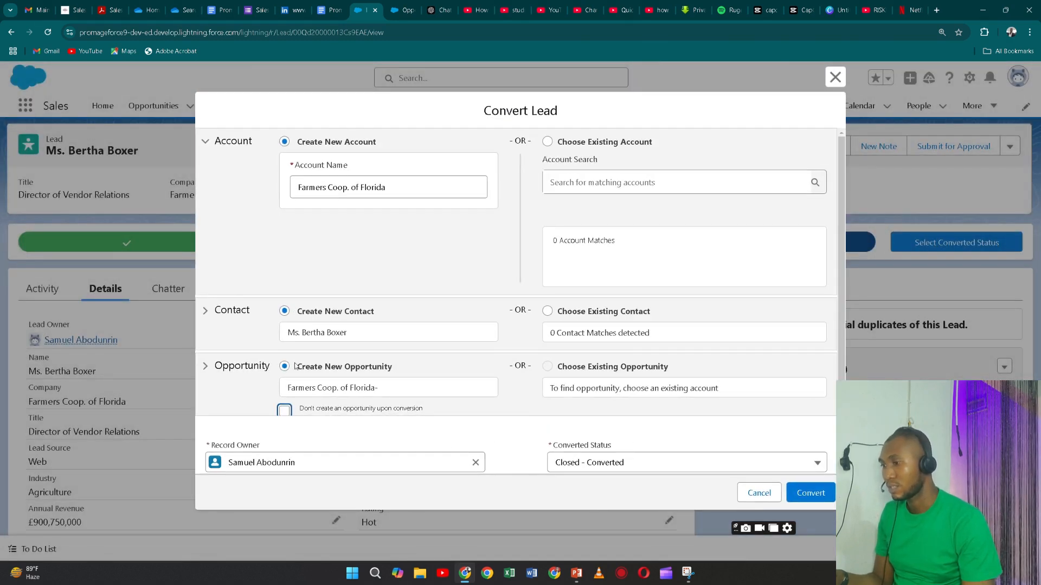
click(809, 494)
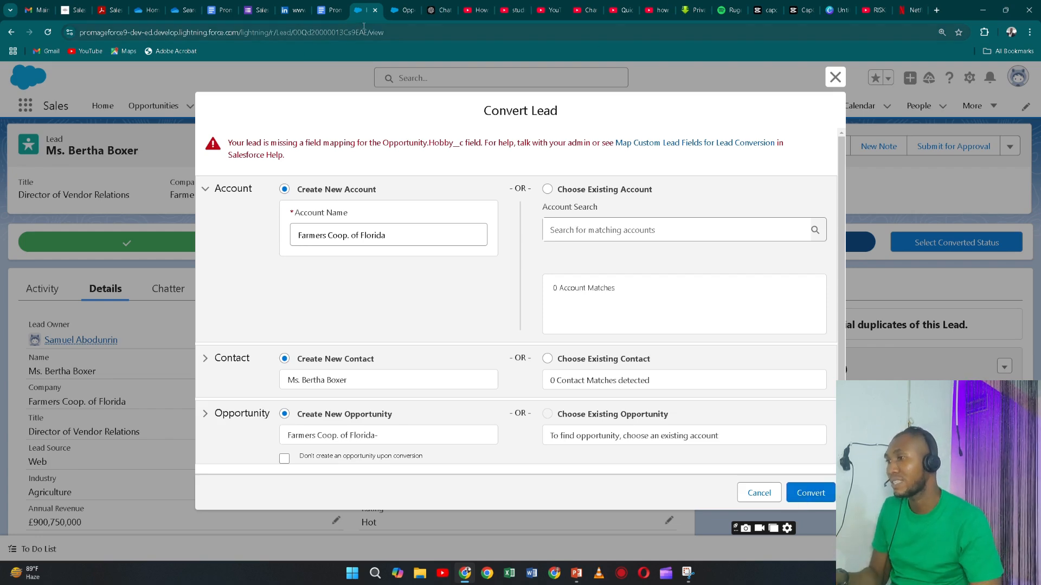
Return to Setup, find the Lead object in Object Manager by searching for "lead", and open its Fields & Relationships
click(405, 10)
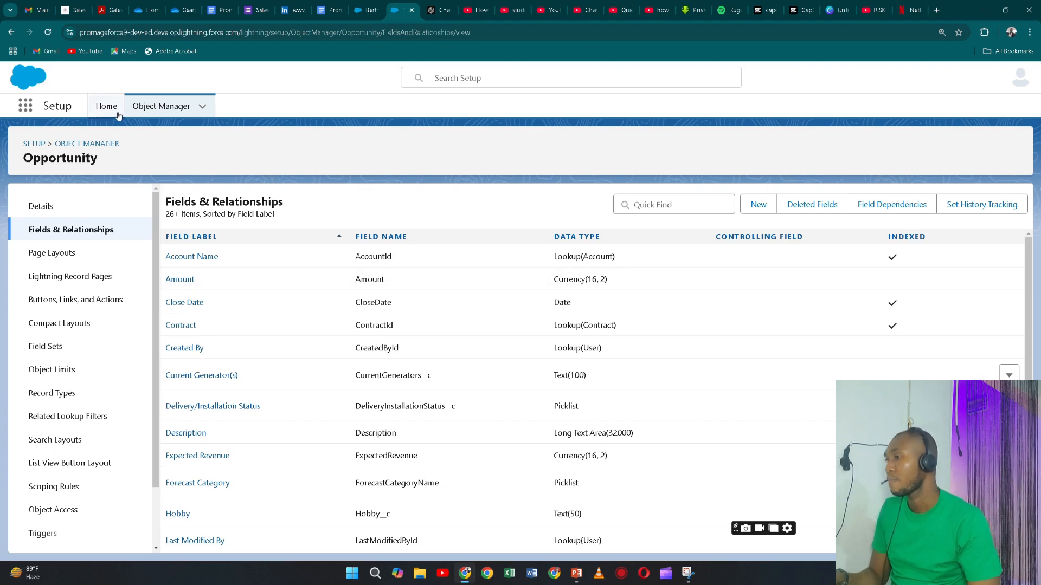
click(140, 112)
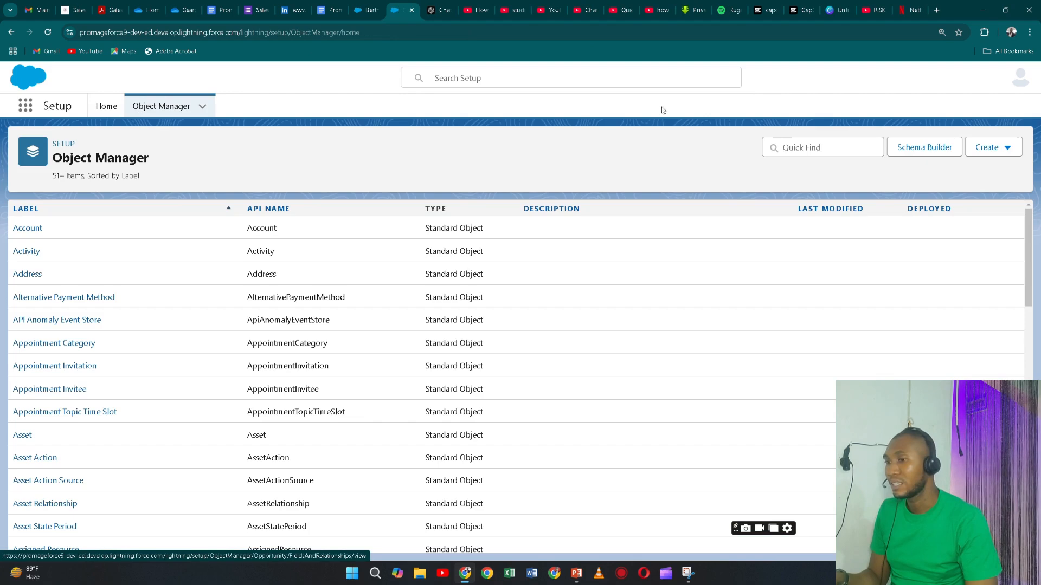
click(810, 148)
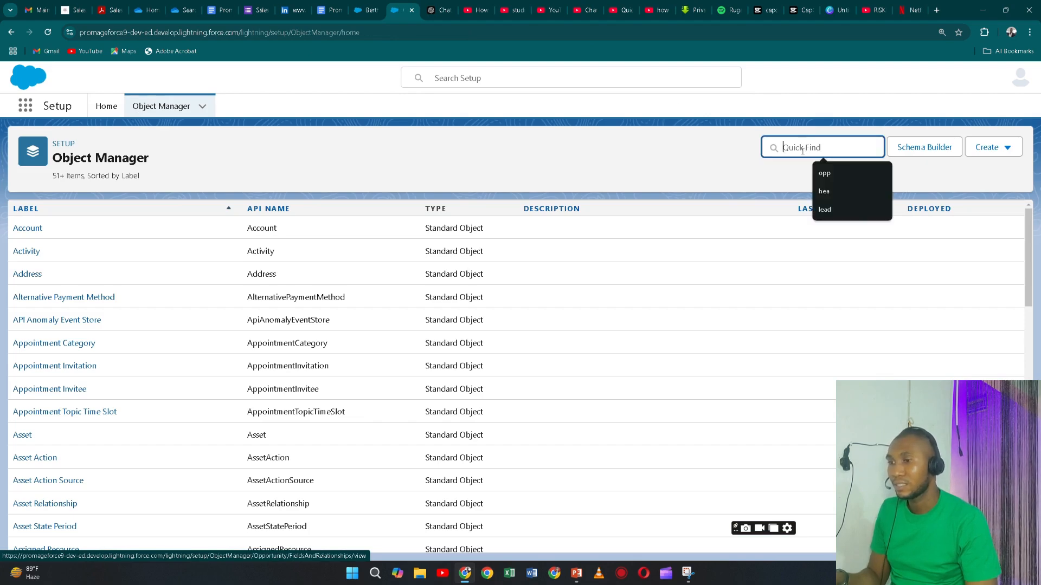
click(830, 219)
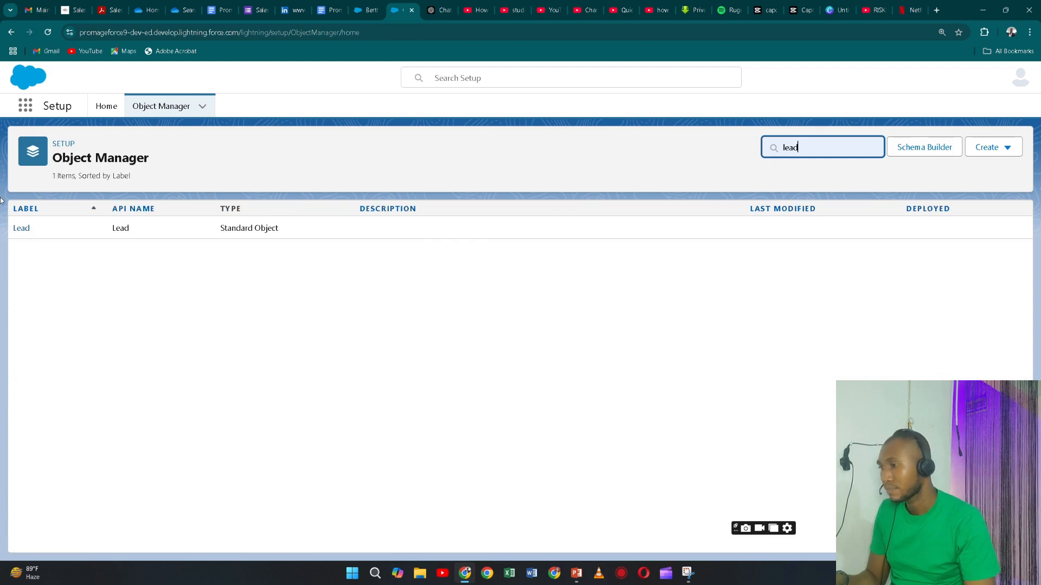
click(22, 229)
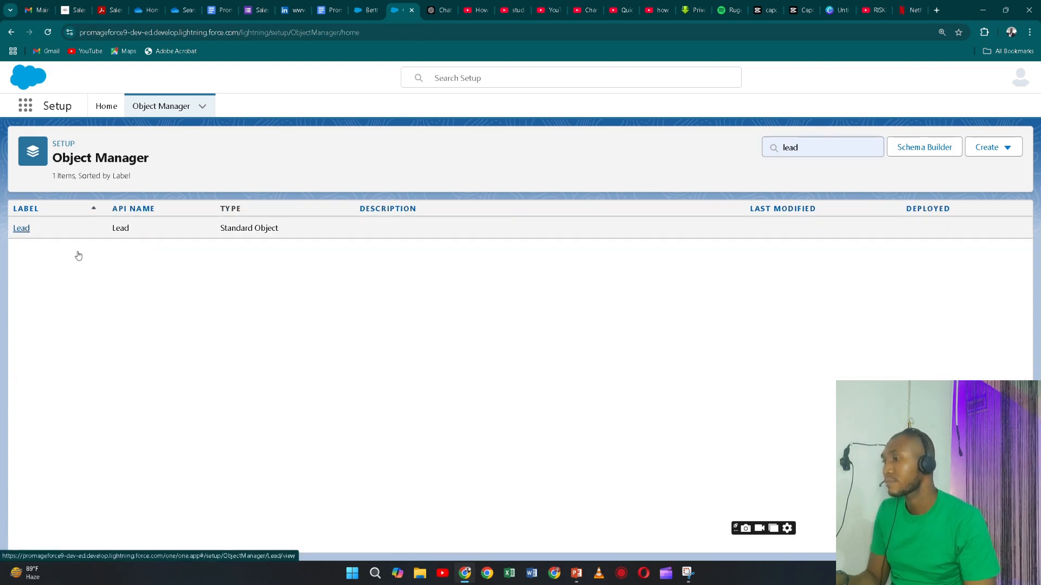
click(98, 230)
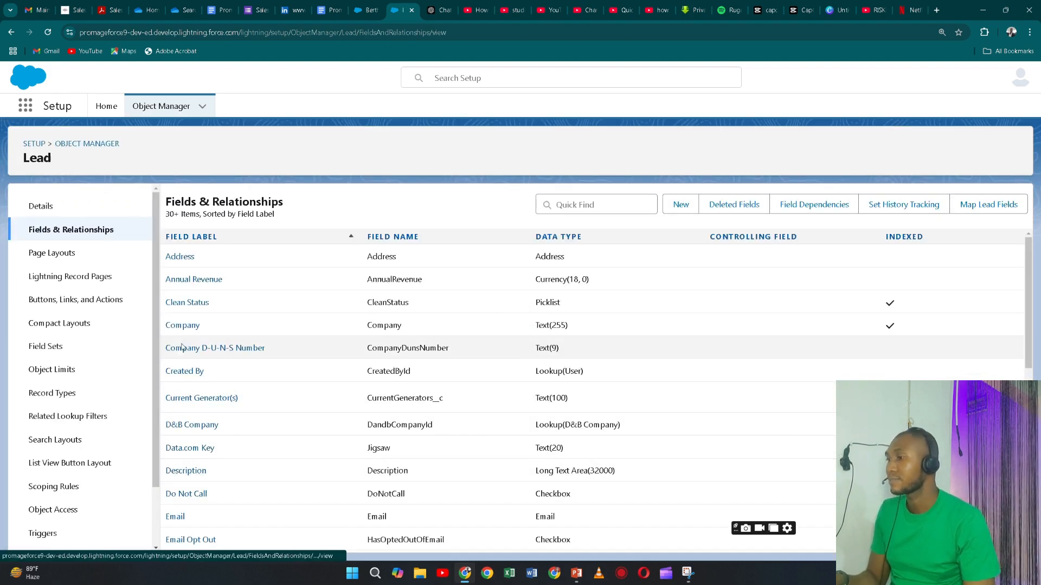
Start a new custom field on the Lead object with the Text data type and proceed to its details
click(677, 213)
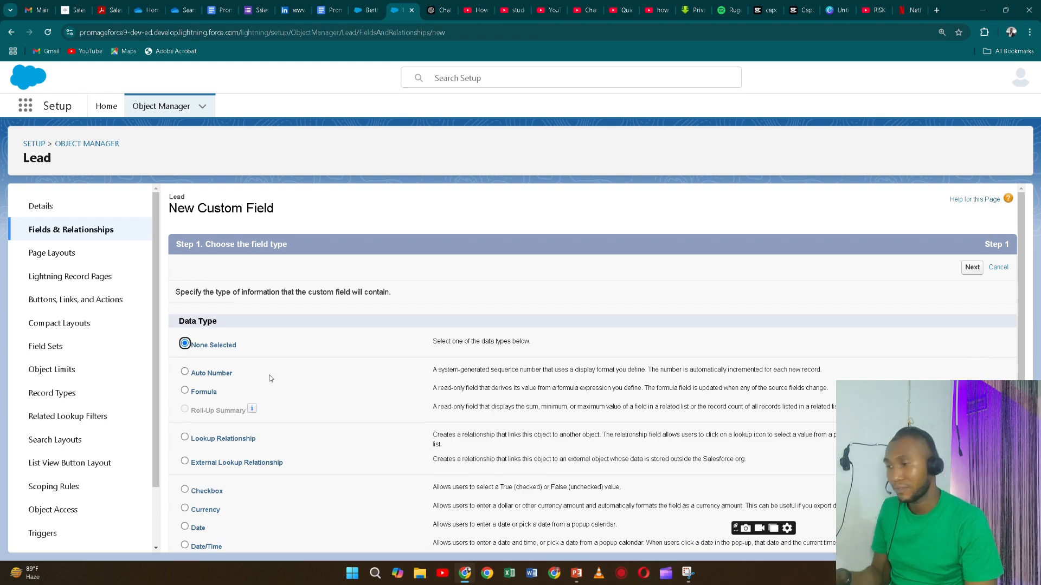
scroll(271, 378, down, 5)
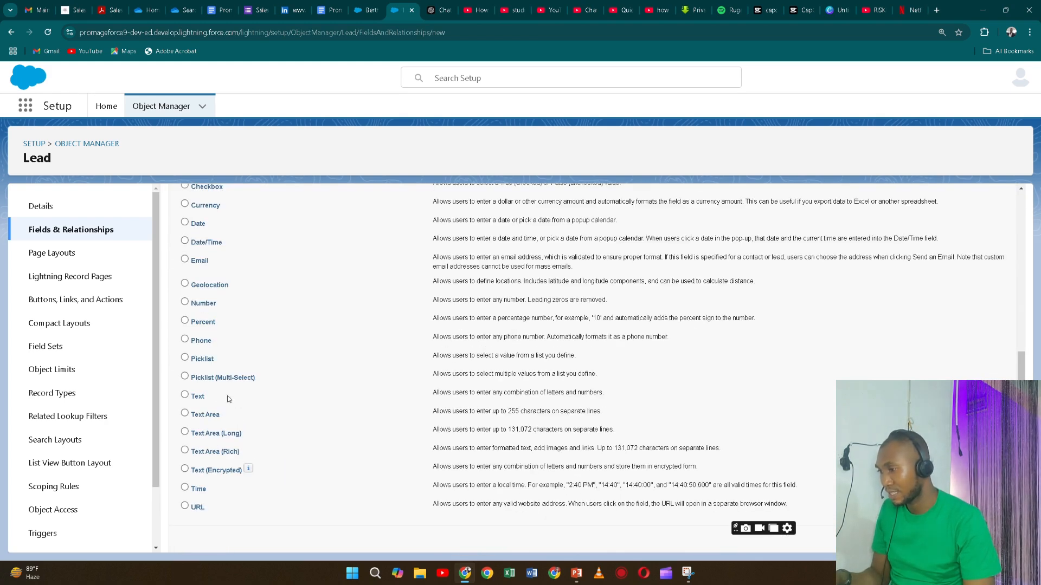
click(195, 399)
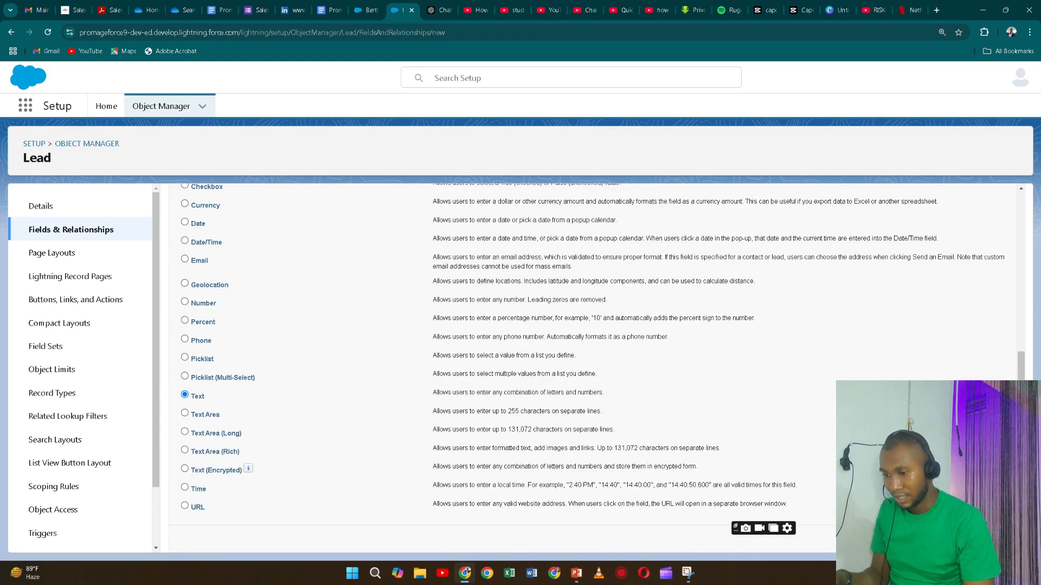
click(972, 538)
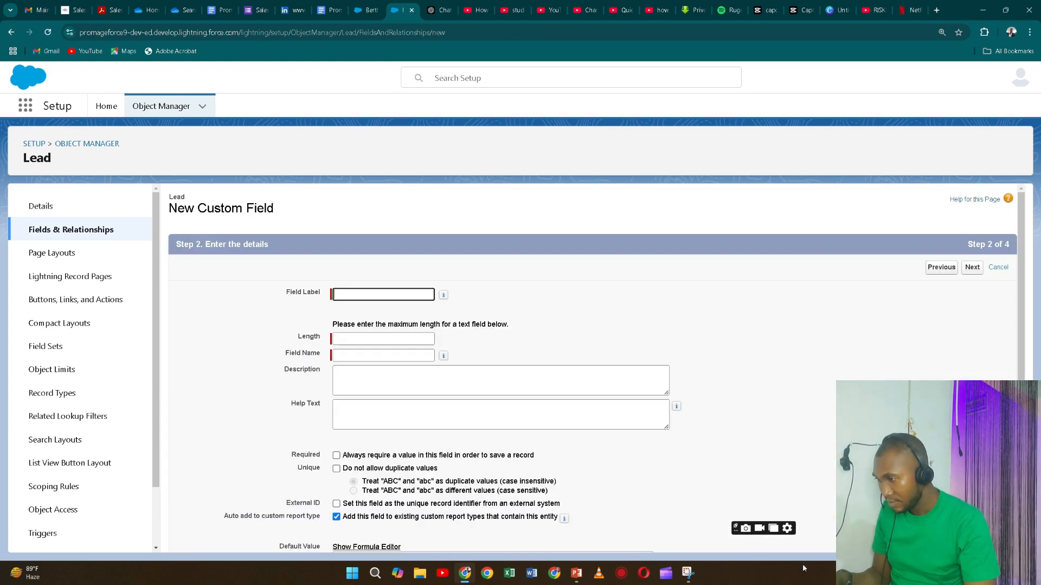
Set the new Lead field's label to Hobby and its maximum length to 50, leaving the description empty
click(403, 293)
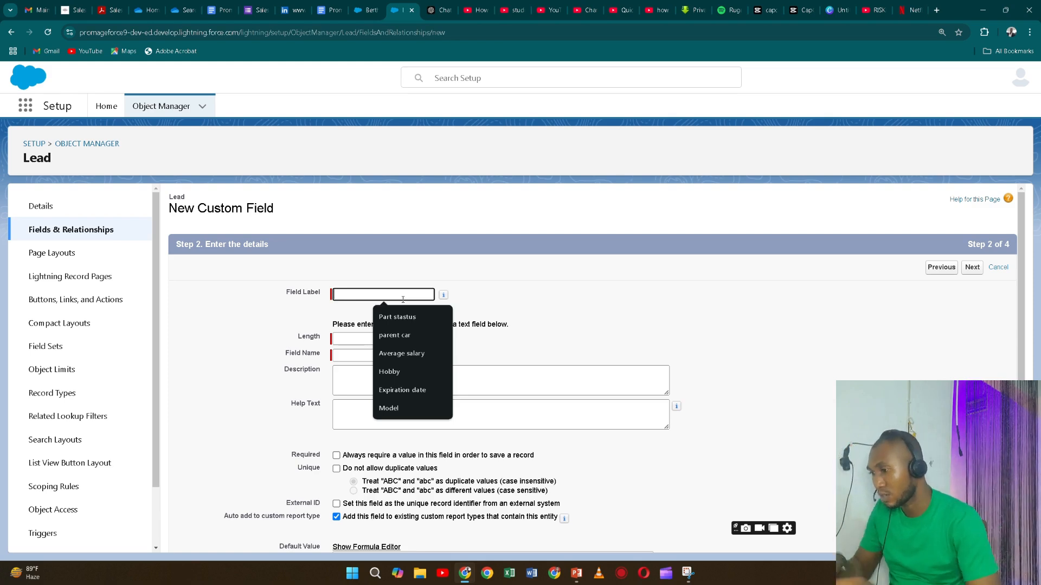
text(Ho)
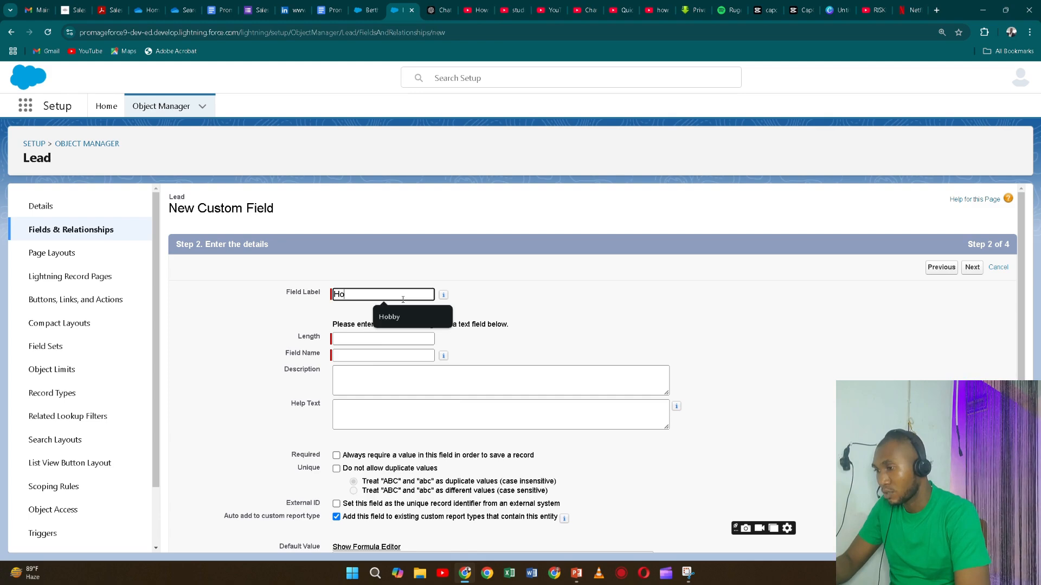
click(390, 317)
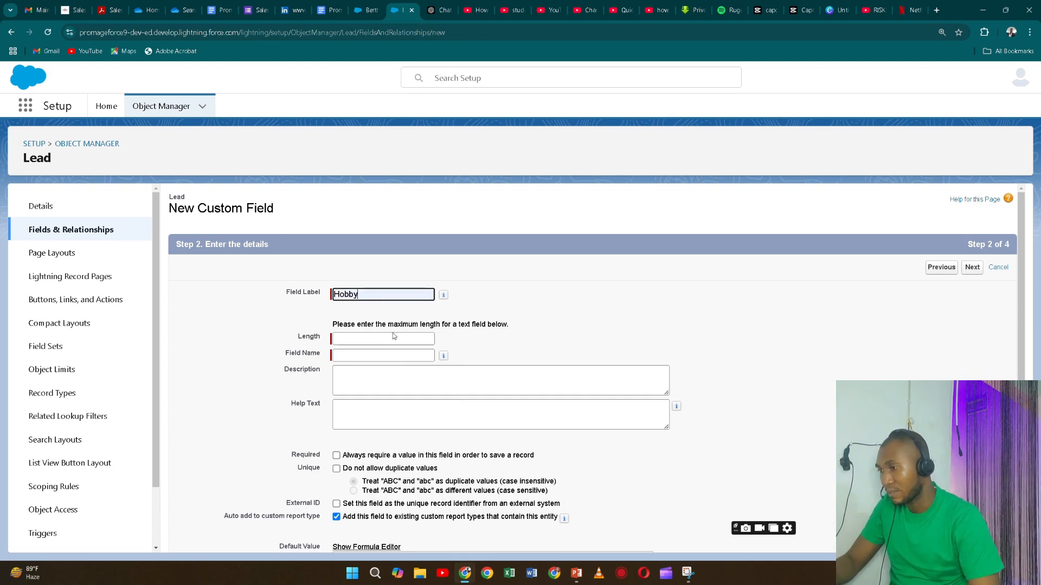
click(394, 339)
click(400, 368)
click(396, 374)
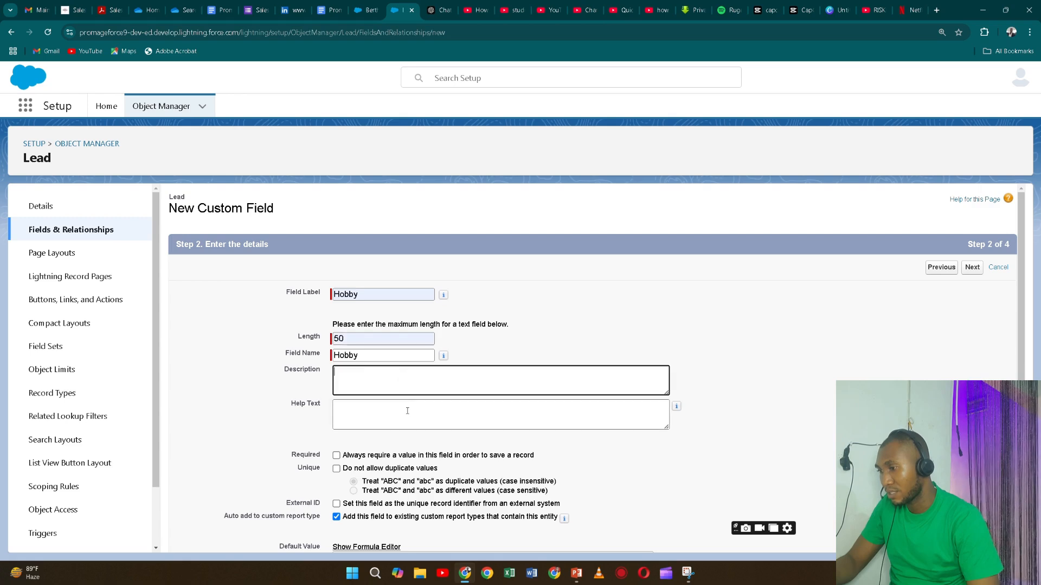
click(408, 410)
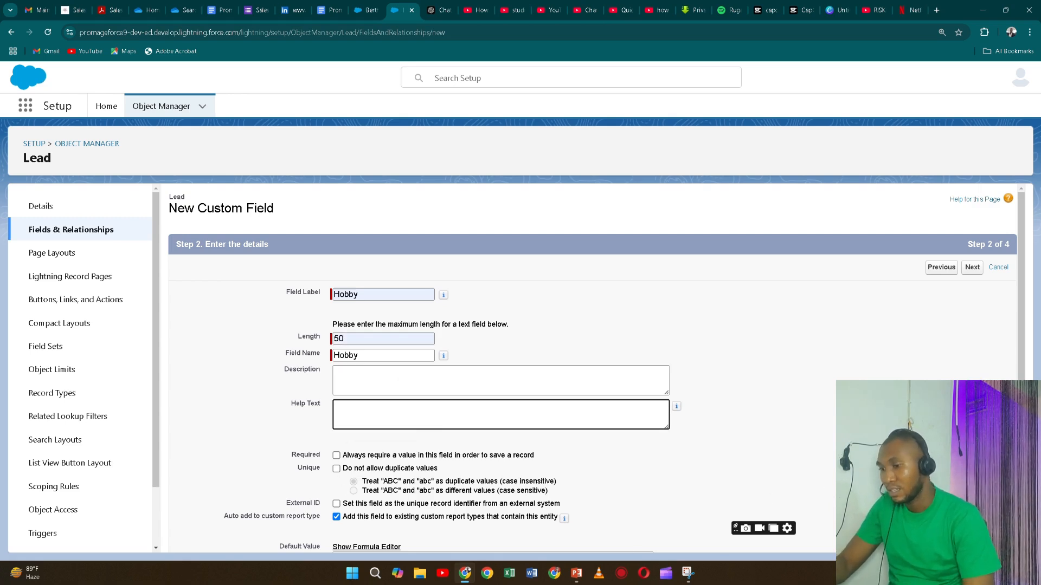
Finish the Hobby field on Lead with the default field-level security and all page layouts selected, and save it
scroll(752, 497, down, 1)
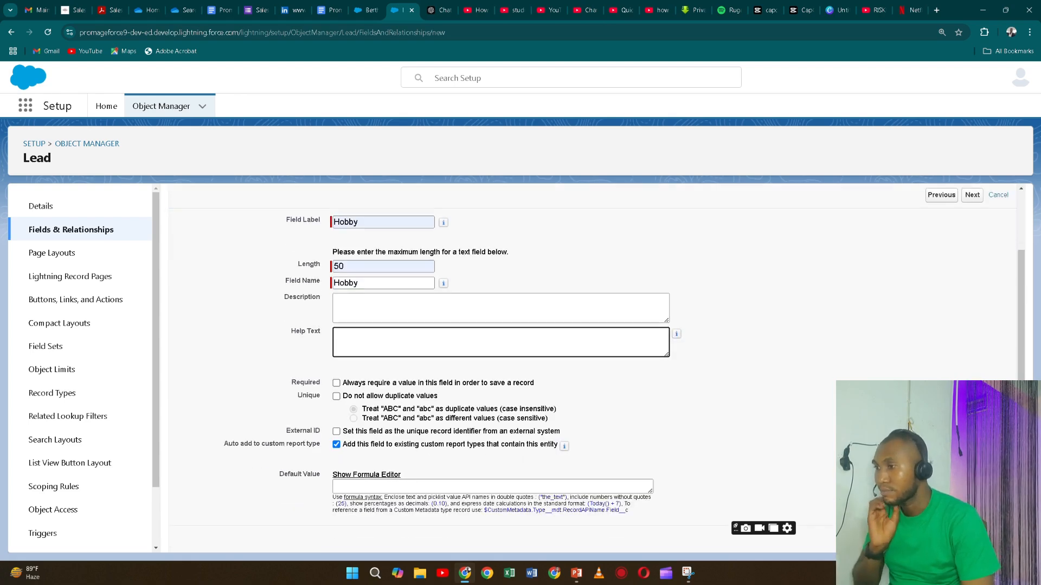
click(972, 539)
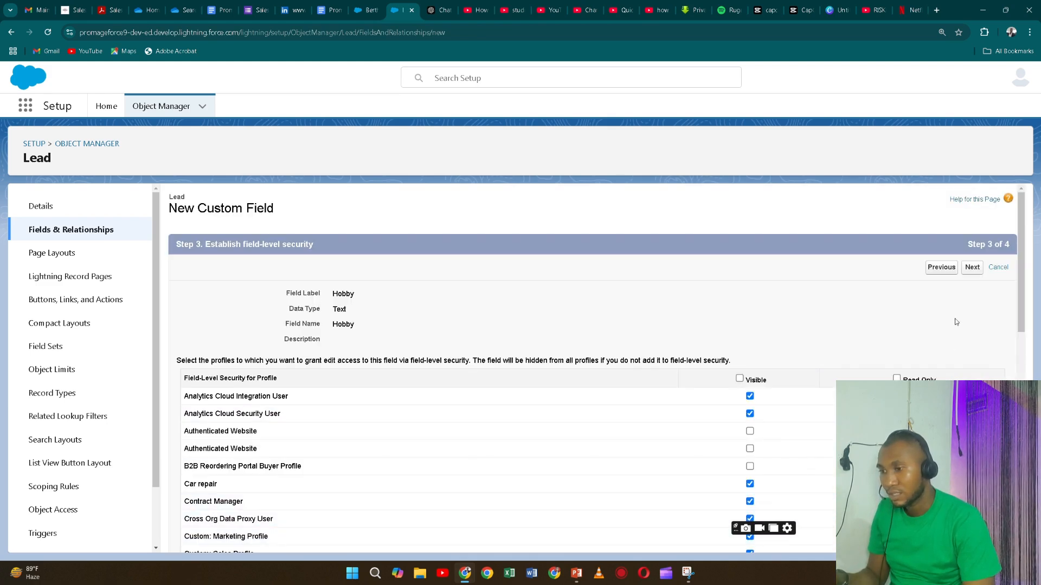
click(969, 268)
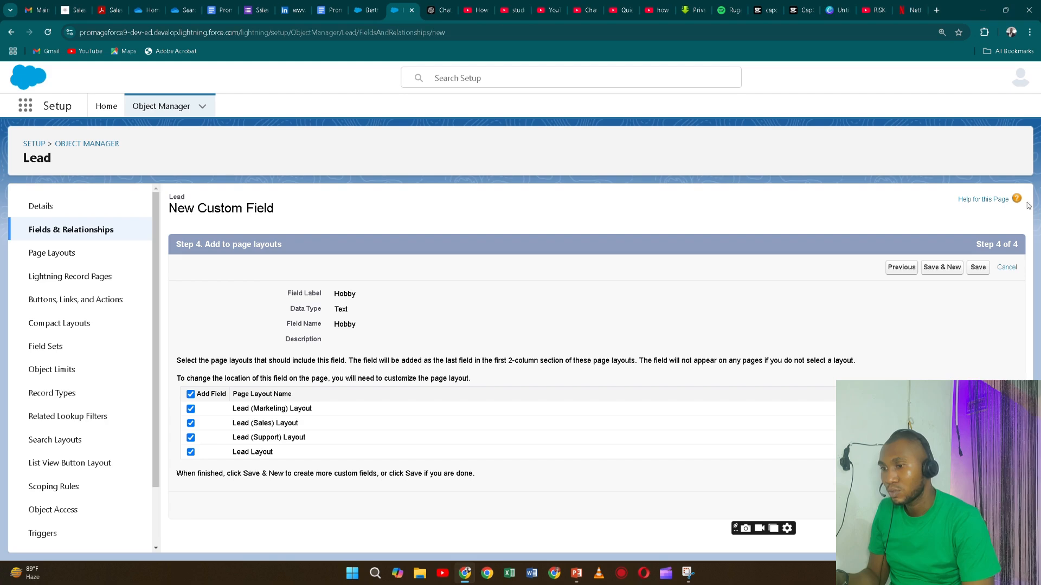
click(978, 267)
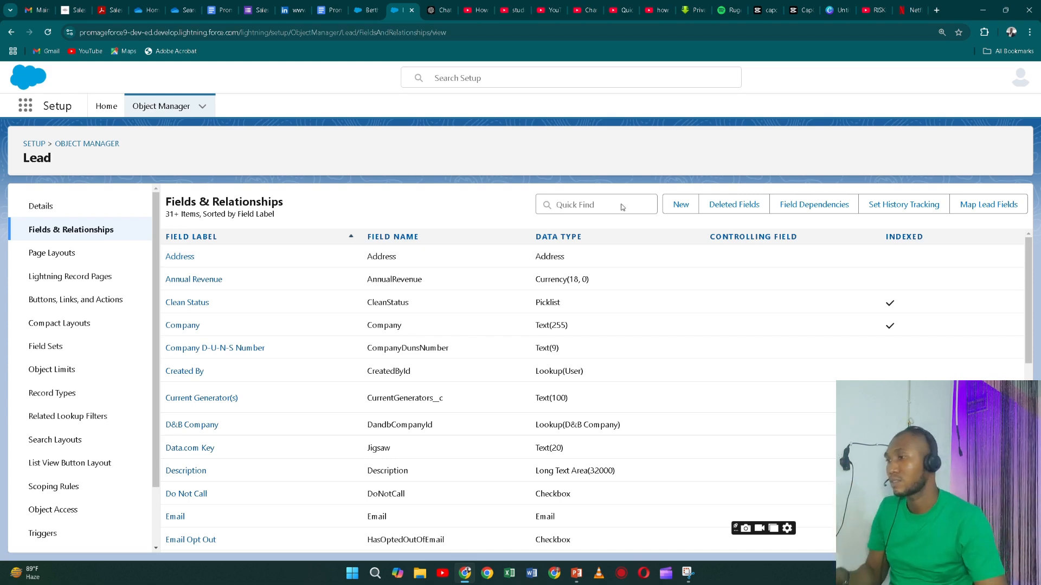
Return to the lead record, close its conversion dialog, look for the Hobby field in its details, and reopen the record
click(359, 12)
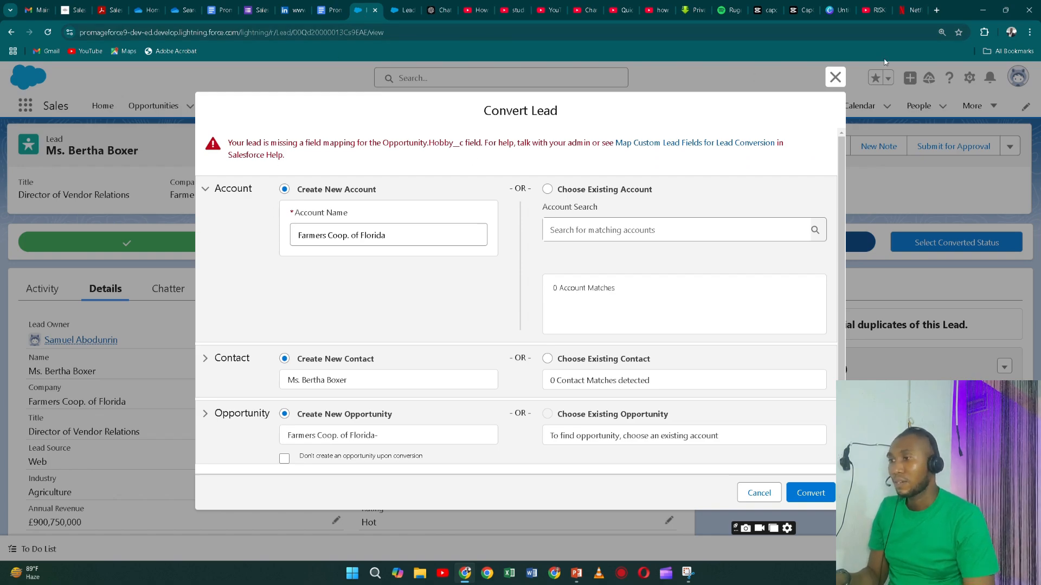
click(835, 77)
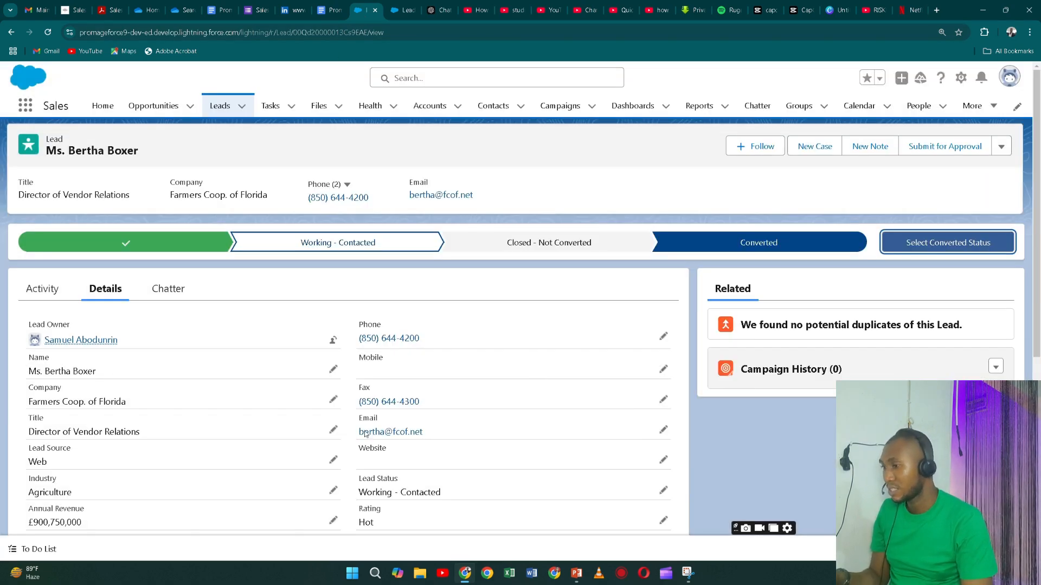
scroll(182, 422, down, 5)
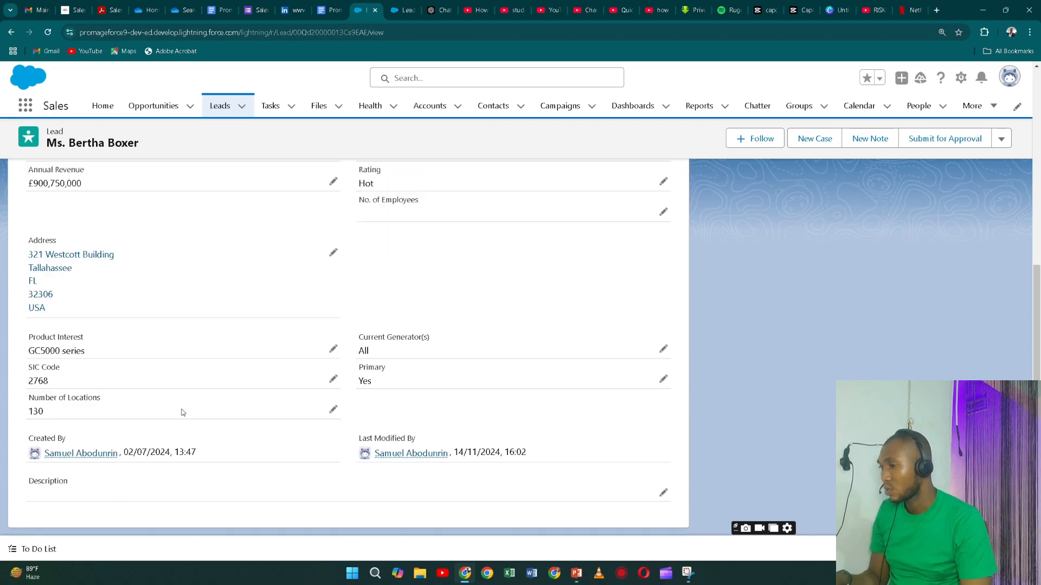
scroll(180, 418, up, 5)
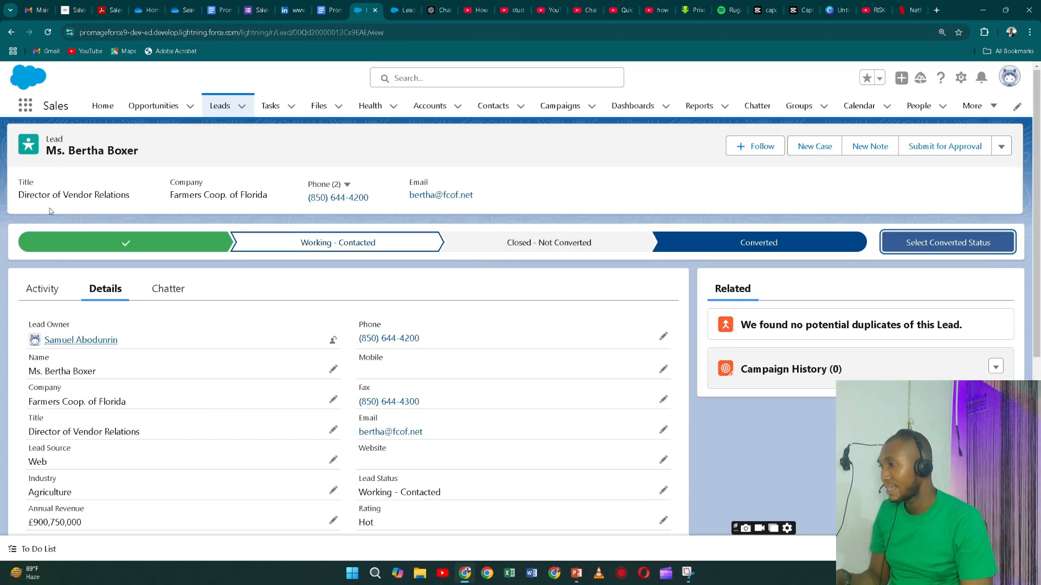
click(48, 155)
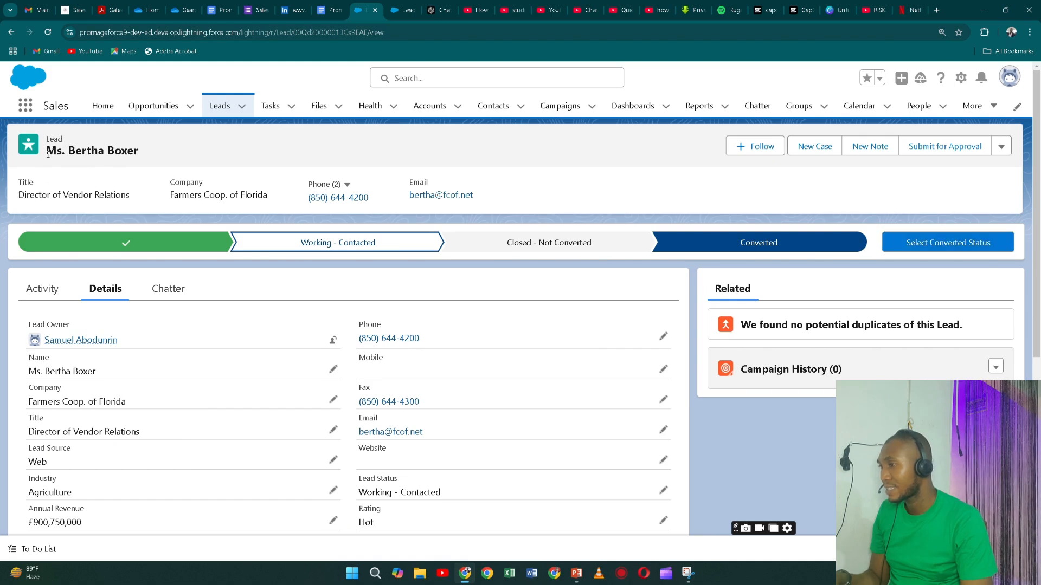
click(241, 106)
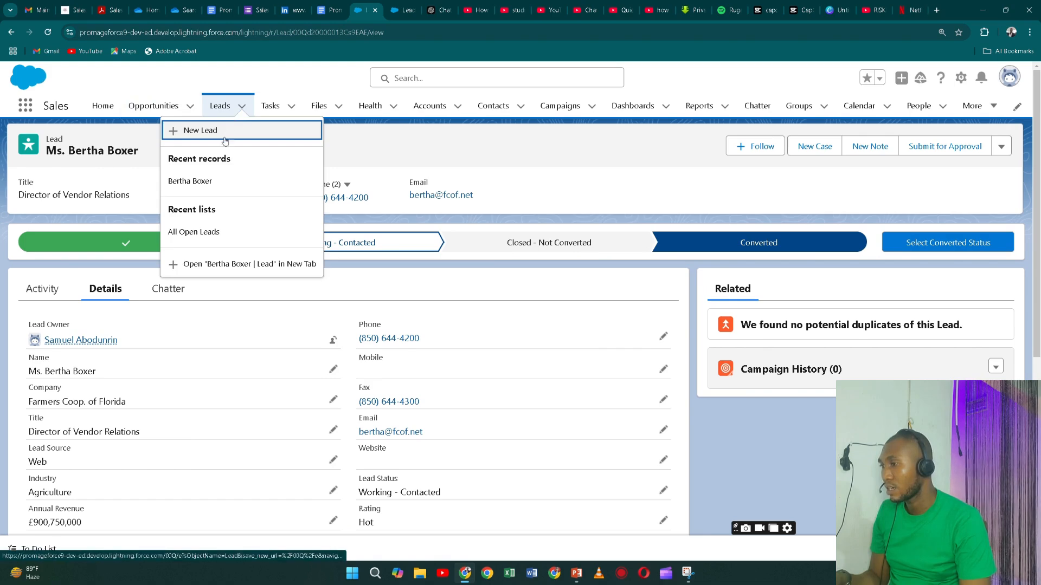
click(213, 182)
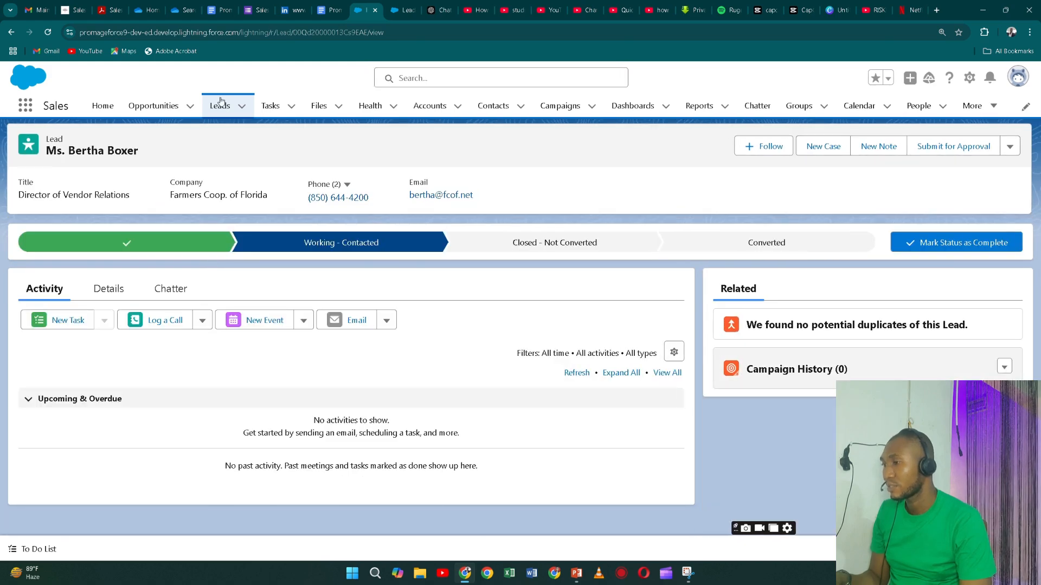
Edit the lead from the Recently Viewed leads list, set its Hobby to Swimming, save, and open the lead's details
click(212, 113)
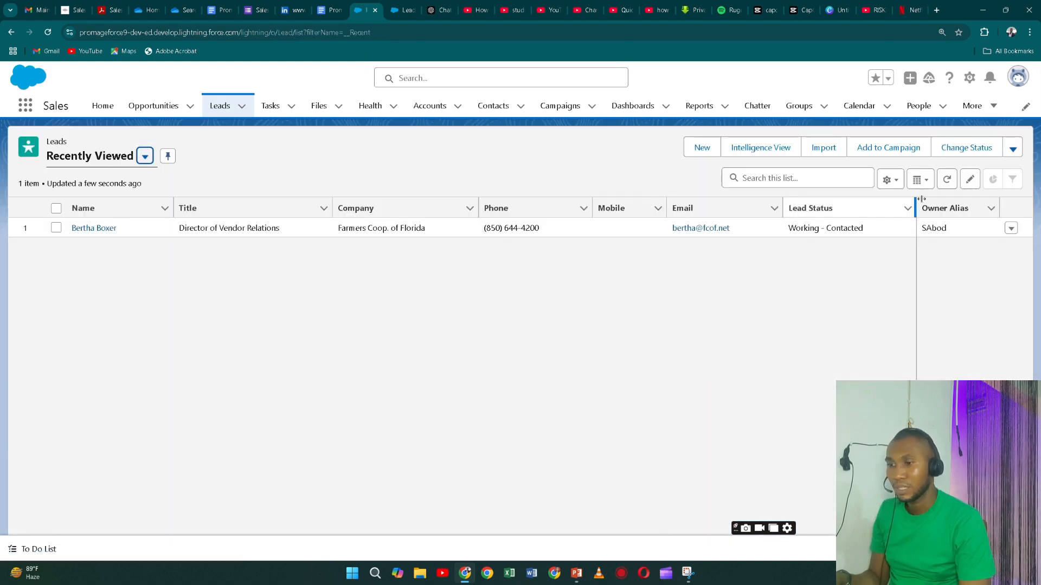
click(1011, 228)
click(997, 253)
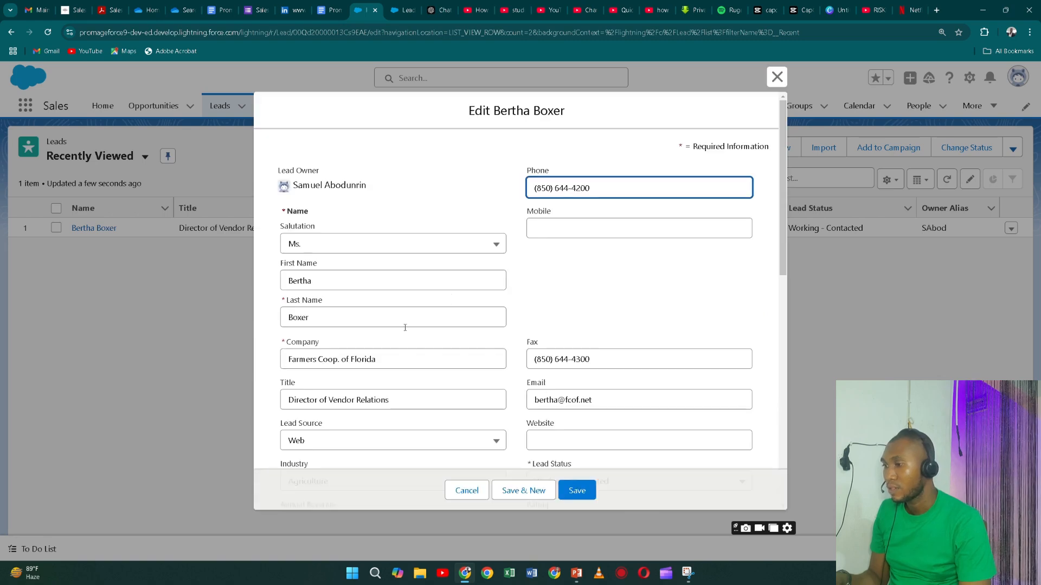
scroll(404, 328, down, 3)
click(392, 358)
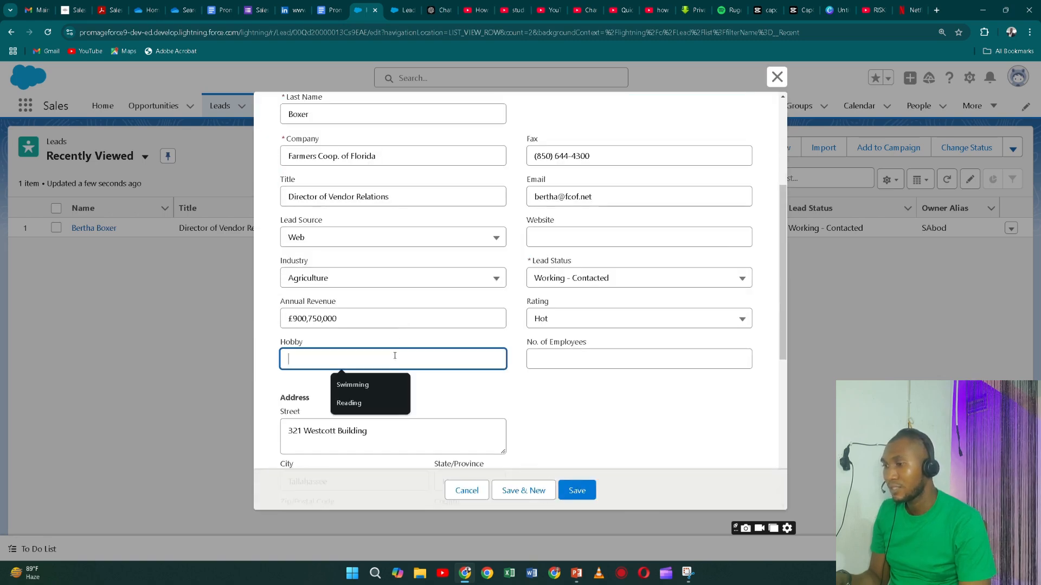
click(352, 384)
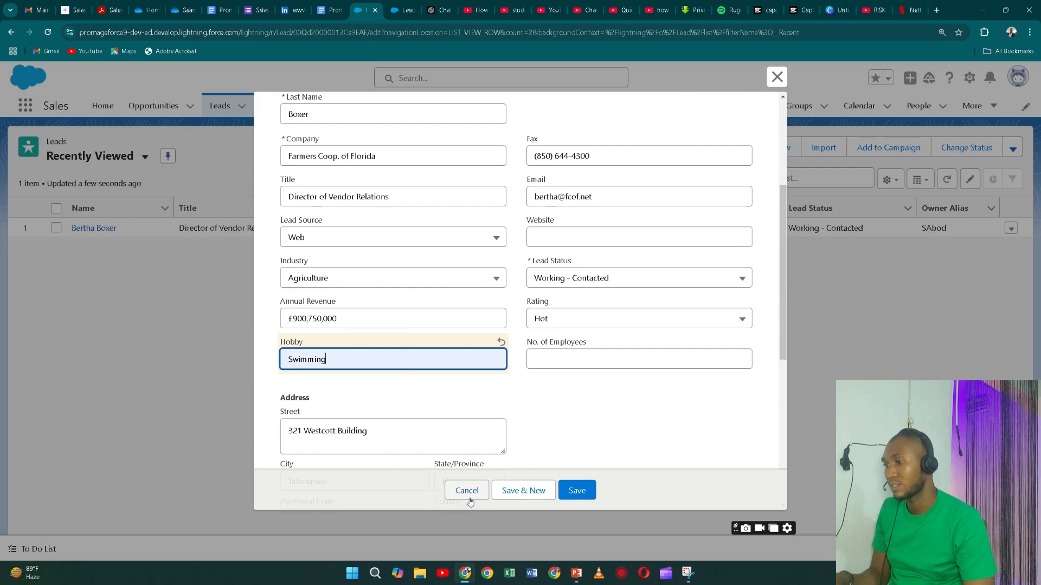
click(577, 491)
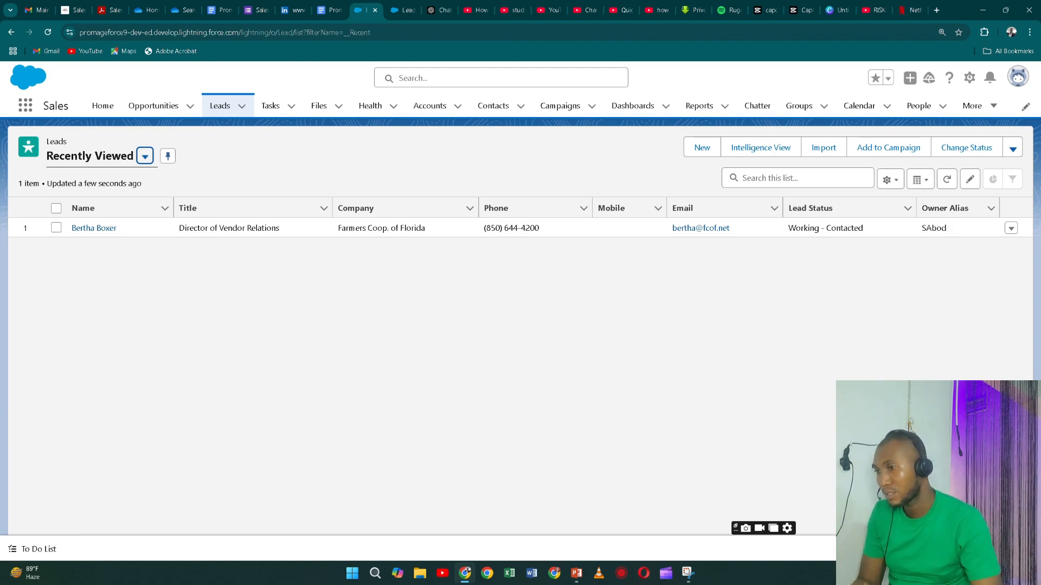
click(98, 228)
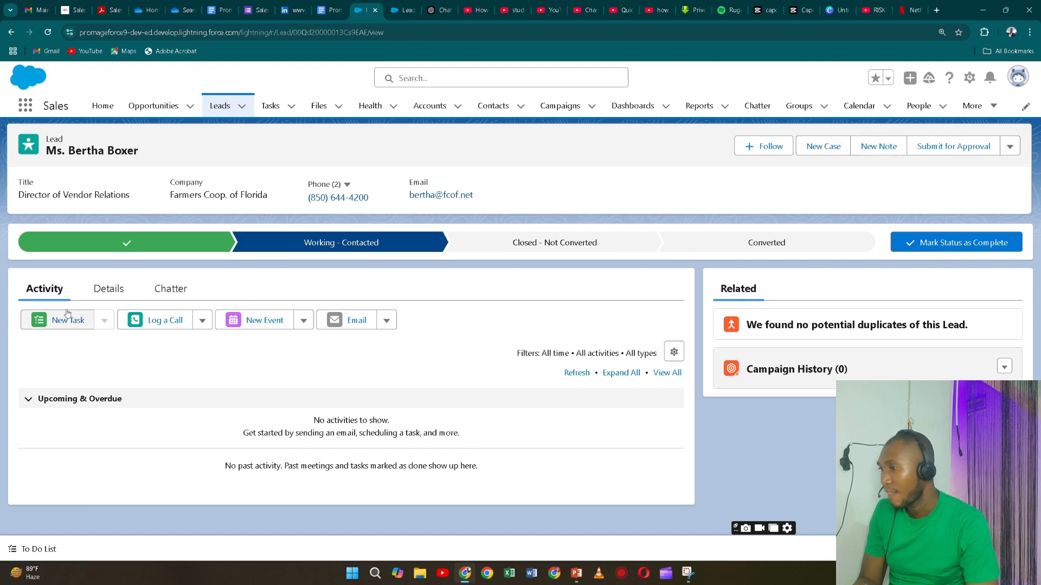
click(125, 291)
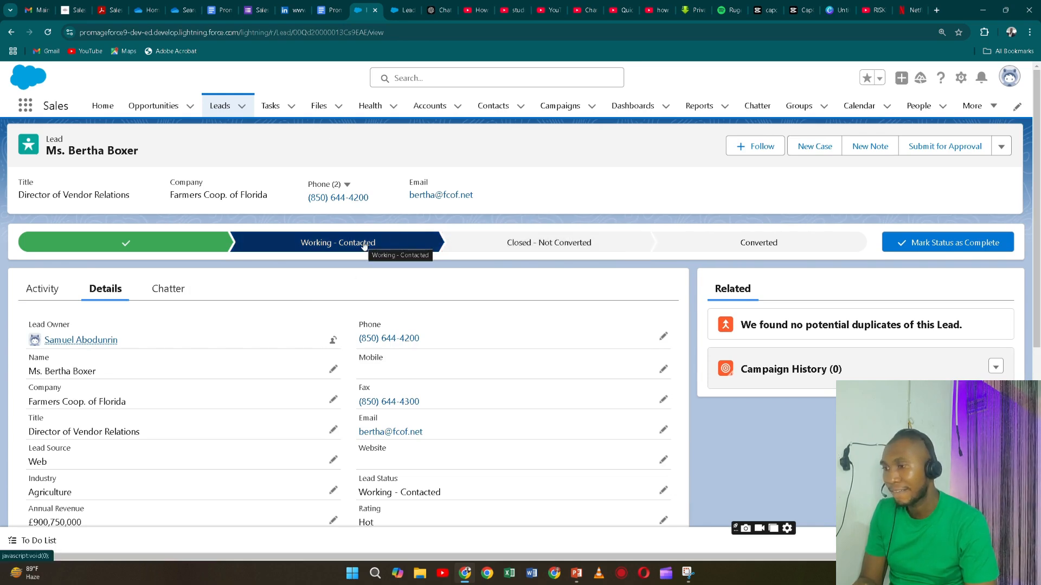
Open the lead field mapping in Setup and map the Lead Hobby field to the Opportunity Hobby field, saving the mapping
click(404, 10)
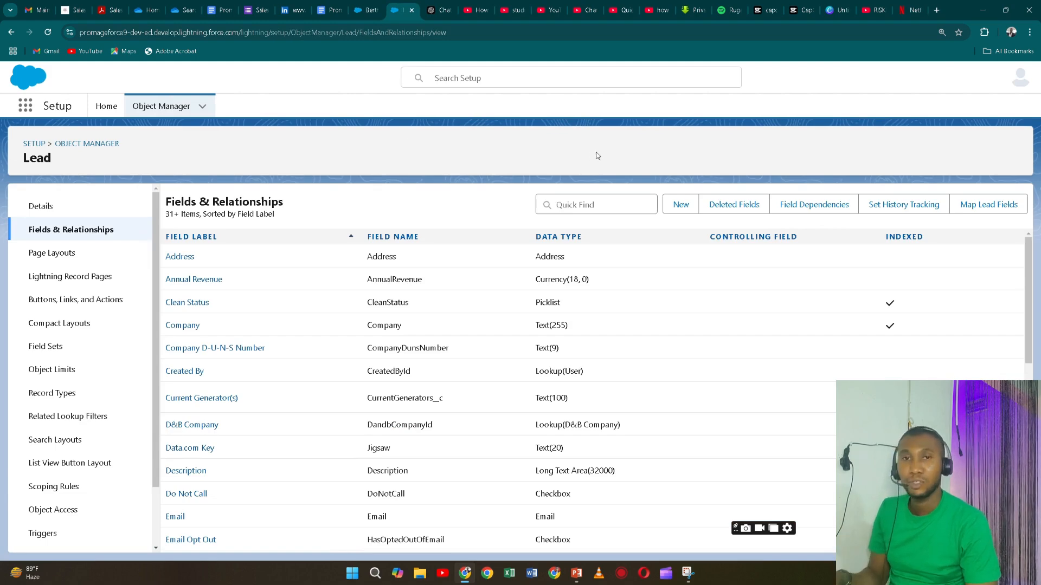
click(989, 211)
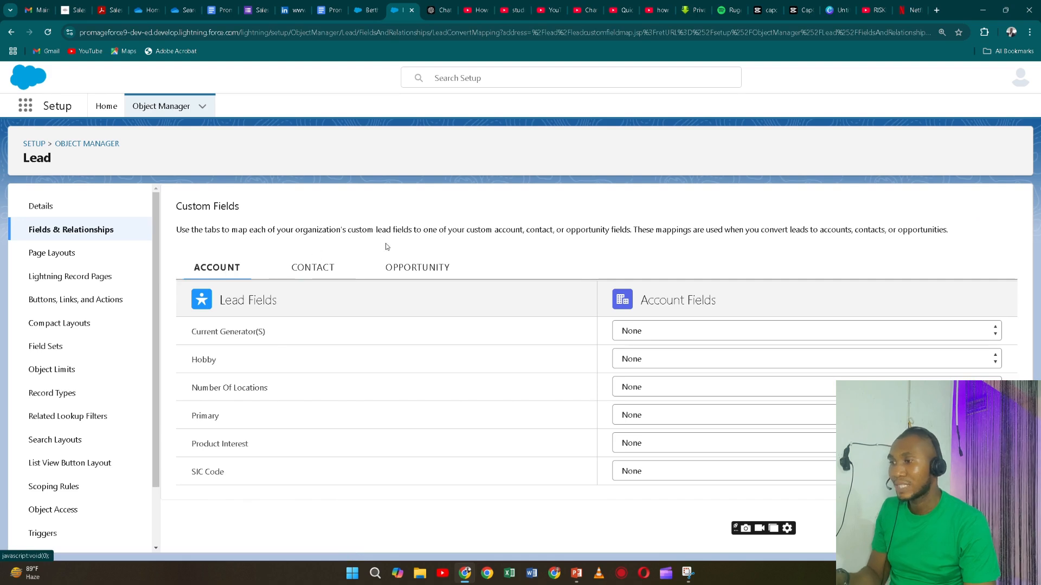
click(419, 269)
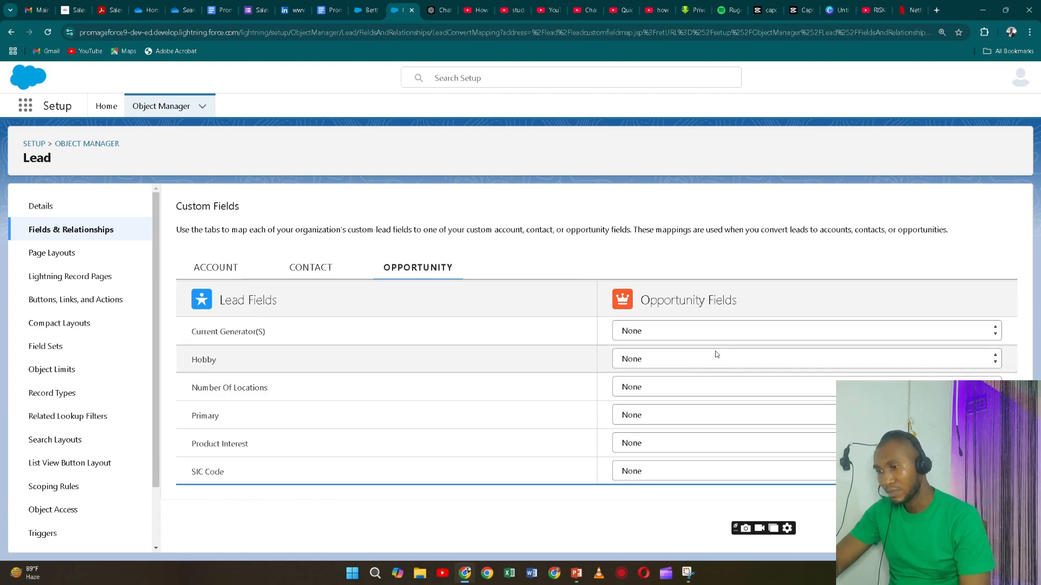
click(754, 359)
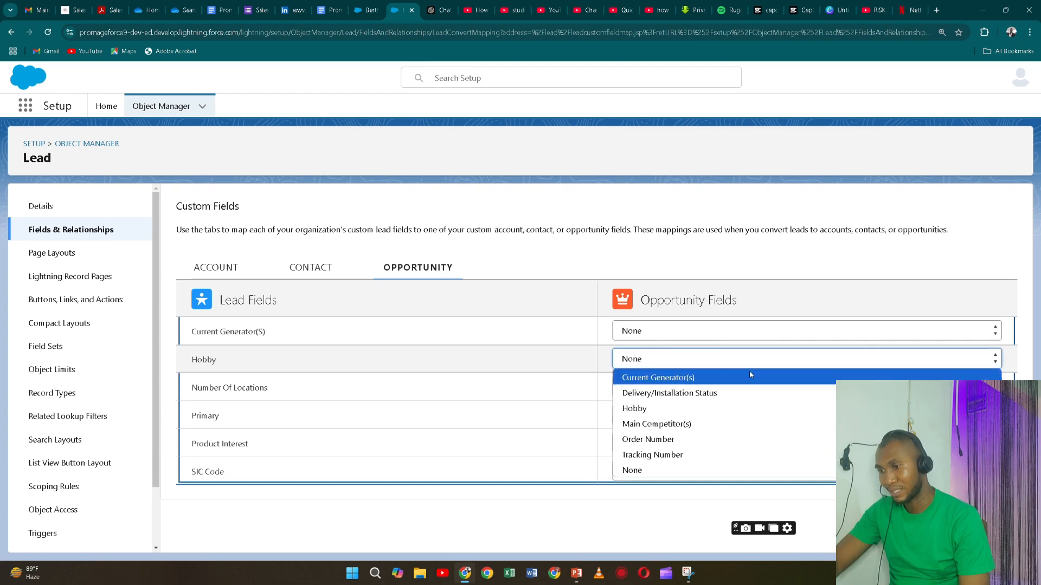
click(744, 409)
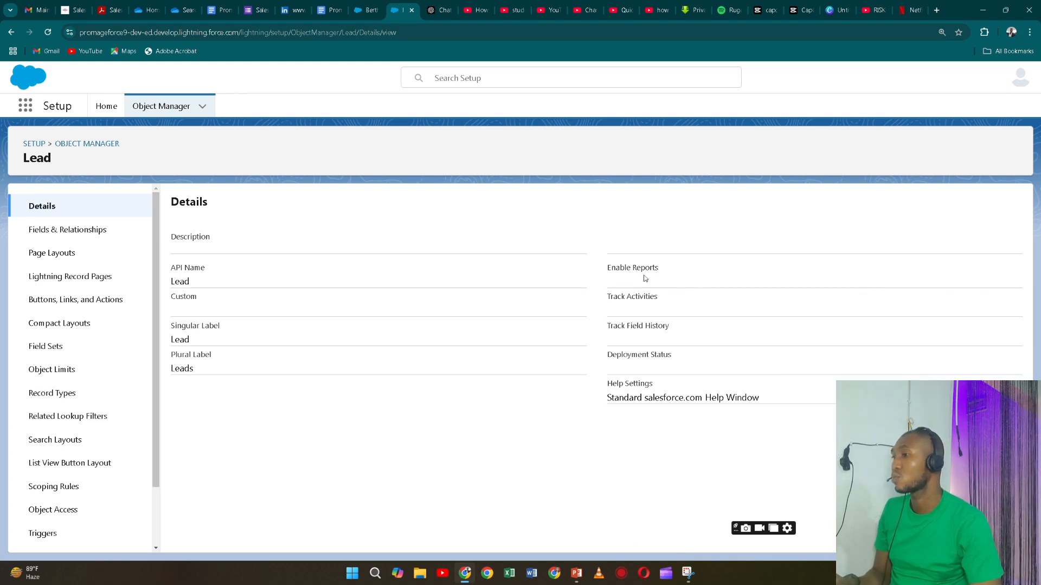
Reload the lead record and the Lead object's Setup page, and examine the lead's details for the Hobby field
click(365, 12)
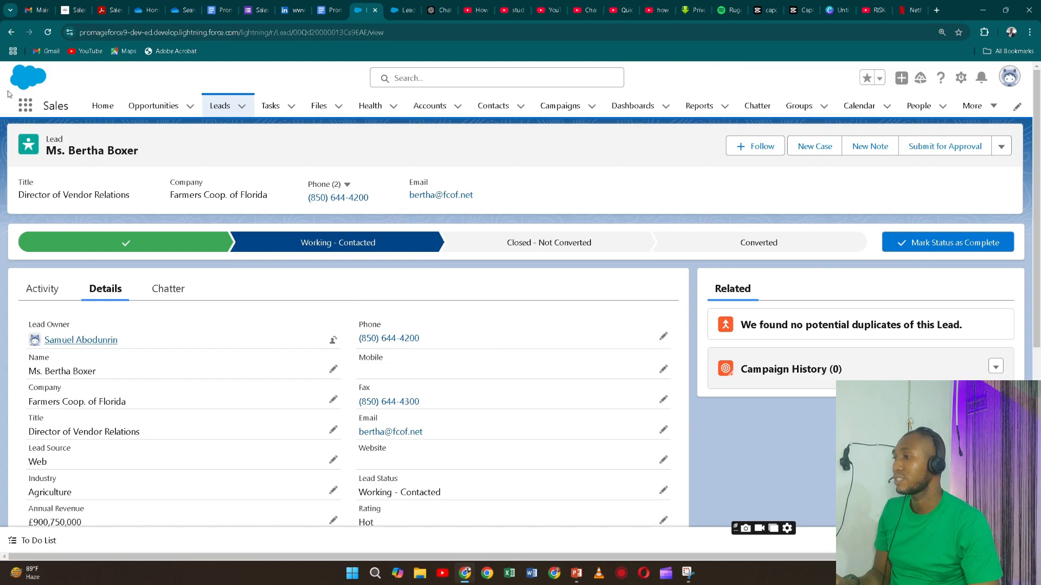
click(405, 10)
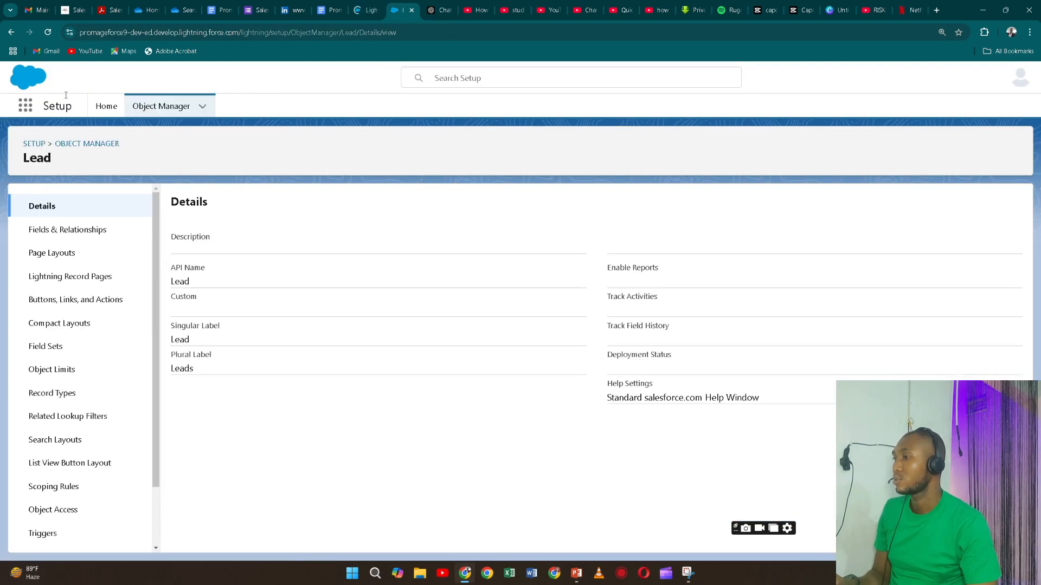
click(48, 32)
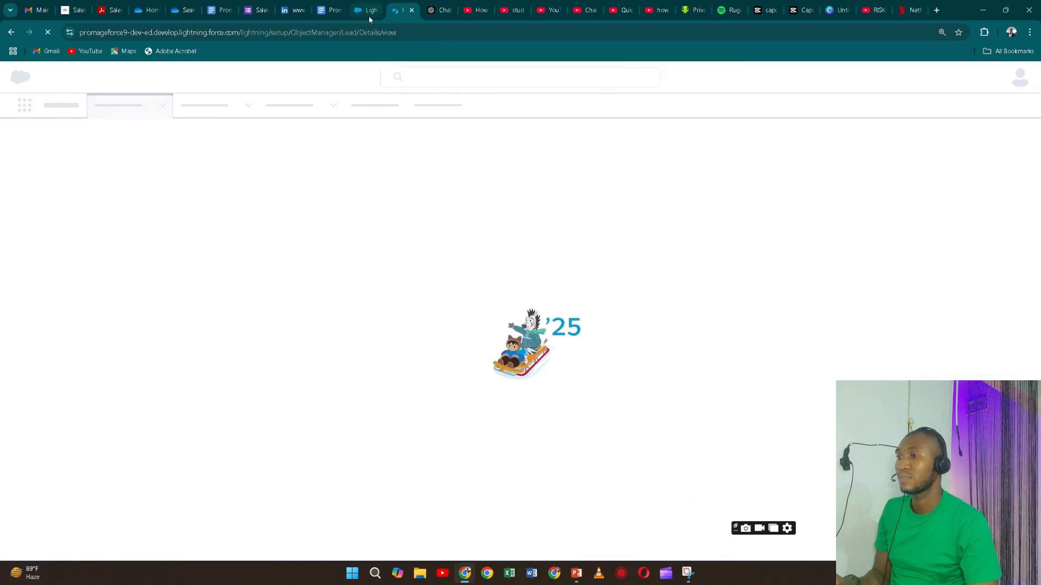
click(369, 13)
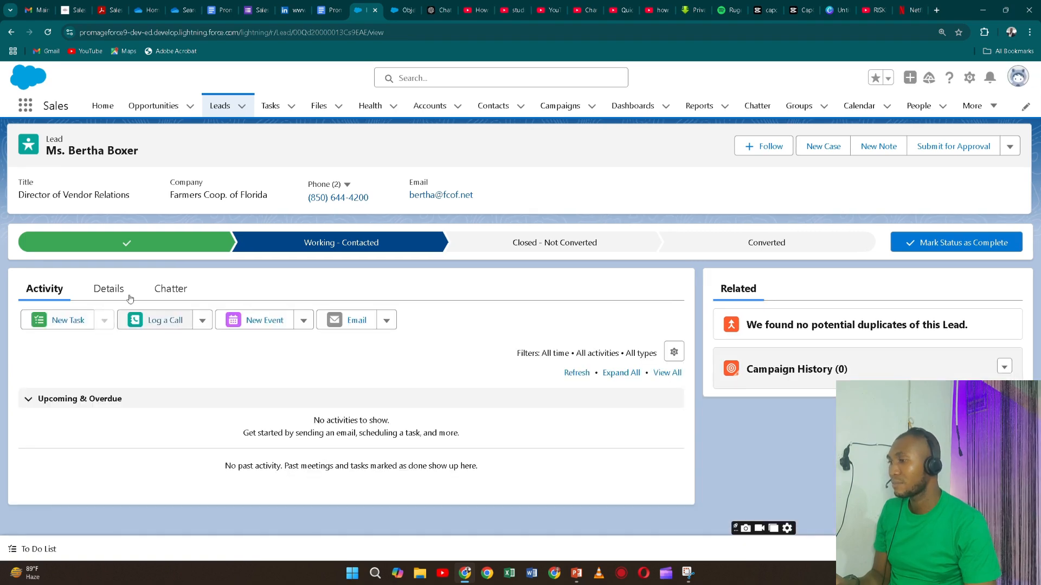
click(108, 288)
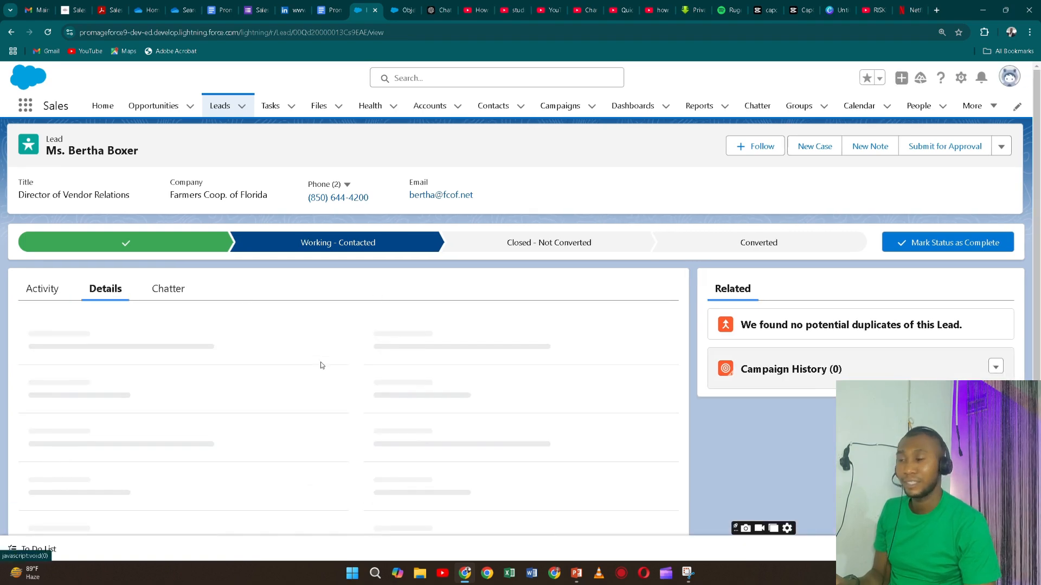
scroll(318, 368, down, 3)
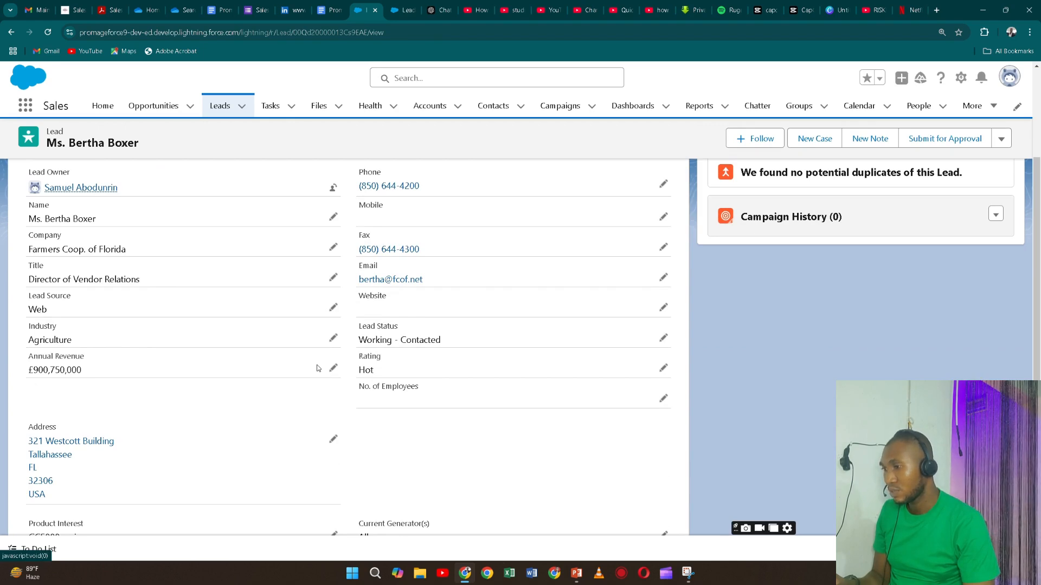
scroll(317, 368, down, 3)
scroll(318, 368, up, 5)
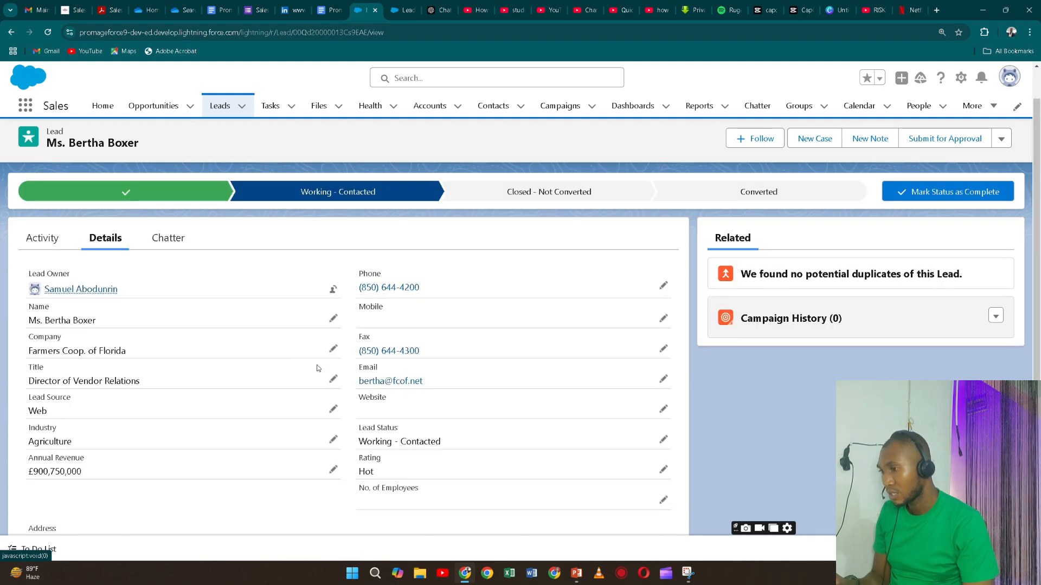
scroll(318, 368, down, 5)
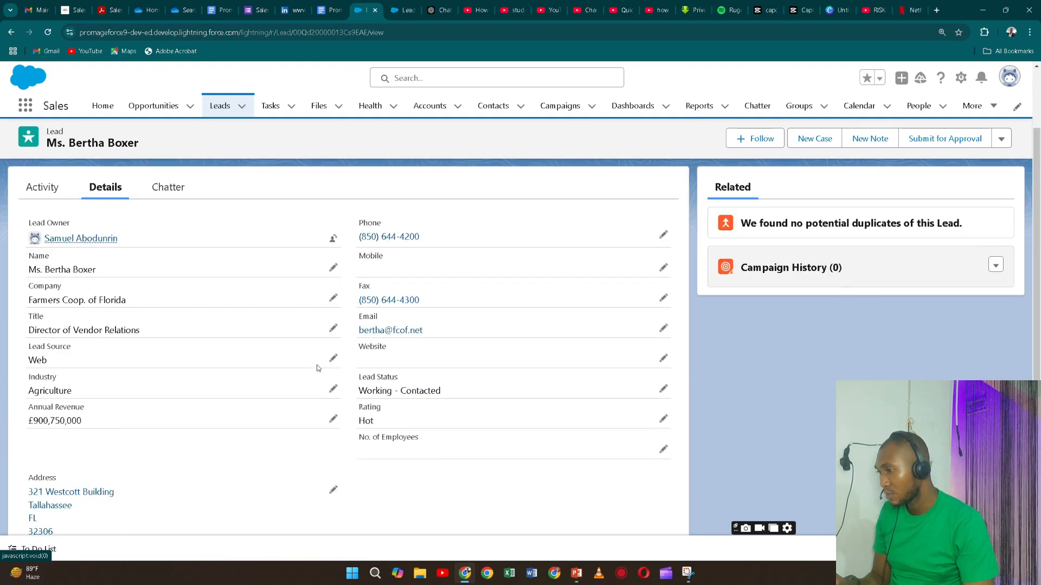
scroll(318, 368, up, 5)
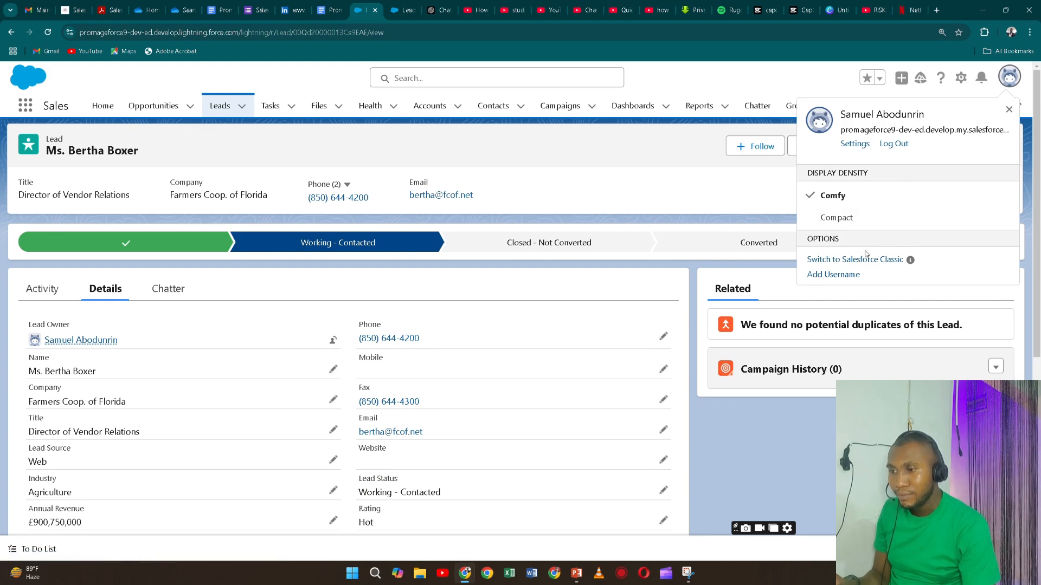
Log out of Salesforce, log back in with the saved credentials, and open the Sales app
click(889, 143)
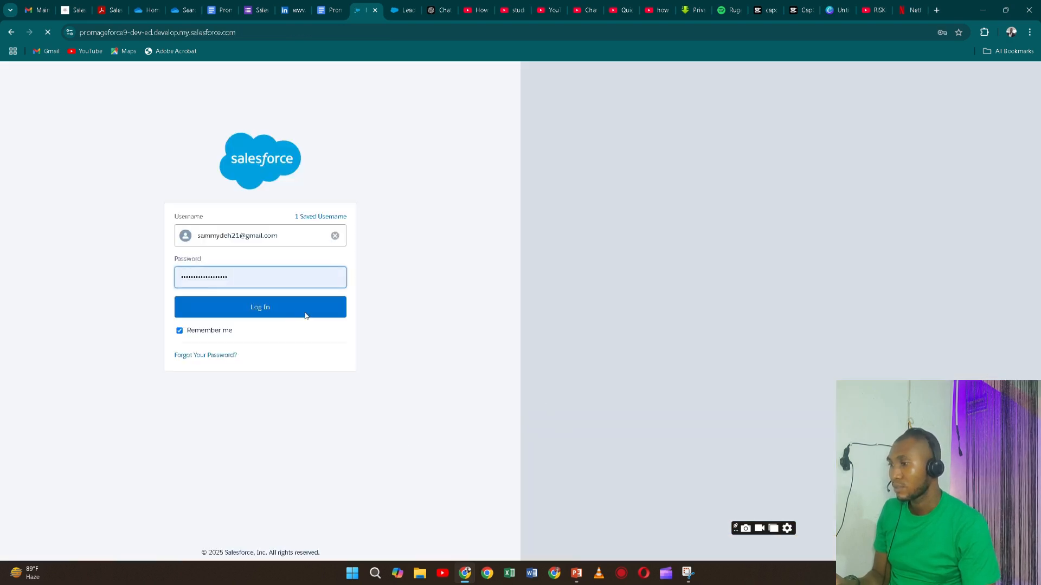
click(293, 311)
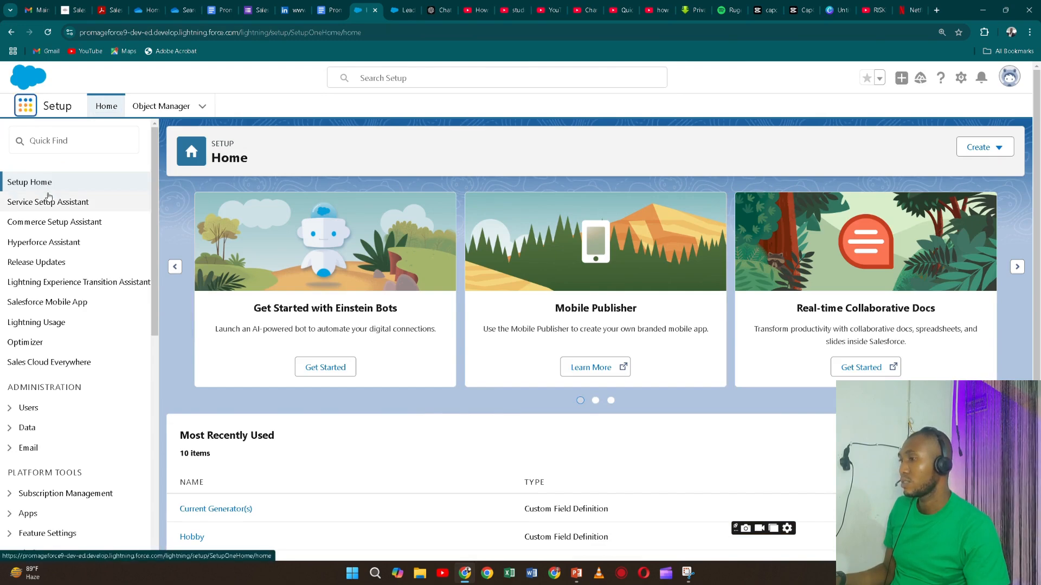
click(23, 107)
click(39, 350)
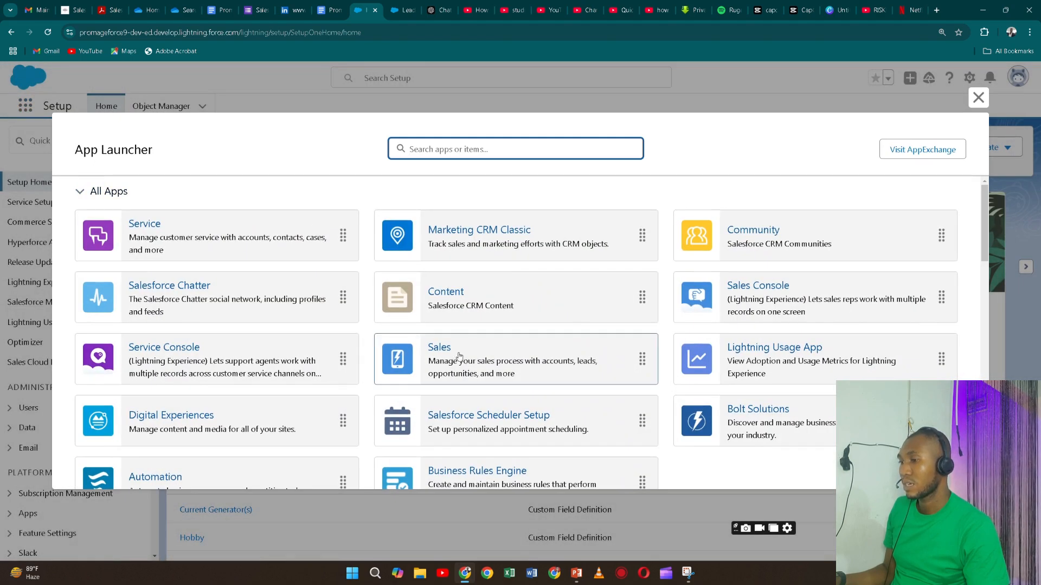
click(438, 347)
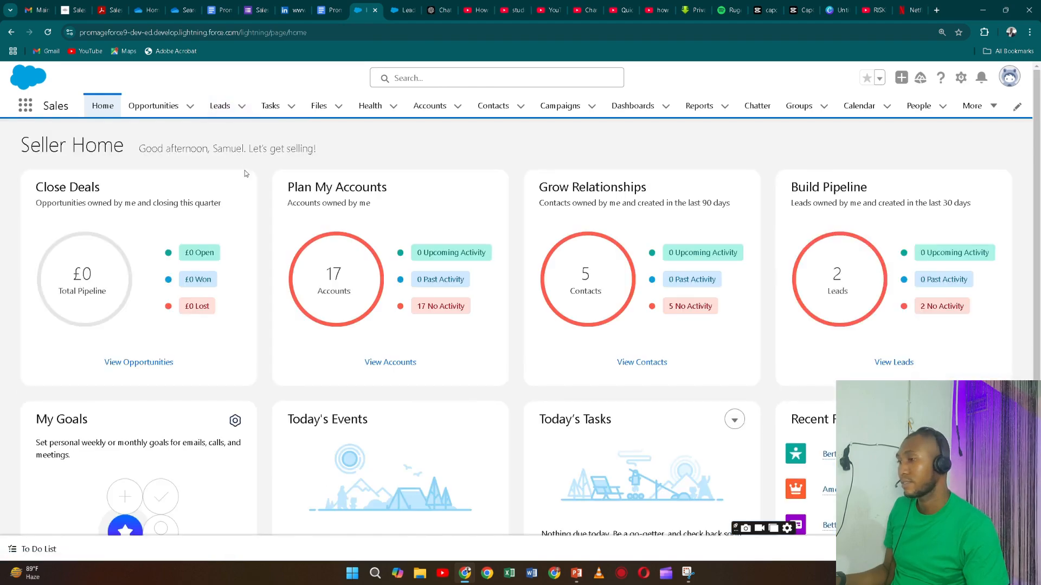
Open the Farmers Coop. of Florida lead from the Recently Viewed leads and examine its details for the Hobby field
click(220, 107)
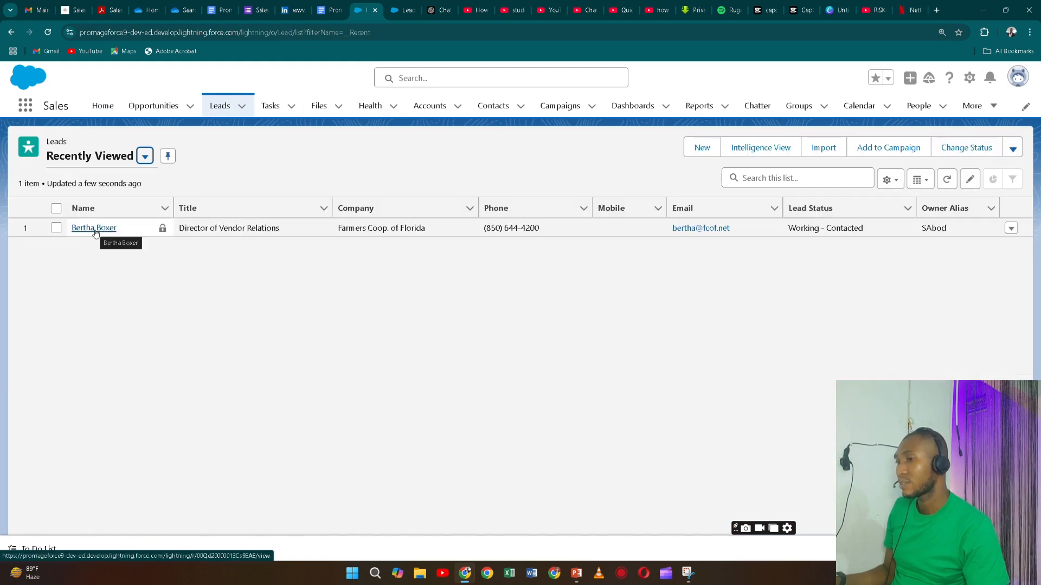
click(95, 230)
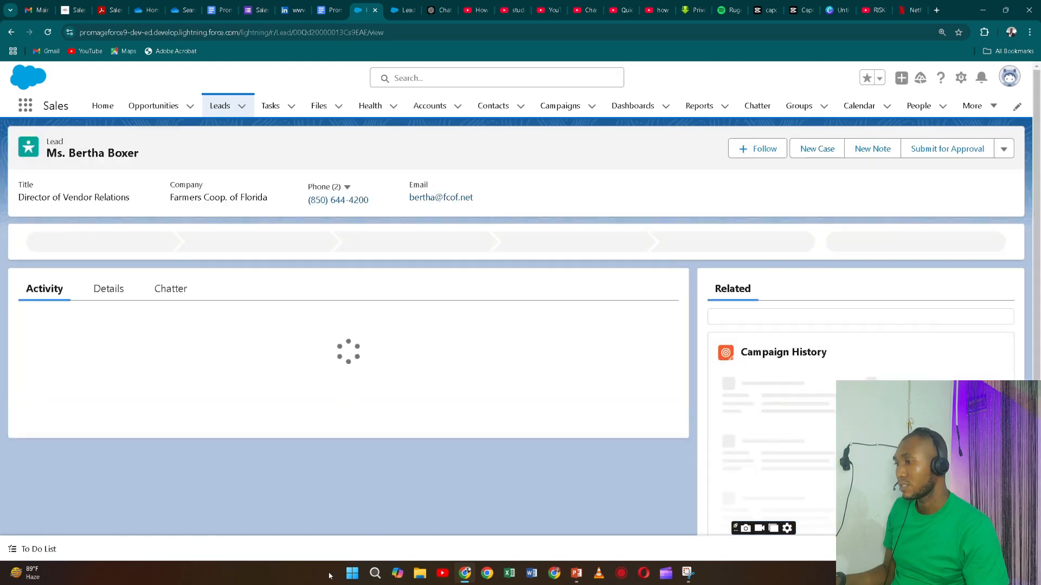
click(96, 297)
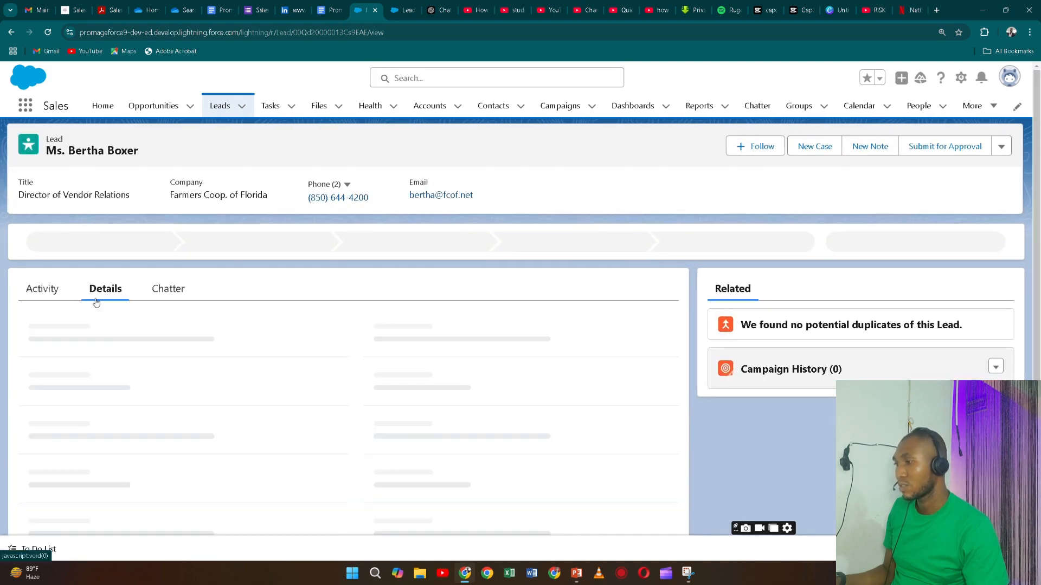
scroll(139, 376, down, 2)
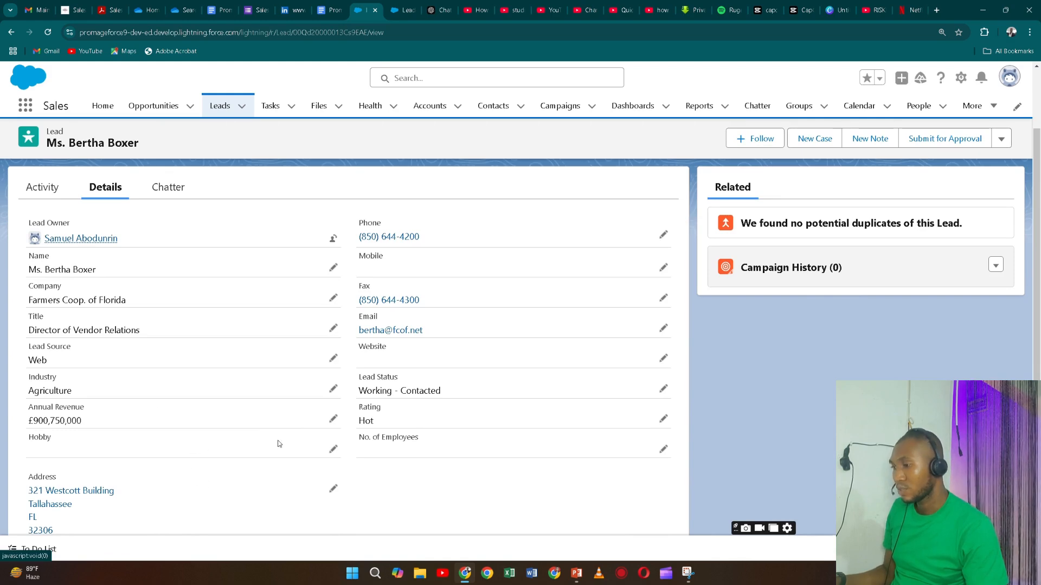
scroll(251, 439, up, 2)
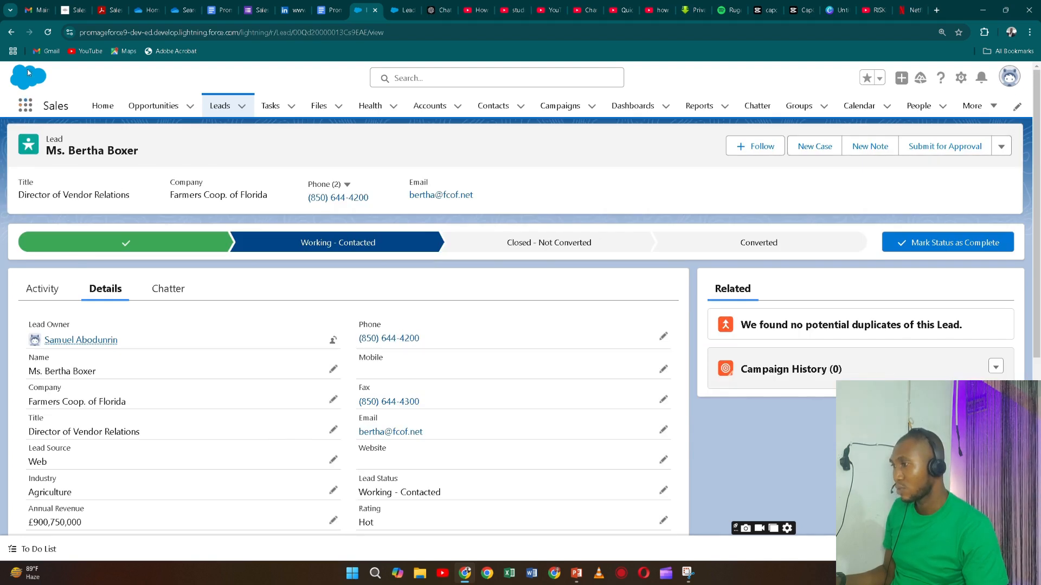
Return to the Recently Viewed leads, edit the Farmers Coop. of Florida lead, set its Hobby to Swimming, and save
click(11, 32)
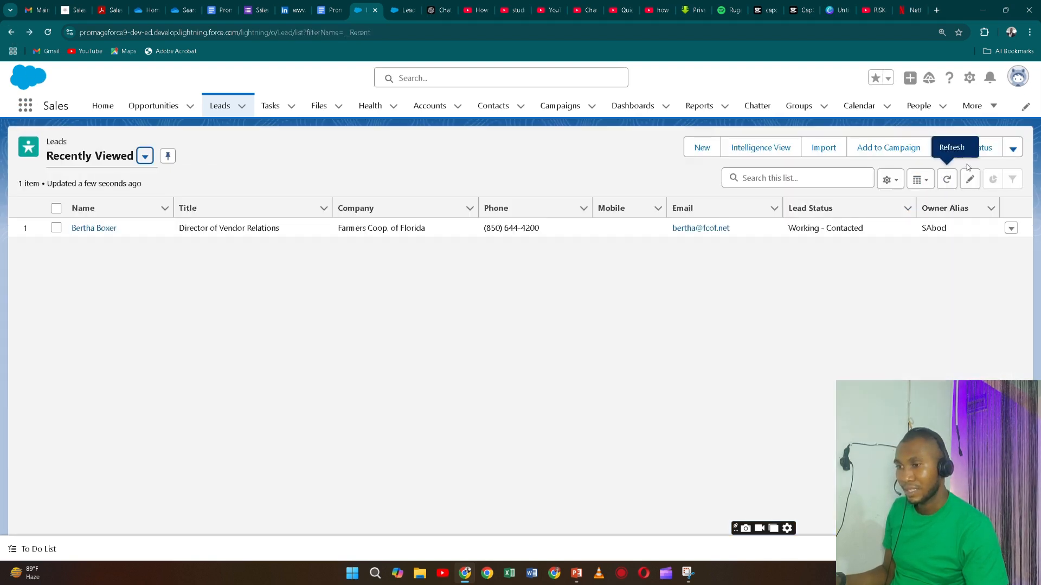
click(1012, 229)
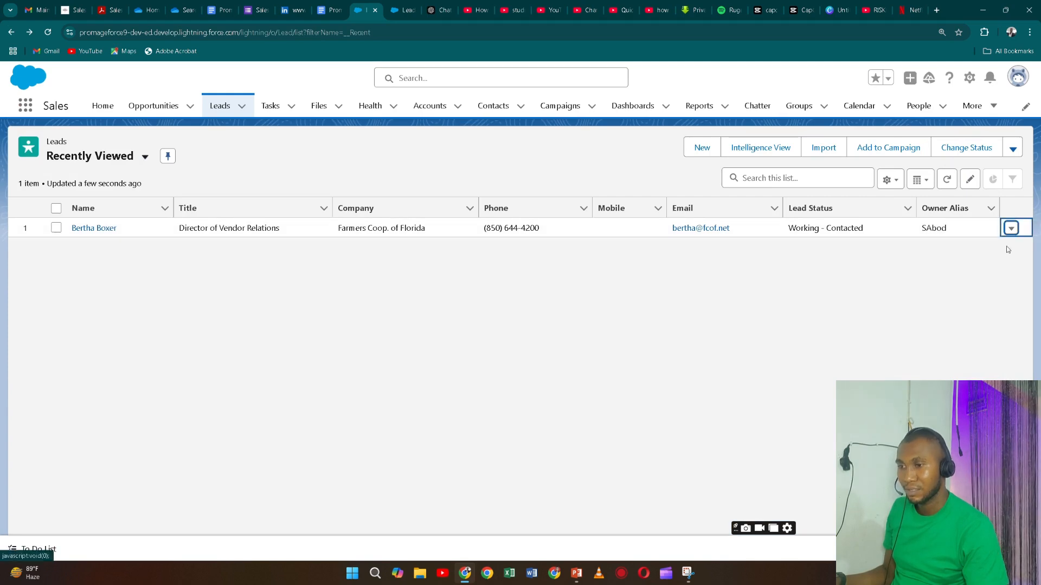
click(965, 252)
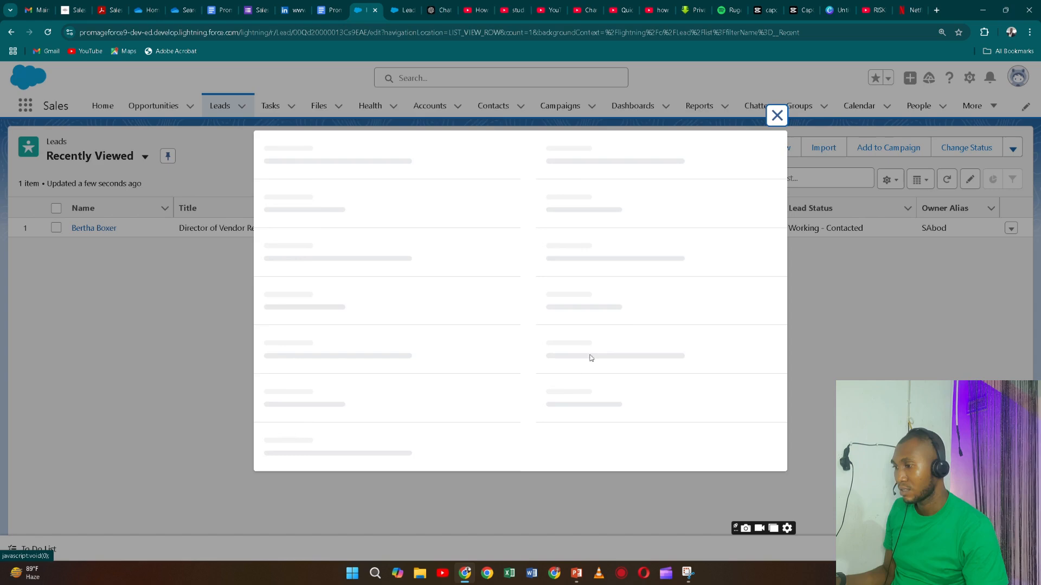
scroll(450, 408, down, 4)
click(450, 408)
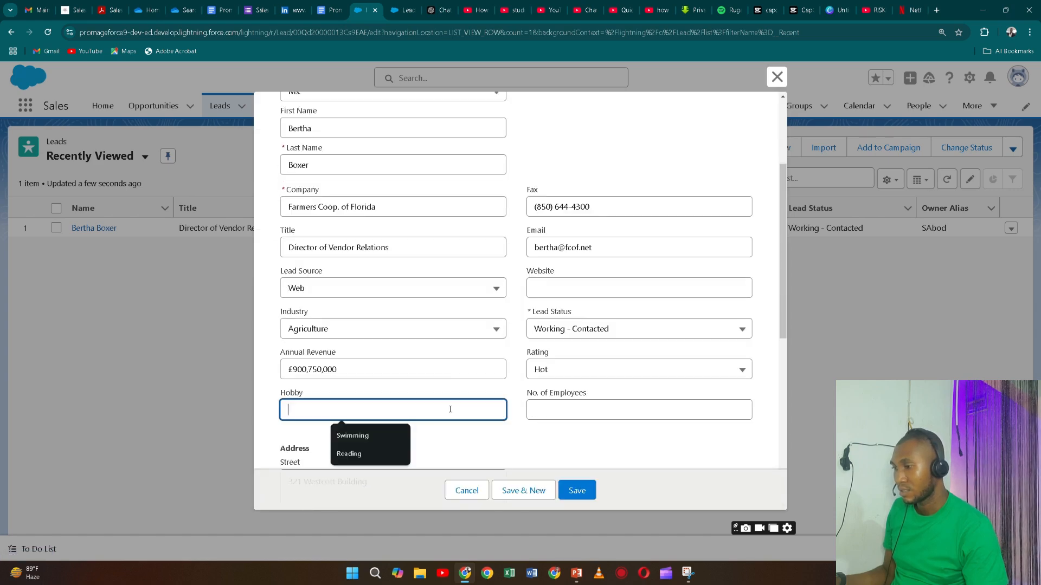
click(388, 447)
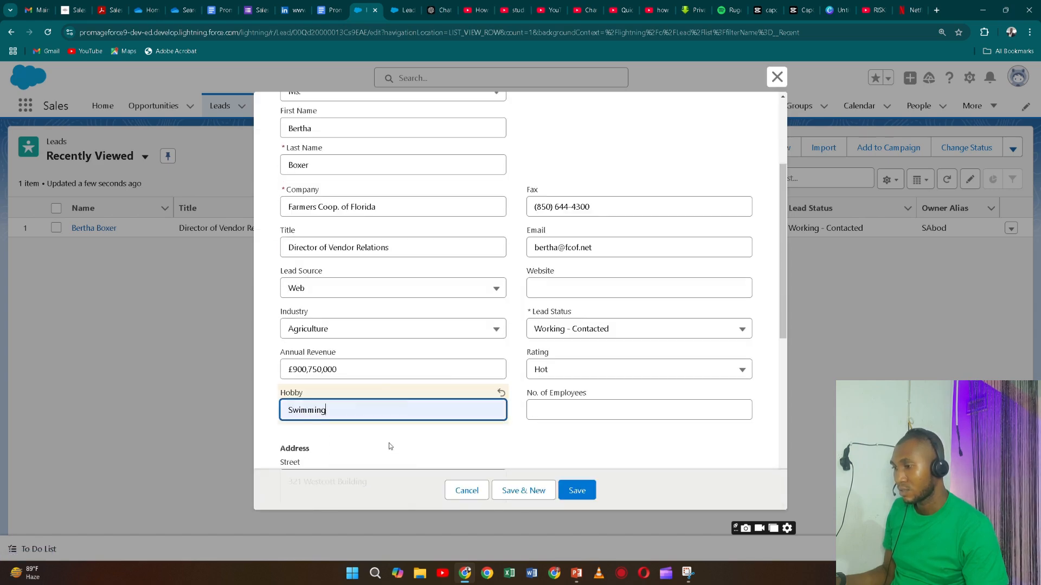
click(577, 490)
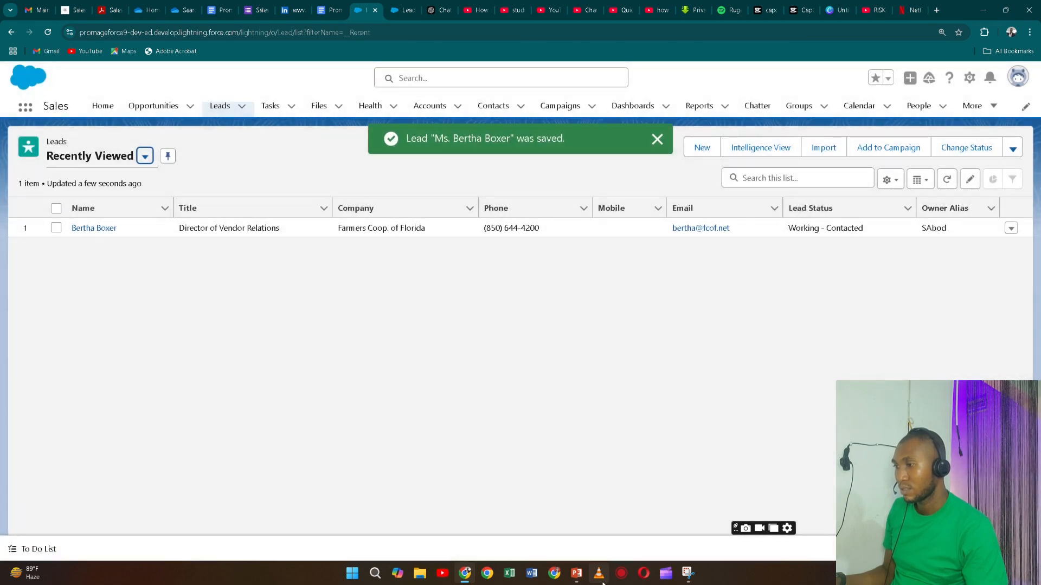
Reopen the lead record and check the Hobby value in its details
click(93, 229)
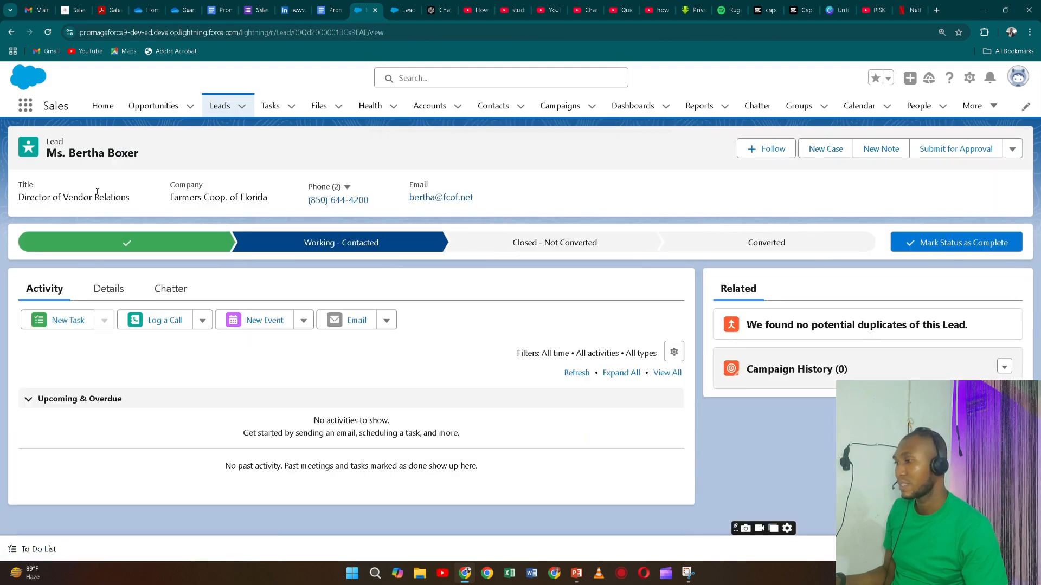
click(110, 289)
scroll(154, 320, down, 3)
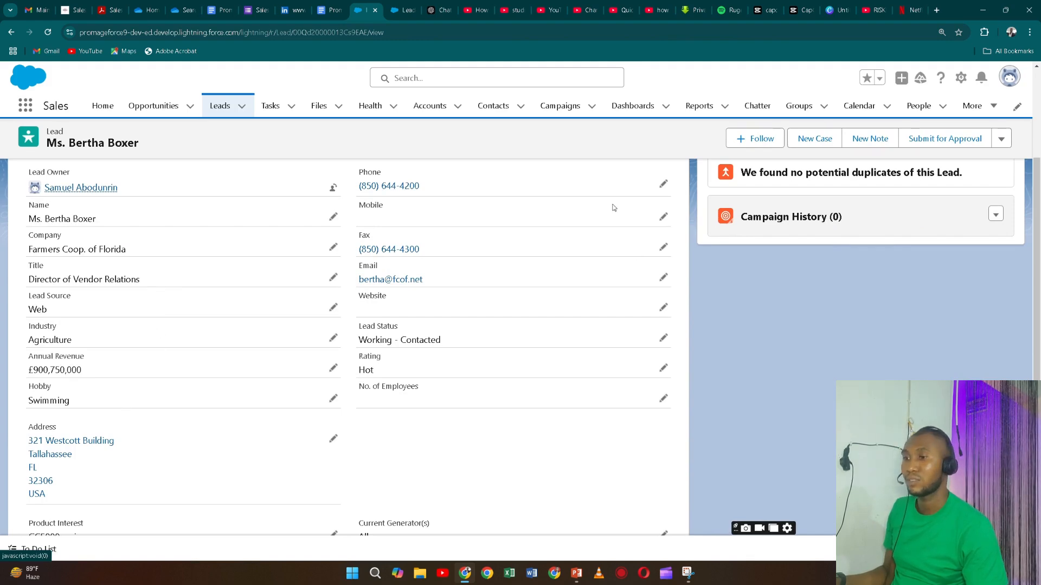
Convert the lead into a new account, contact and opportunity with the converted status Closed - Converted
scroll(509, 193, up, 3)
click(806, 251)
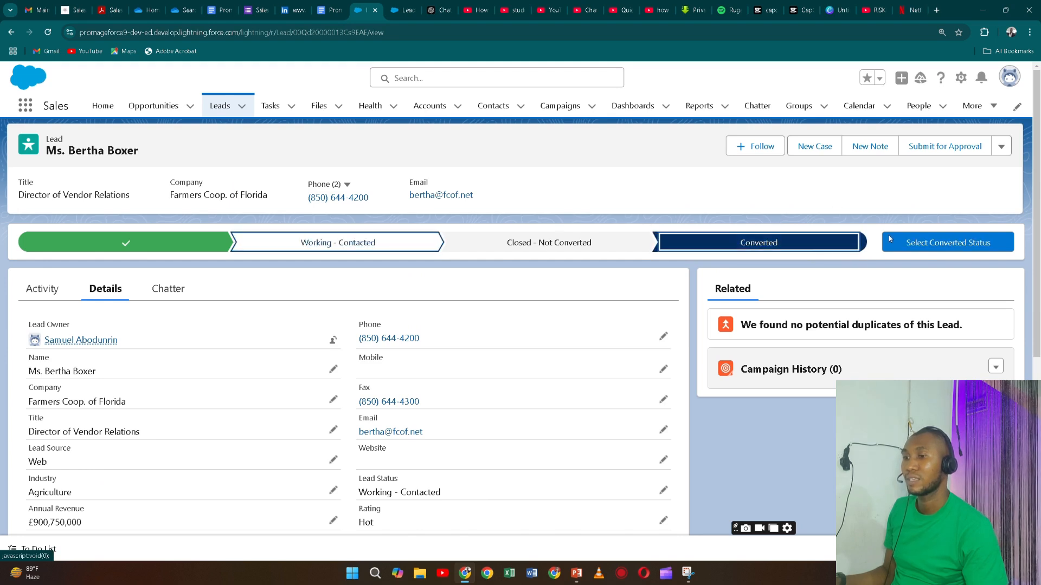
click(917, 244)
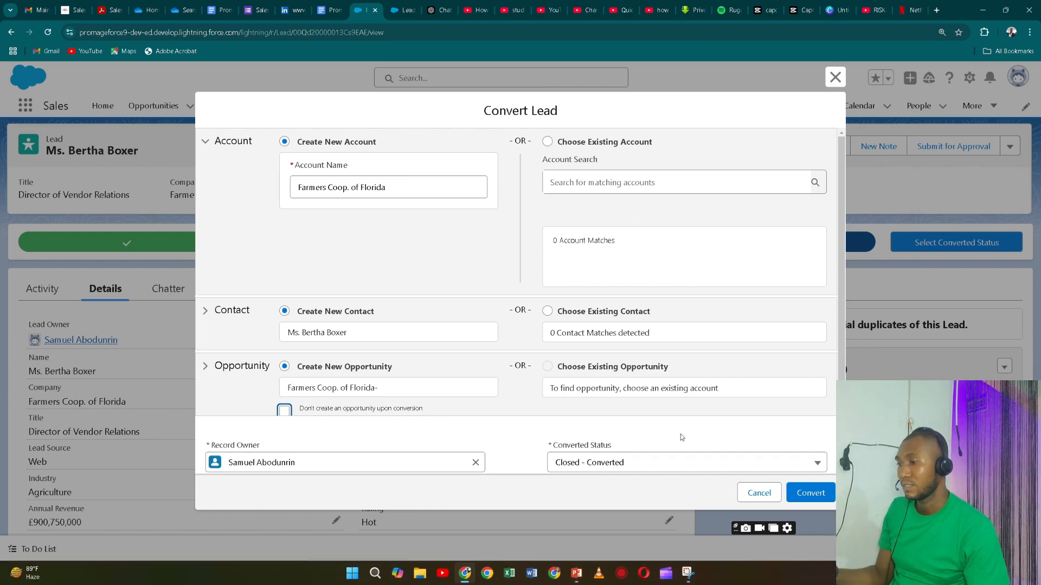
click(797, 499)
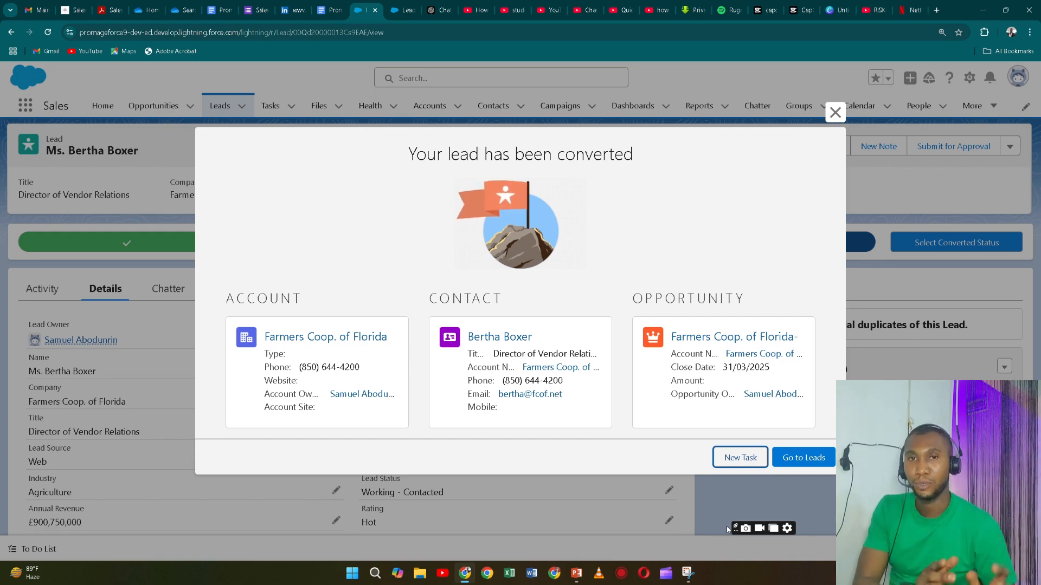
Check the lead conversion slide in PowerPoint, return to Salesforce, and close the conversion dialog
key(alt+Tab)
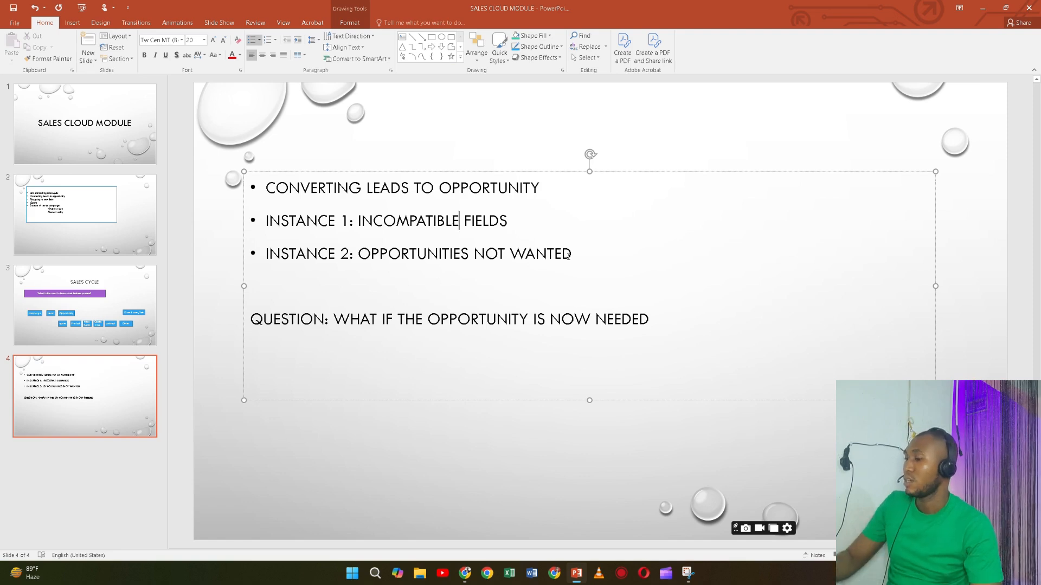
key(alt+Tab)
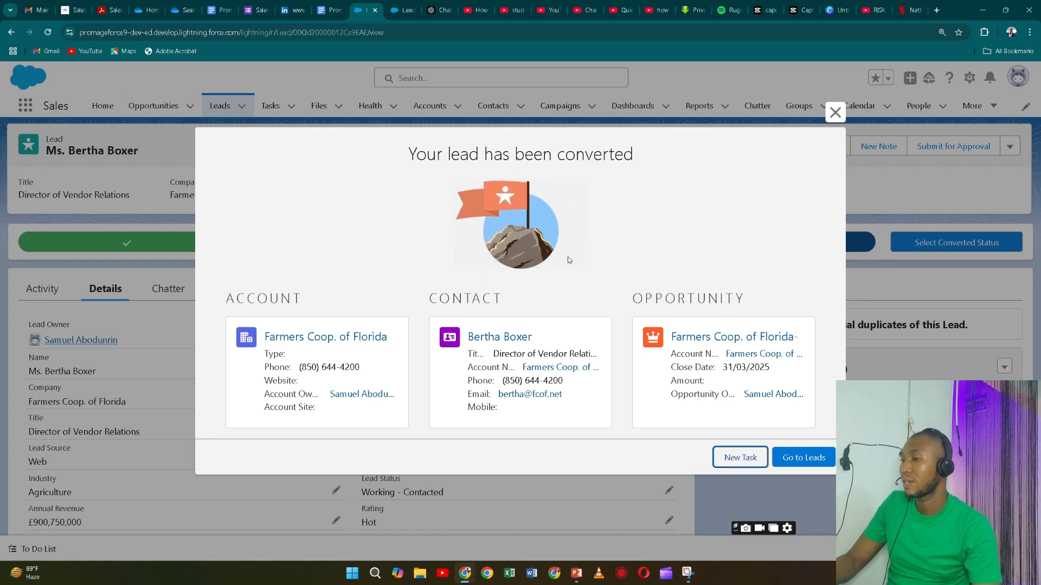
click(835, 112)
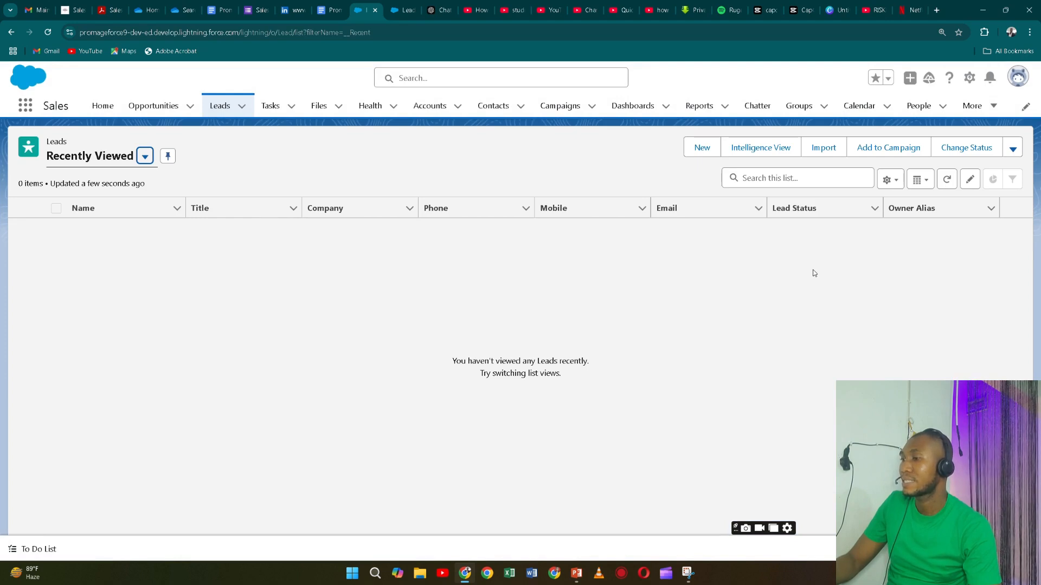
Switch to the Setup page, search its home for "lead", and open Lead Settings
click(394, 11)
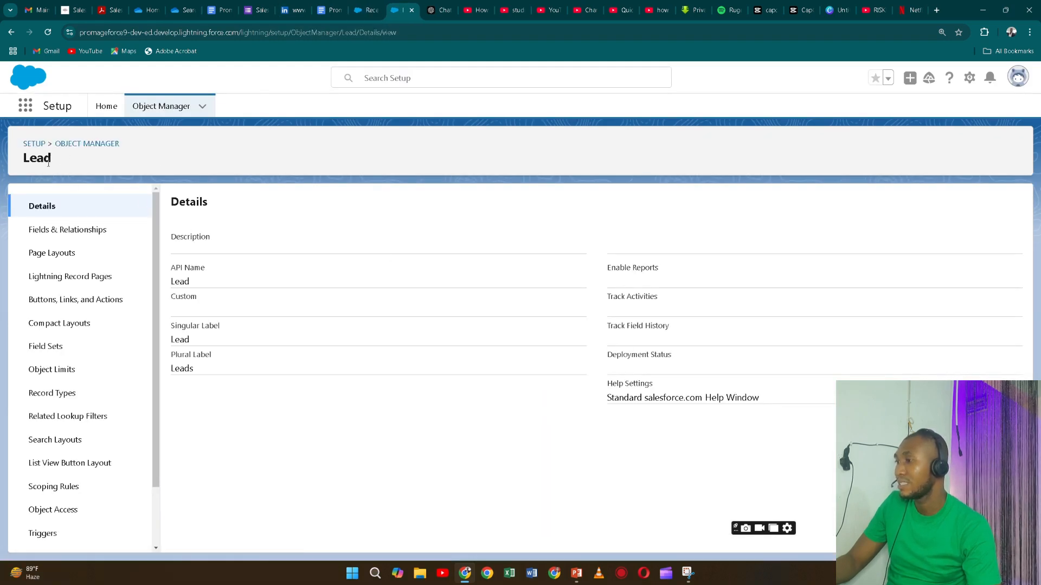
click(106, 106)
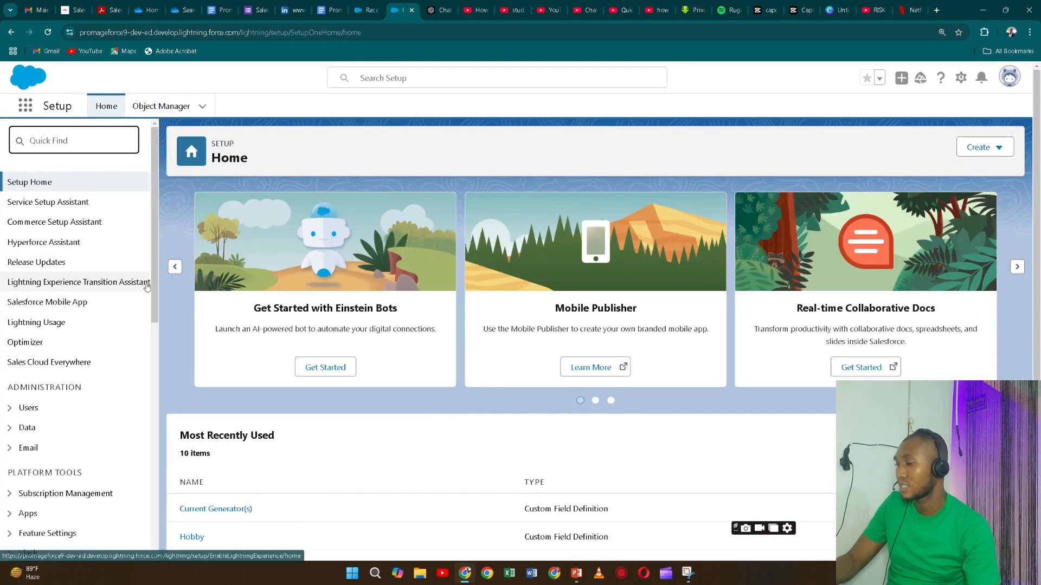
text(le)
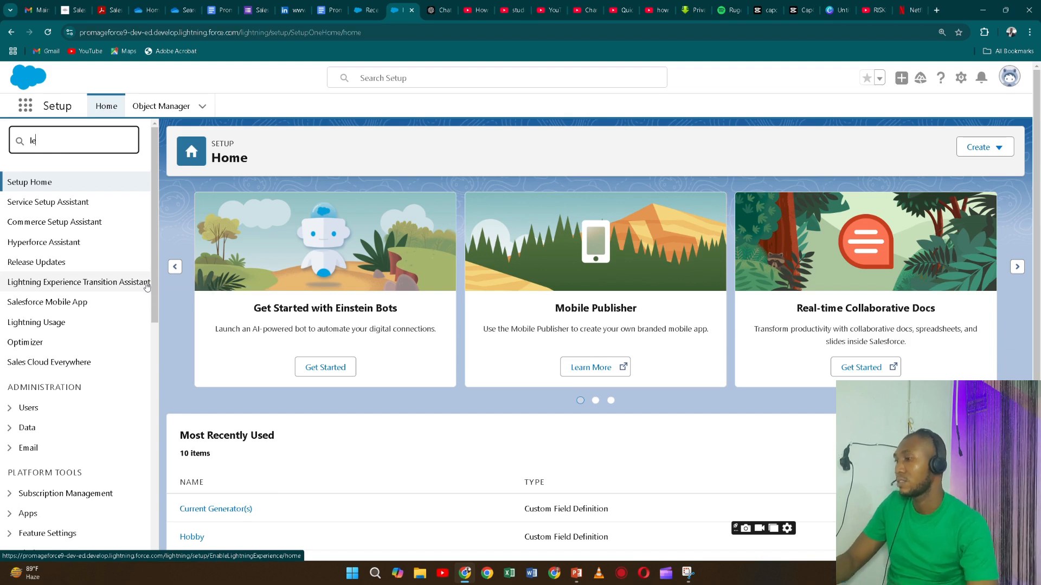
text(ad)
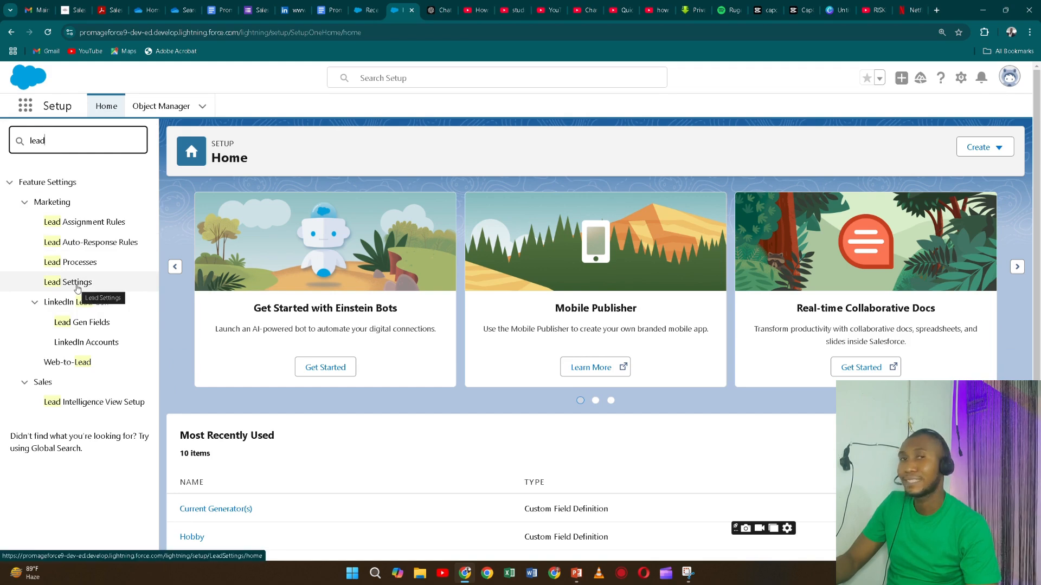
click(77, 288)
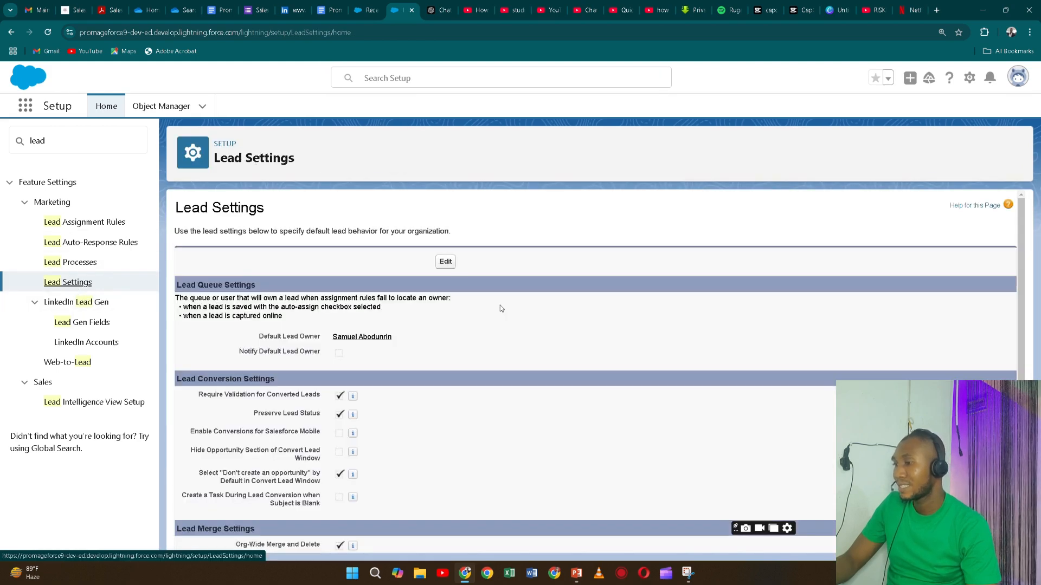
Edit the lead settings to enable Hide Opportunity Section of Convert Lead Window, and save
click(445, 263)
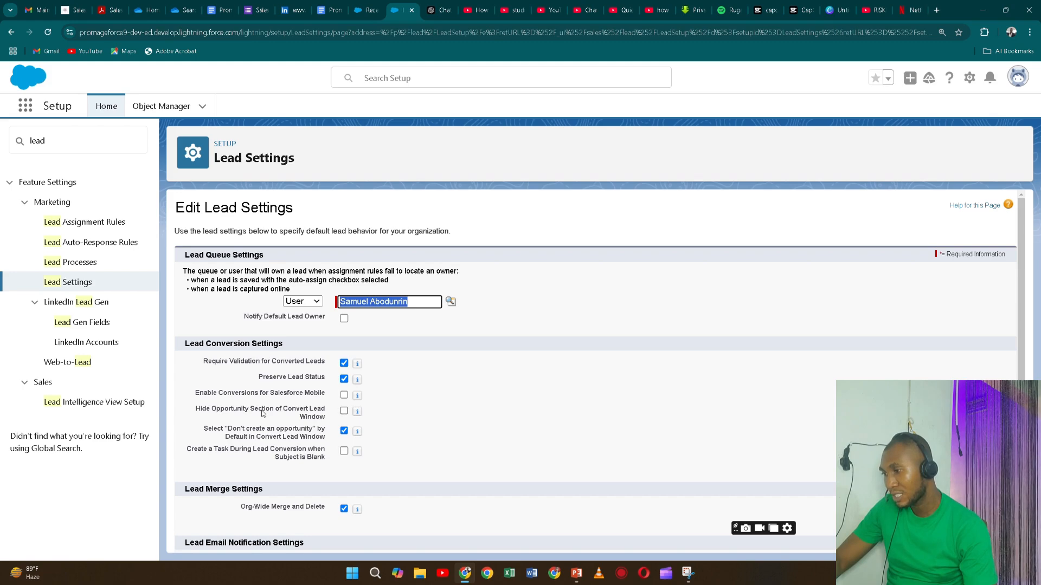
click(344, 411)
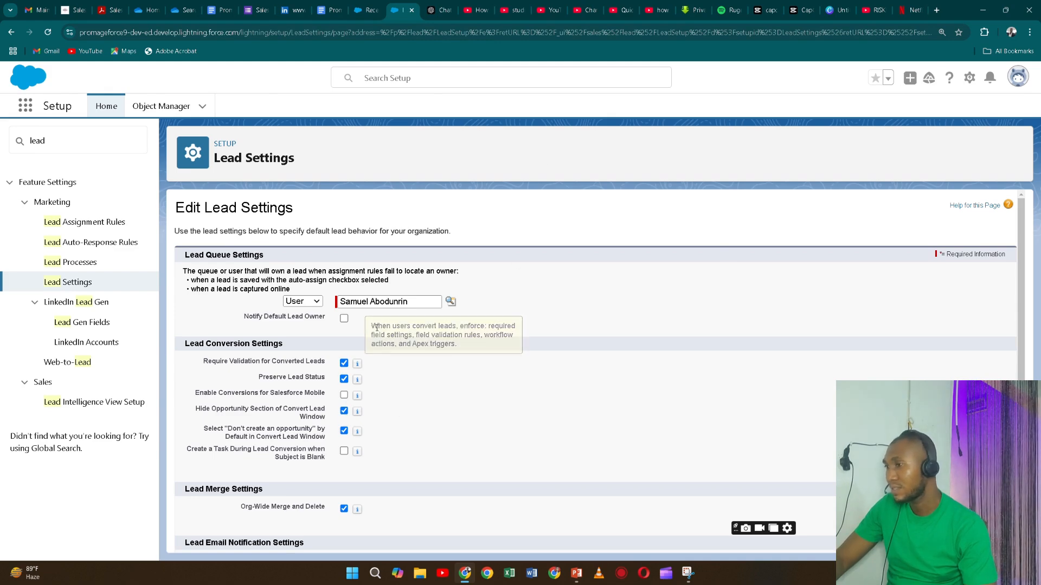
scroll(385, 313, down, 2)
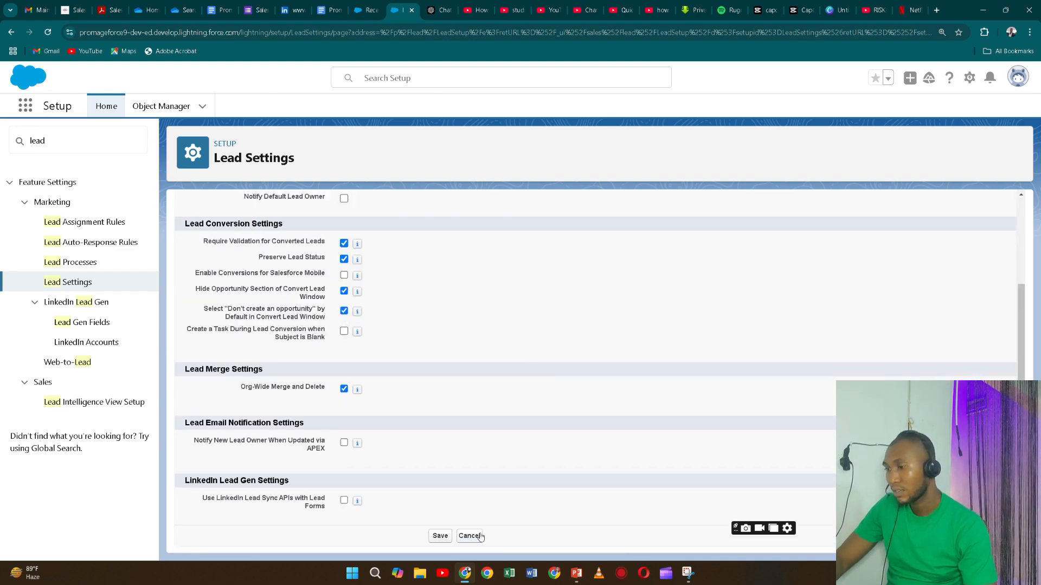
click(439, 537)
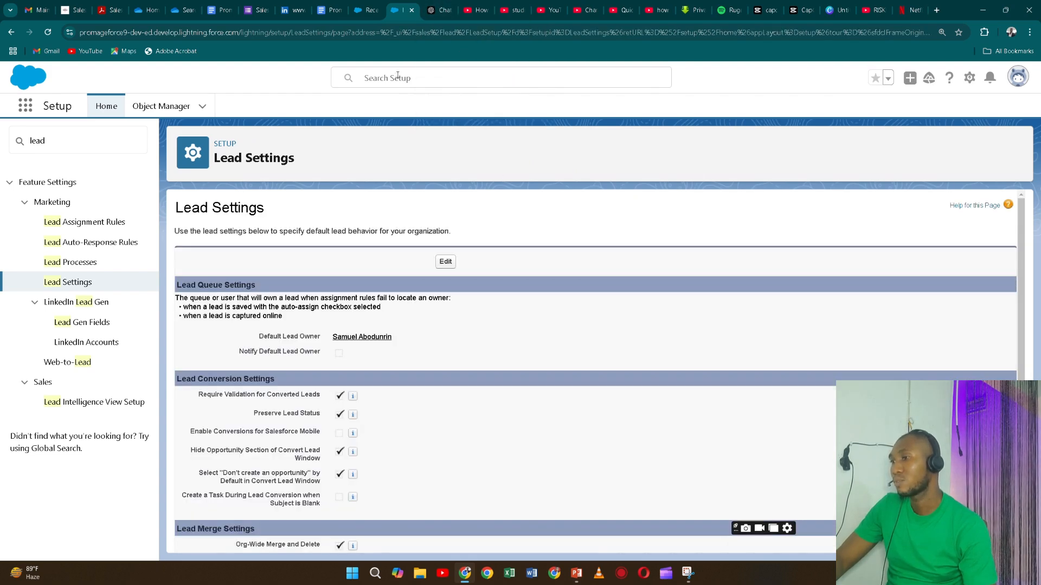
Return to the Sales leads page and show the All Open Leads list view
click(370, 13)
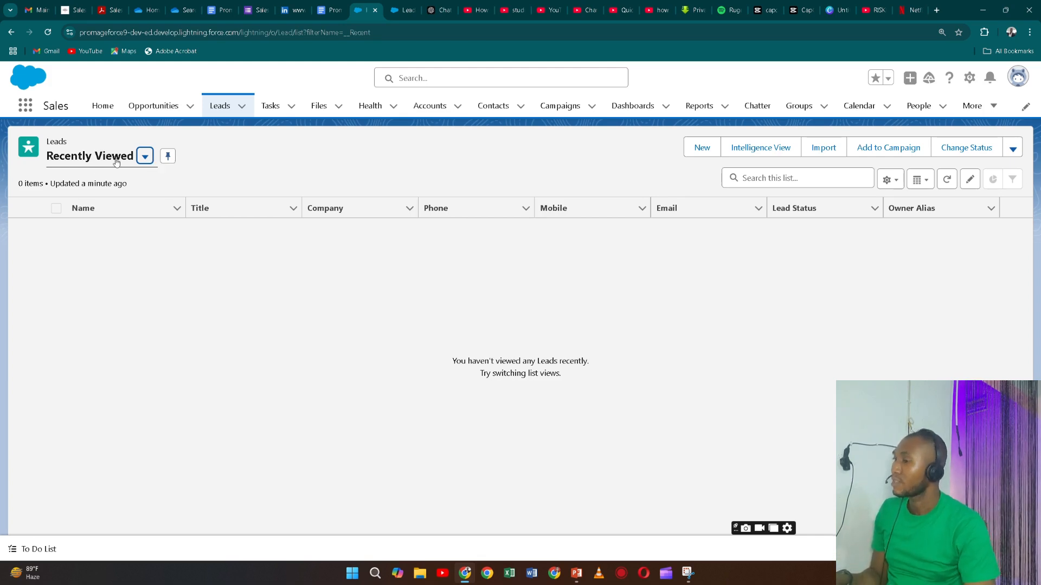
click(145, 156)
click(118, 205)
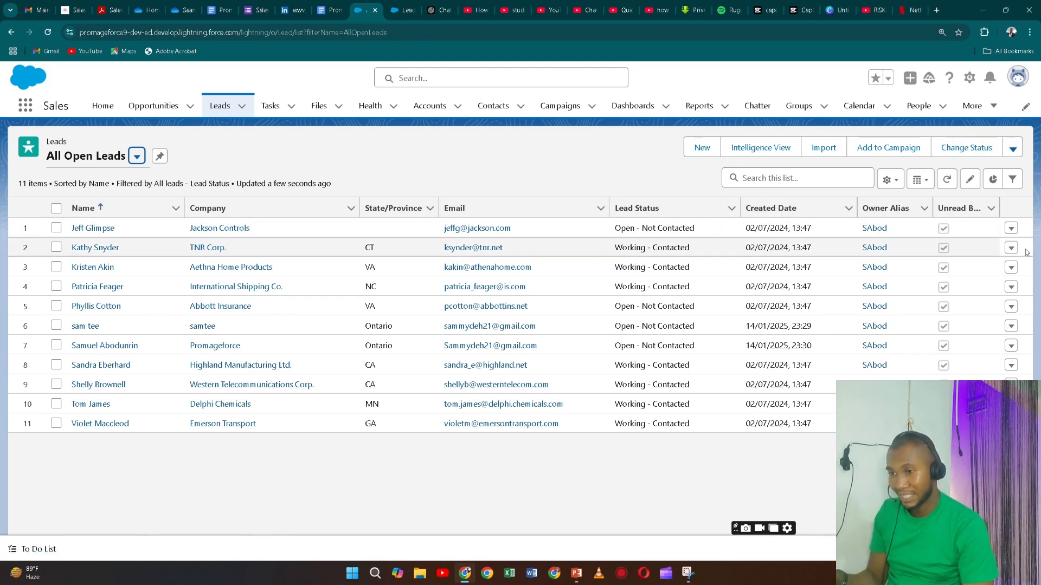
Edit the Jackson Controls lead from the list, set its Hobby to Reading, and save the record
click(1011, 228)
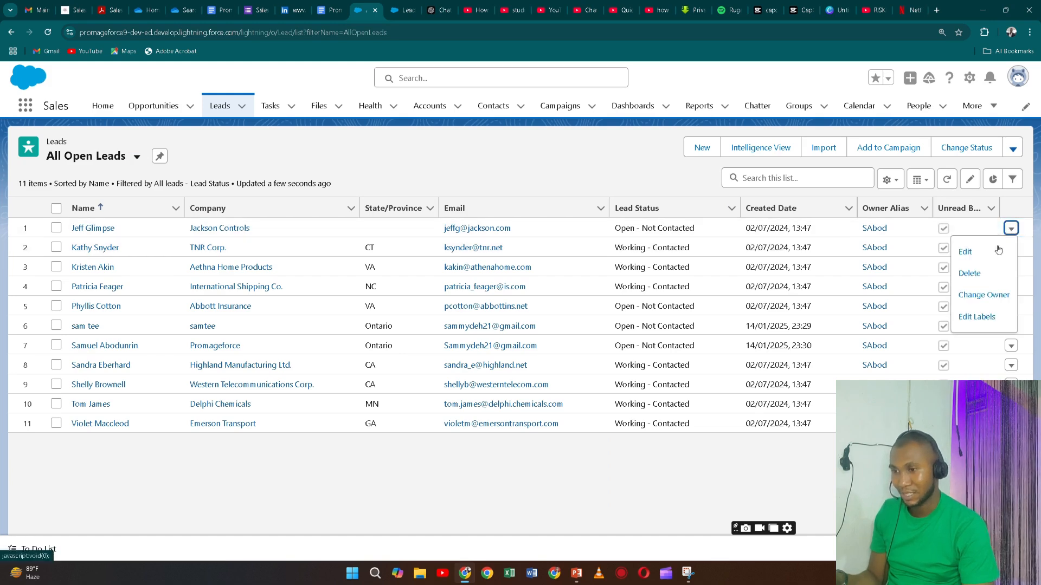
click(965, 252)
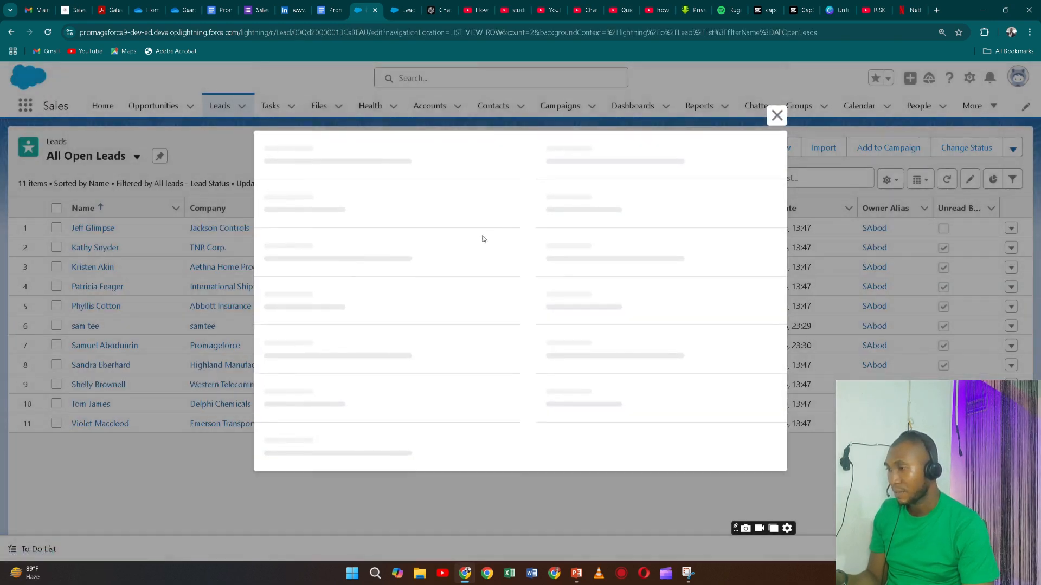
scroll(425, 371, down, 4)
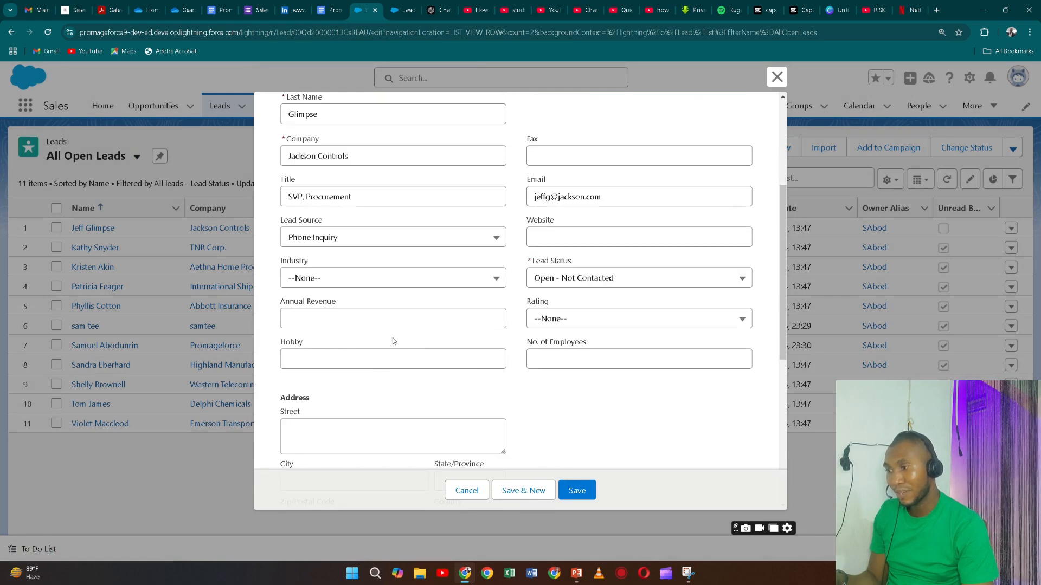
click(393, 351)
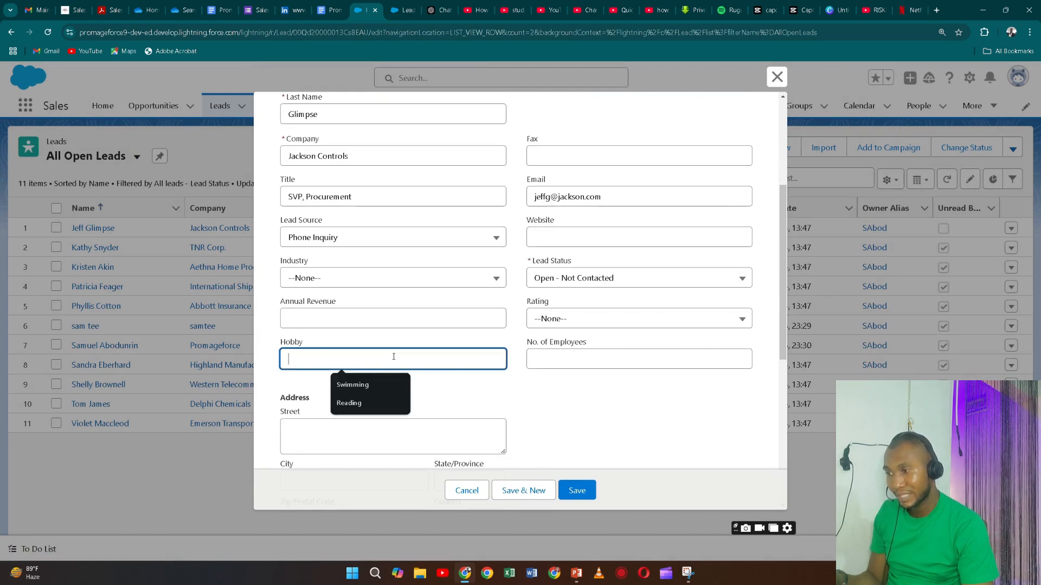
click(371, 399)
click(573, 492)
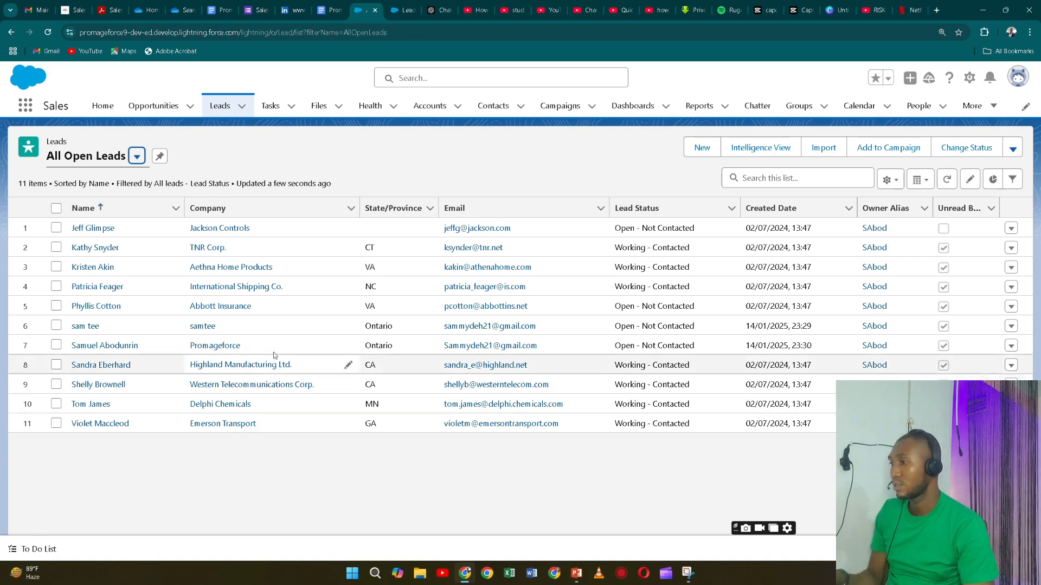
Open the Jackson Controls lead and bring up its Convert Lead window from the Converted stage
click(95, 228)
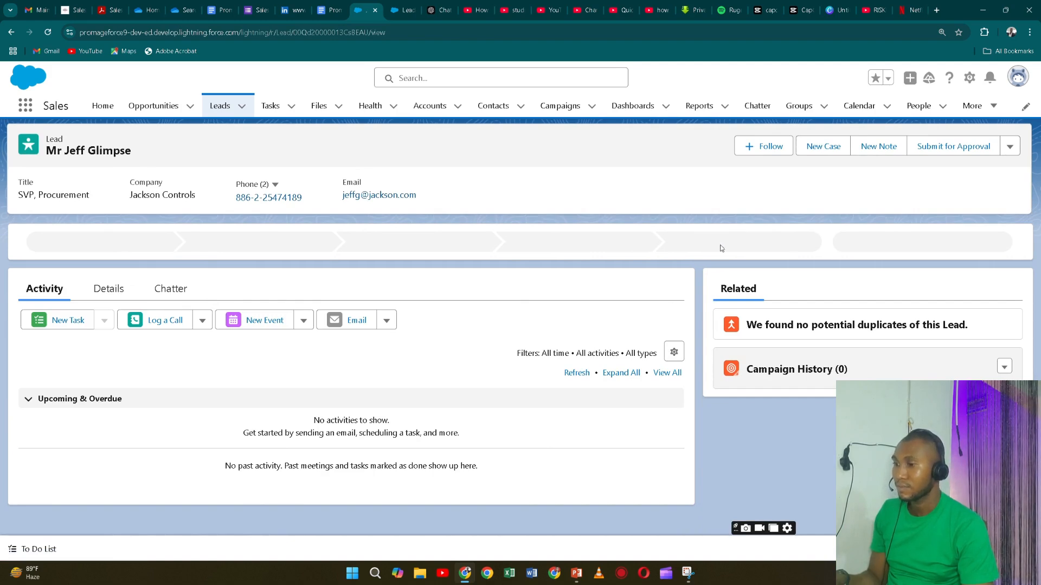
click(834, 243)
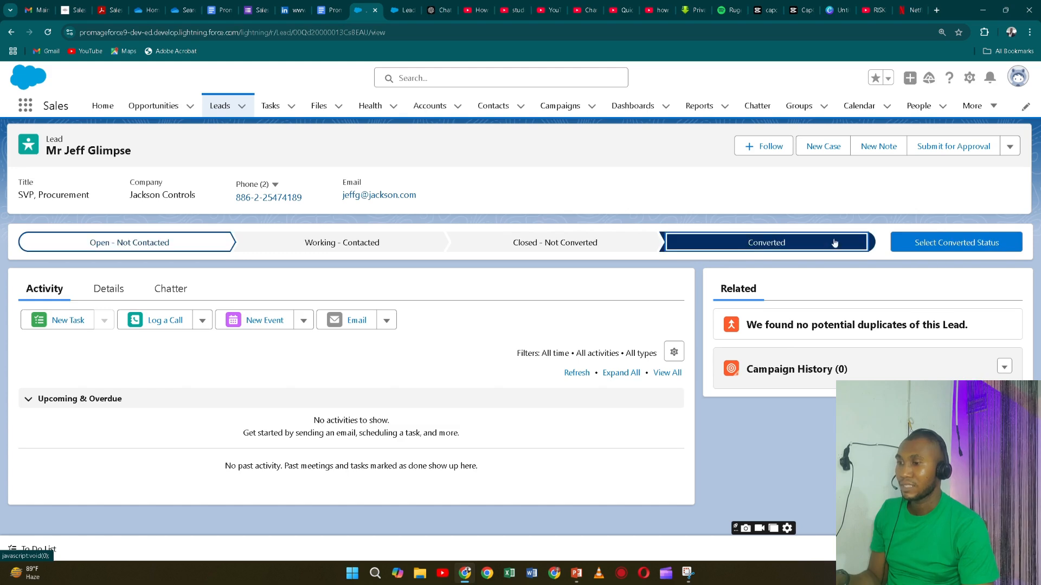
click(946, 243)
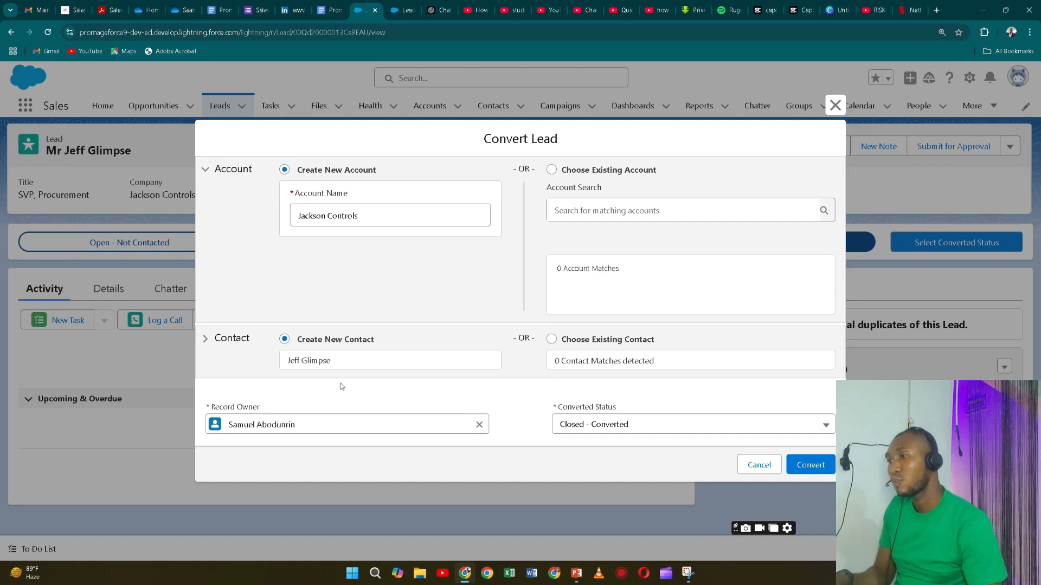
Edit the lead settings in Setup to disable Hide Opportunity Section of Convert Lead Window, and save
click(404, 10)
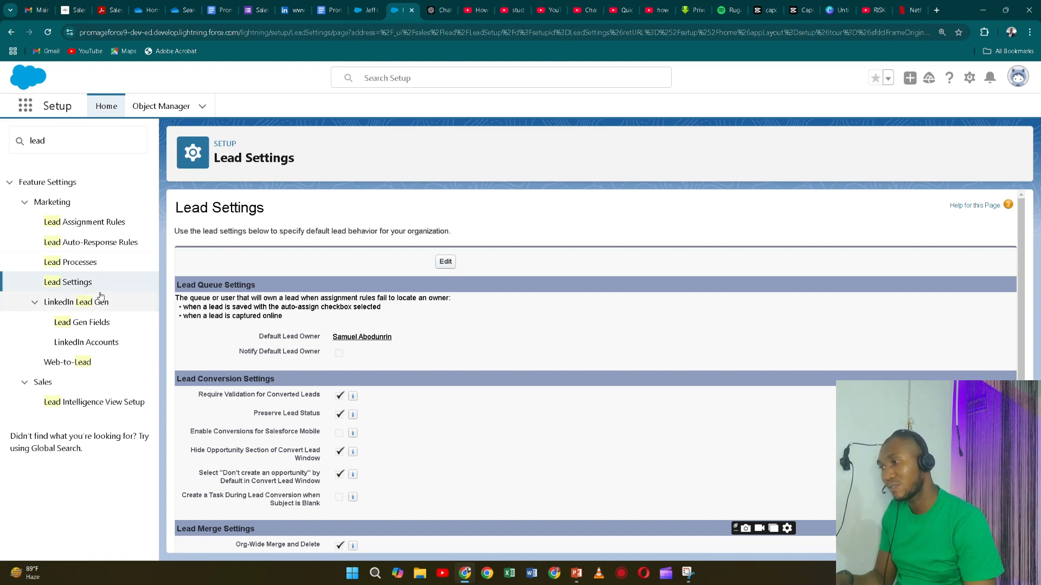
click(444, 261)
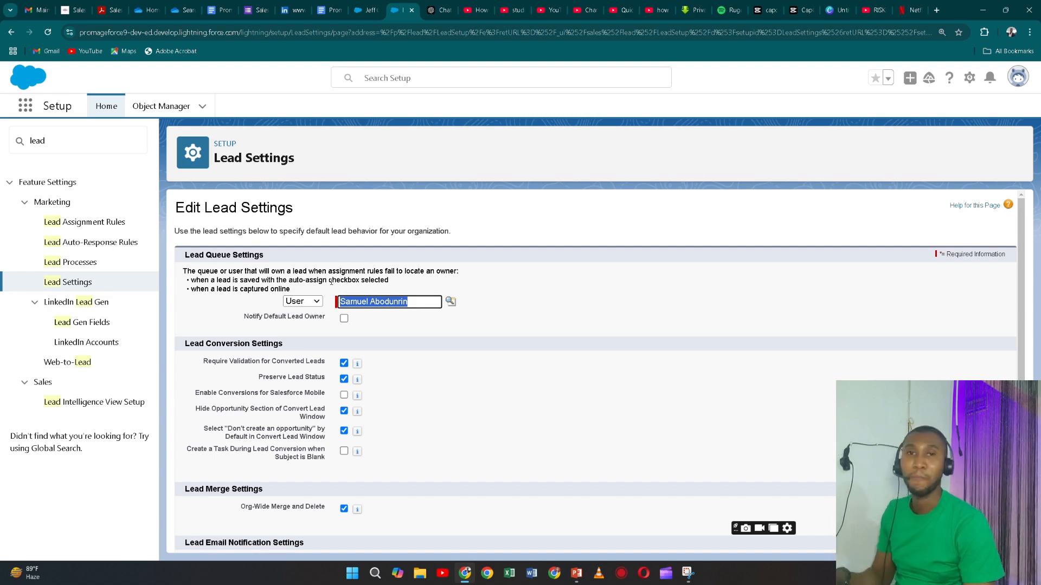
click(344, 414)
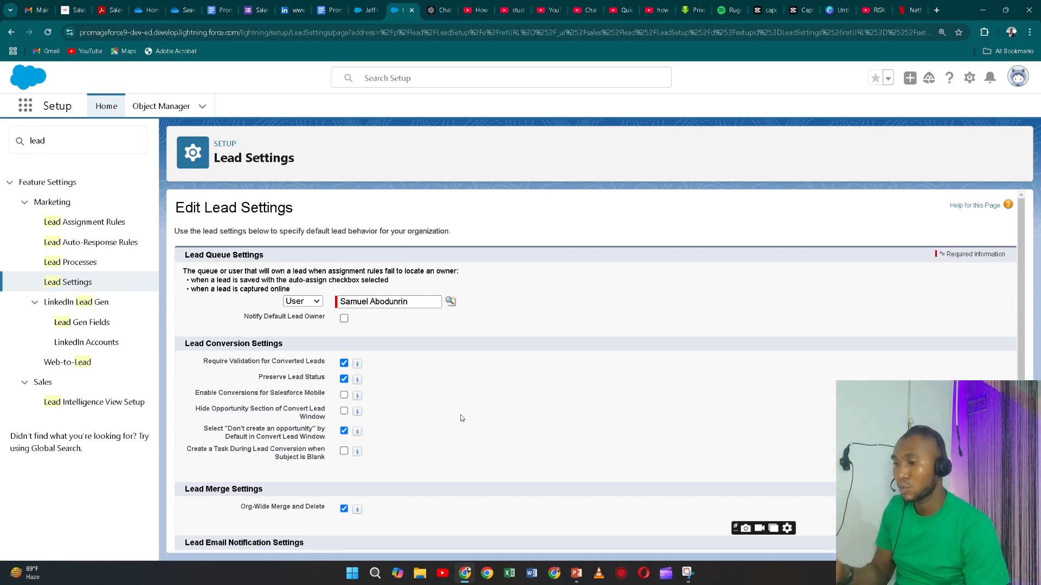
scroll(464, 418, down, 2)
click(441, 535)
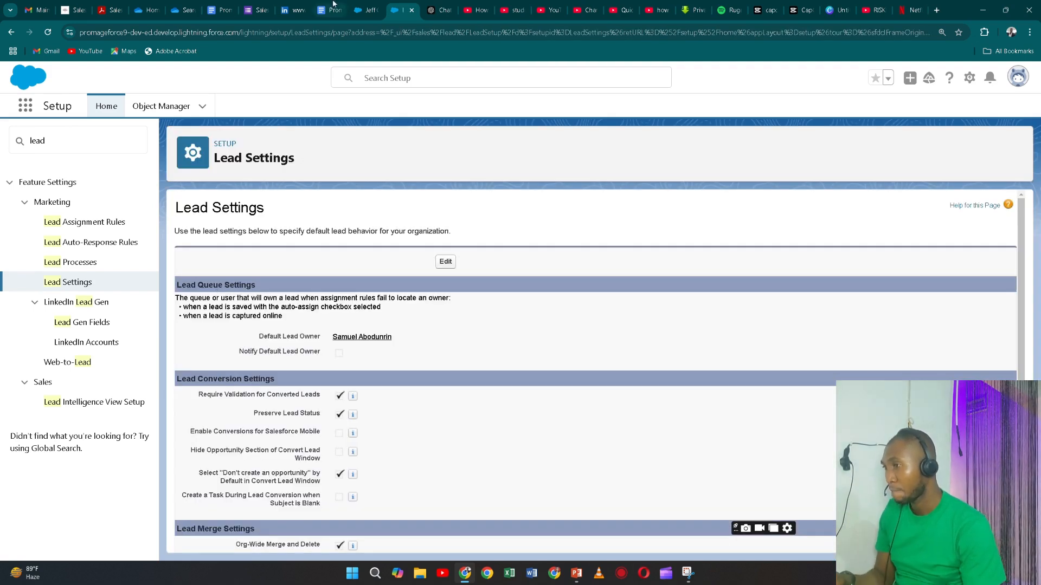
Back on the Jackson Controls lead, close the conversion window, reload the page, and reopen Convert Lead from the Converted stage
click(366, 16)
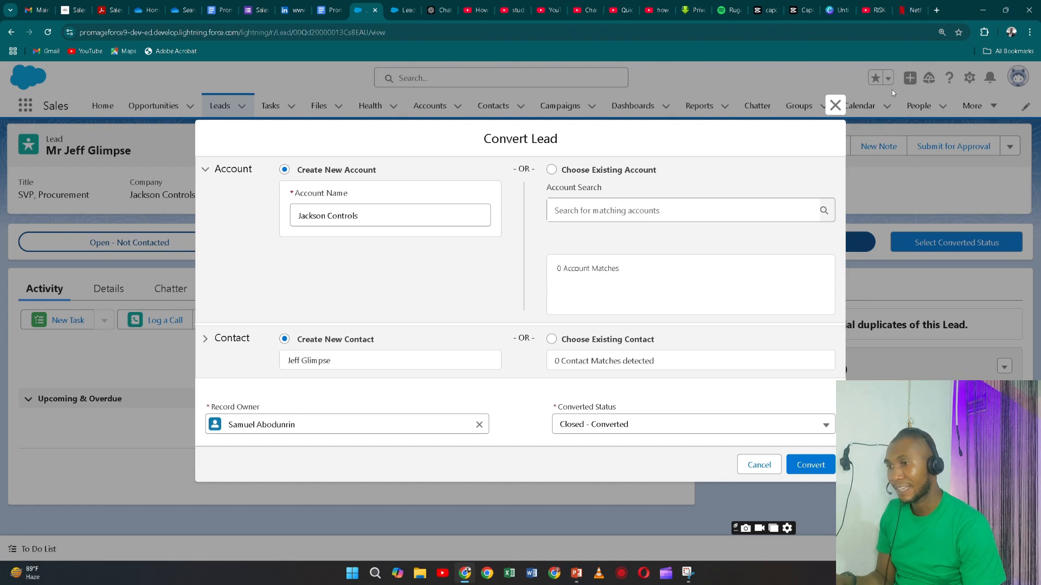
click(835, 105)
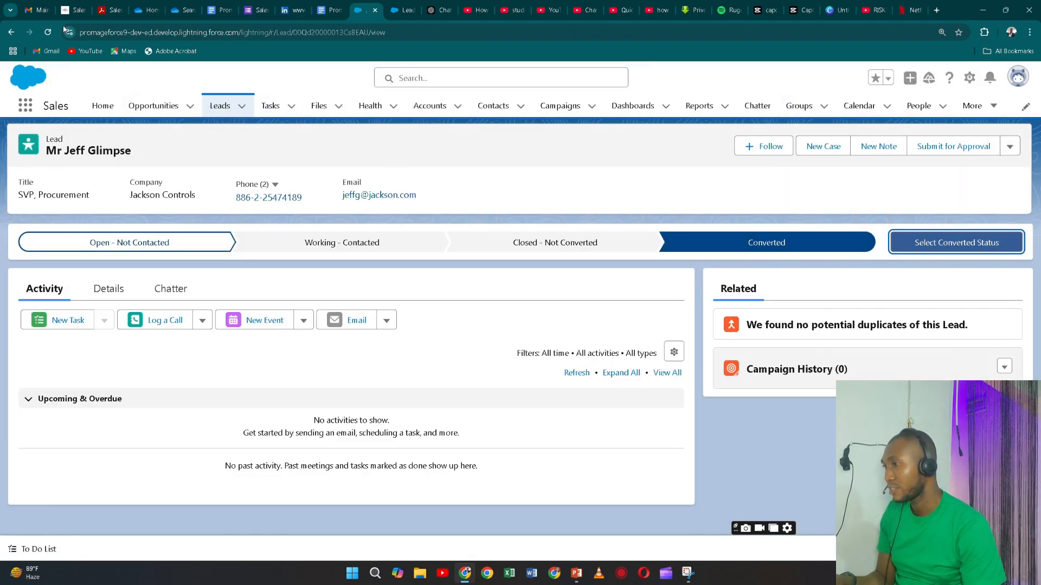
click(48, 32)
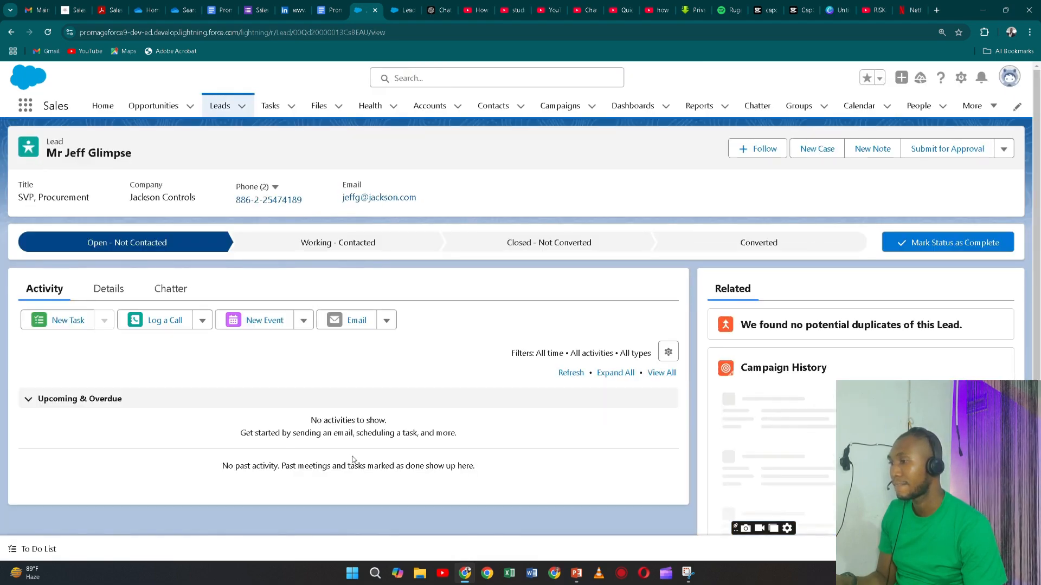
click(762, 244)
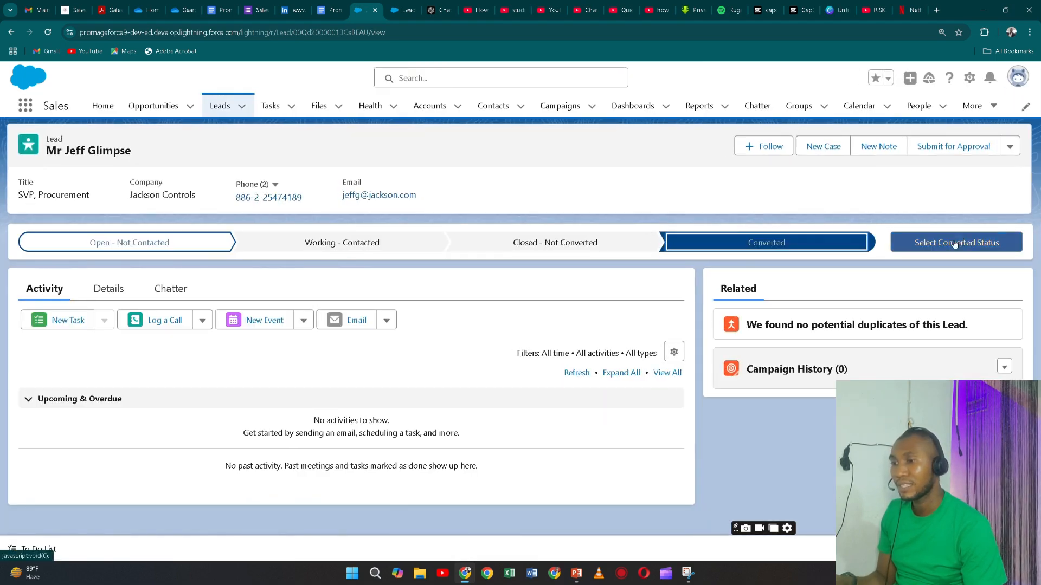
click(970, 245)
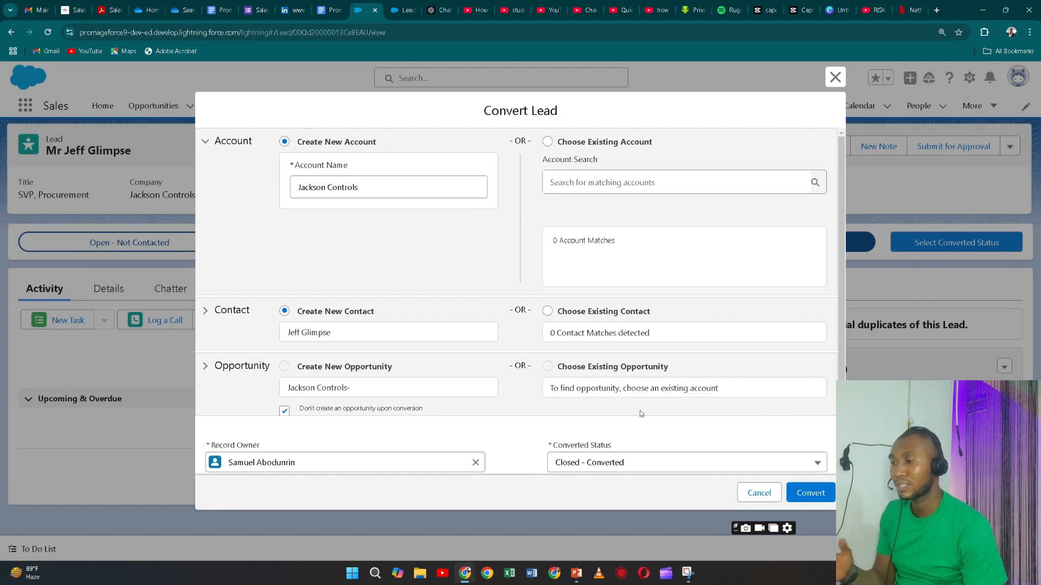
Try switching off "Don't create an opportunity upon conversion", switch it back on, and close the conversion window without converting
click(286, 412)
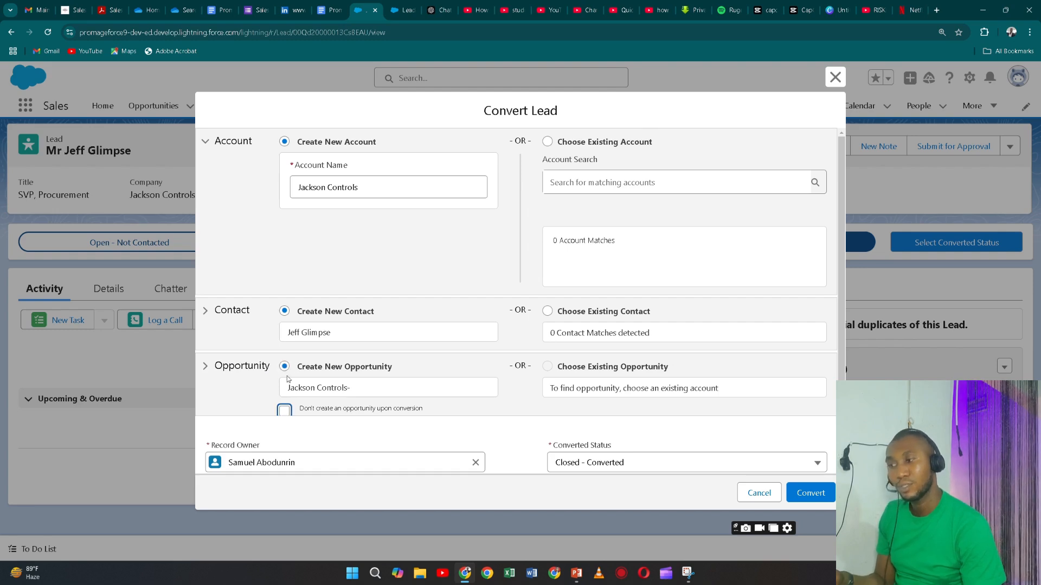
click(284, 412)
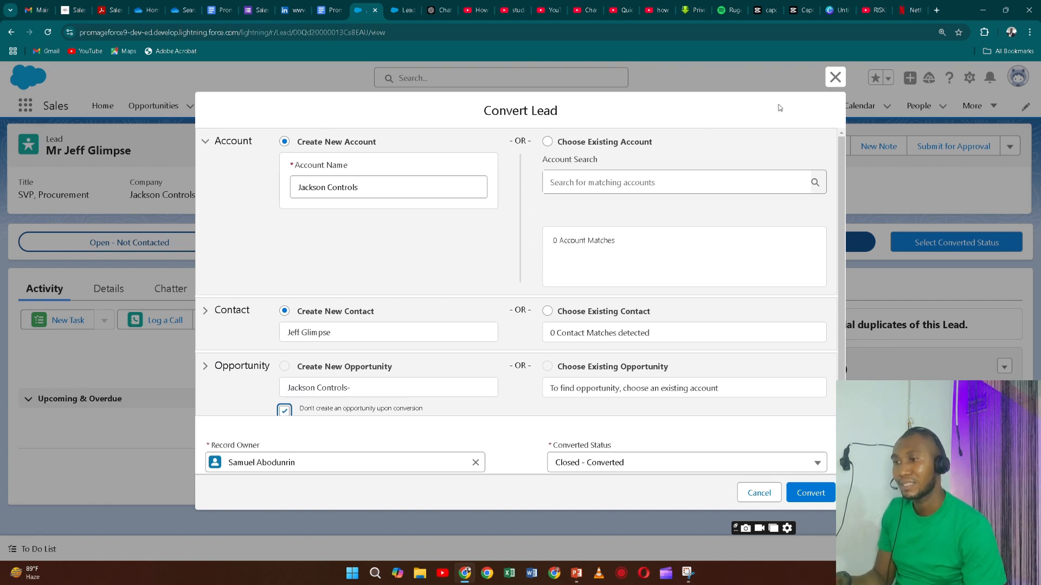
click(831, 83)
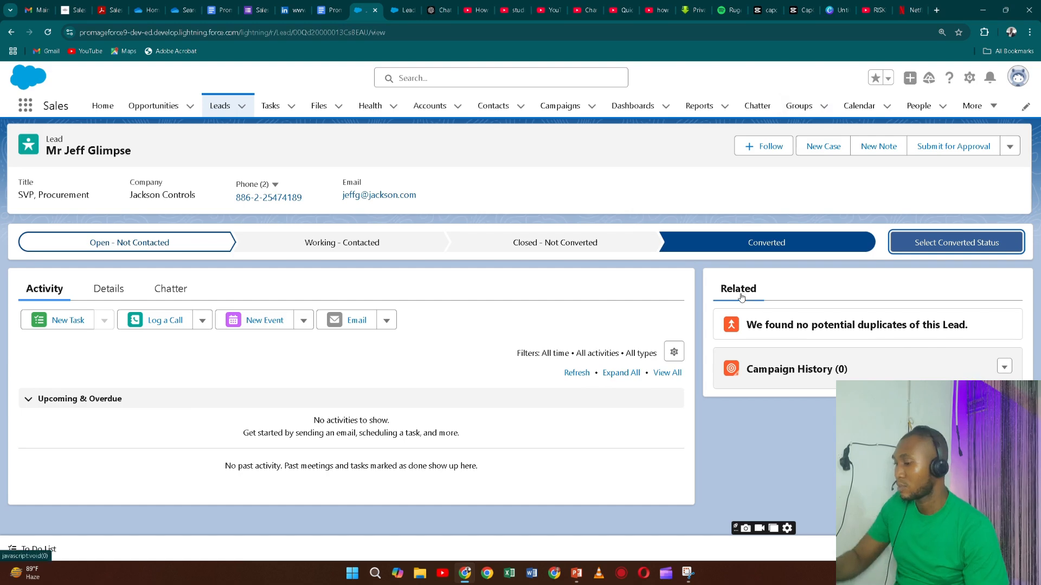
Switch to the PowerPoint presentation and review the Sales Cycle slide
key(alt+Tab)
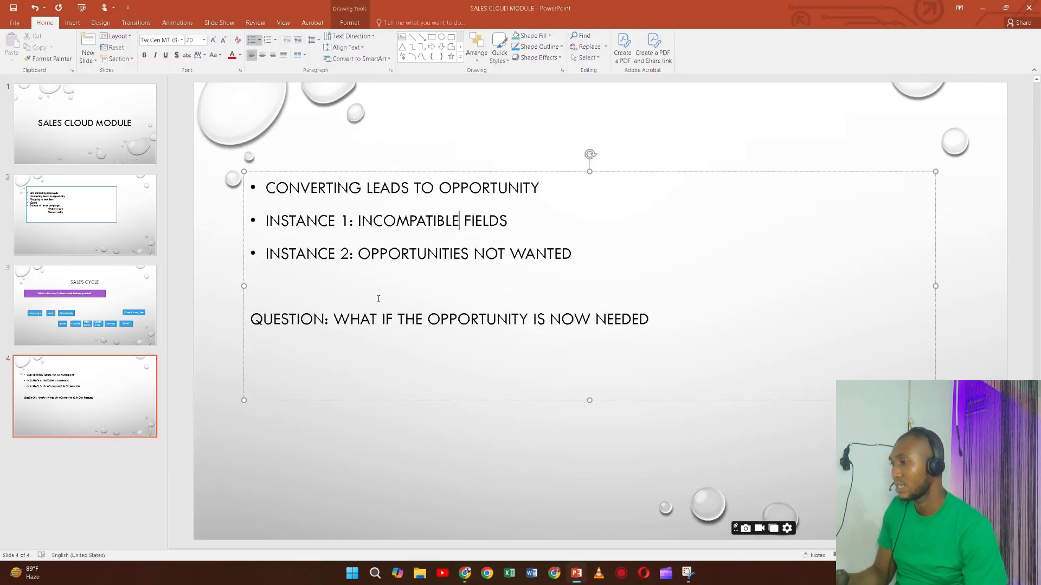
click(147, 287)
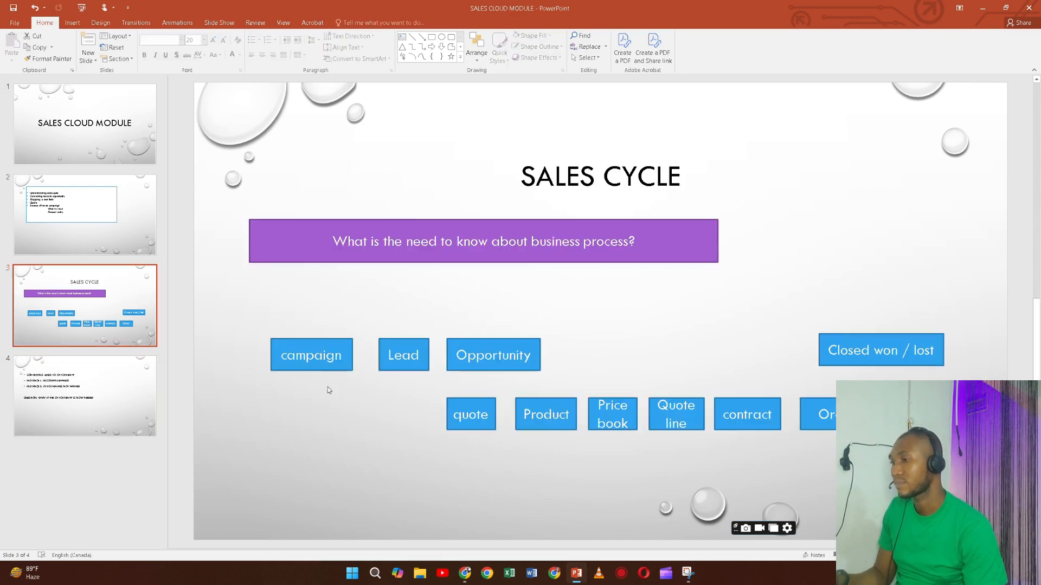
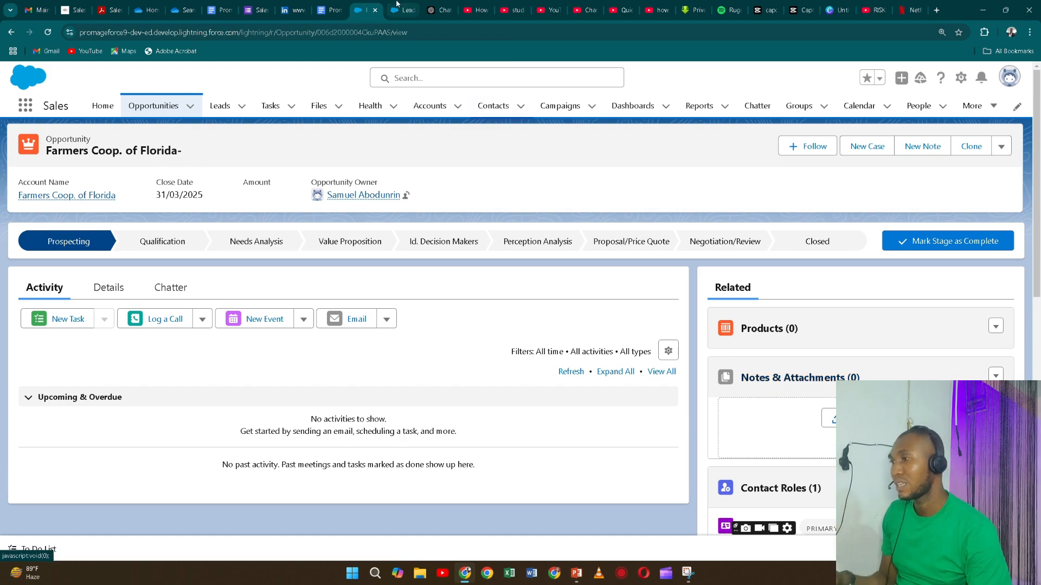
Switch to the Salesforce Setup page, clear the "lead" search, and open Object Manager
click(404, 10)
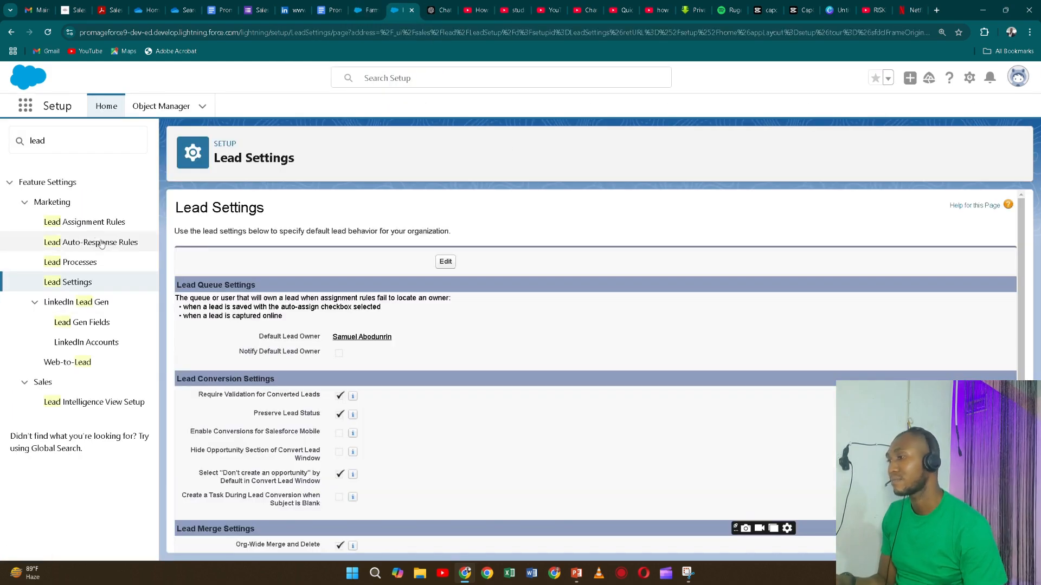
click(93, 140)
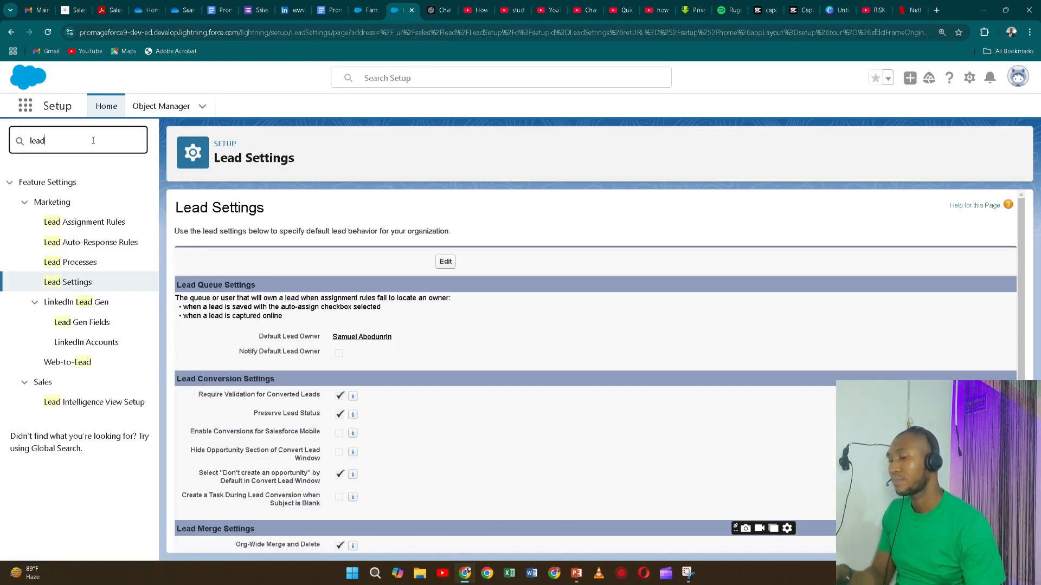
key(BackSpace)
key(BackSpace)
key(BackSpace)
key(BackSpace)
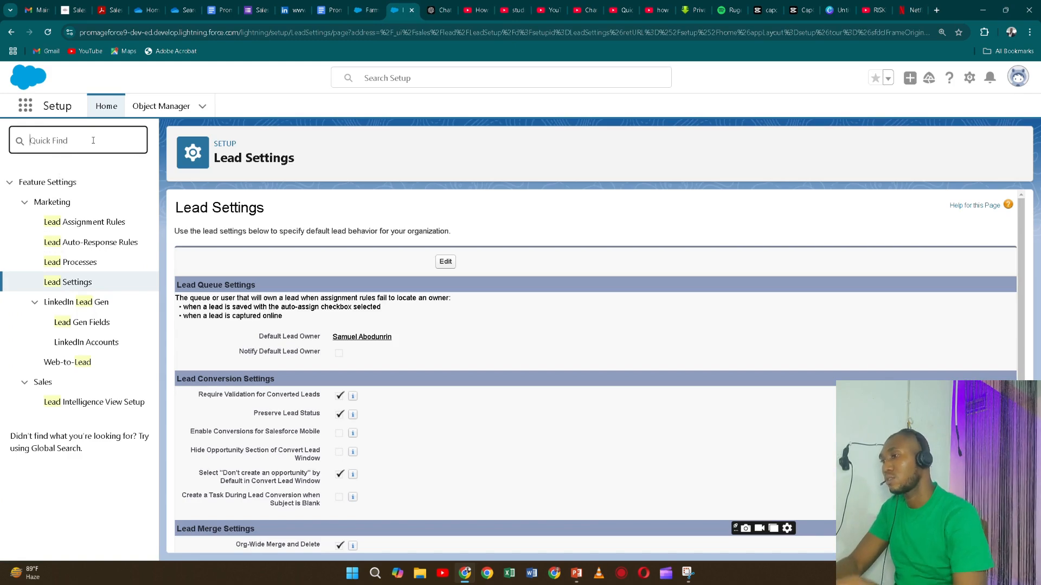
click(154, 106)
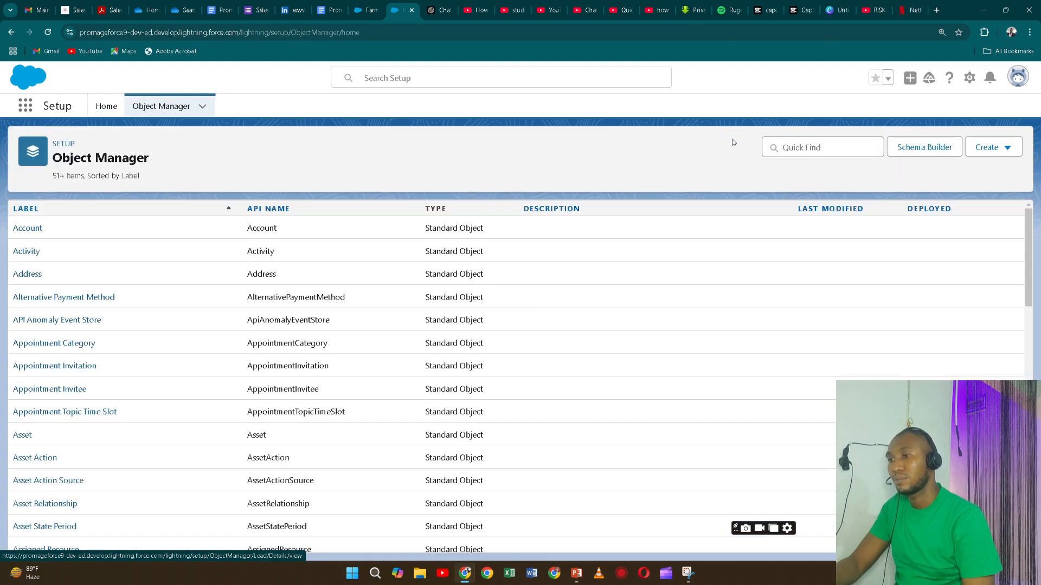
Search the objects for "opp", open Opportunity, and open its Opportunity Layout page layout for editing
click(784, 146)
text(o)
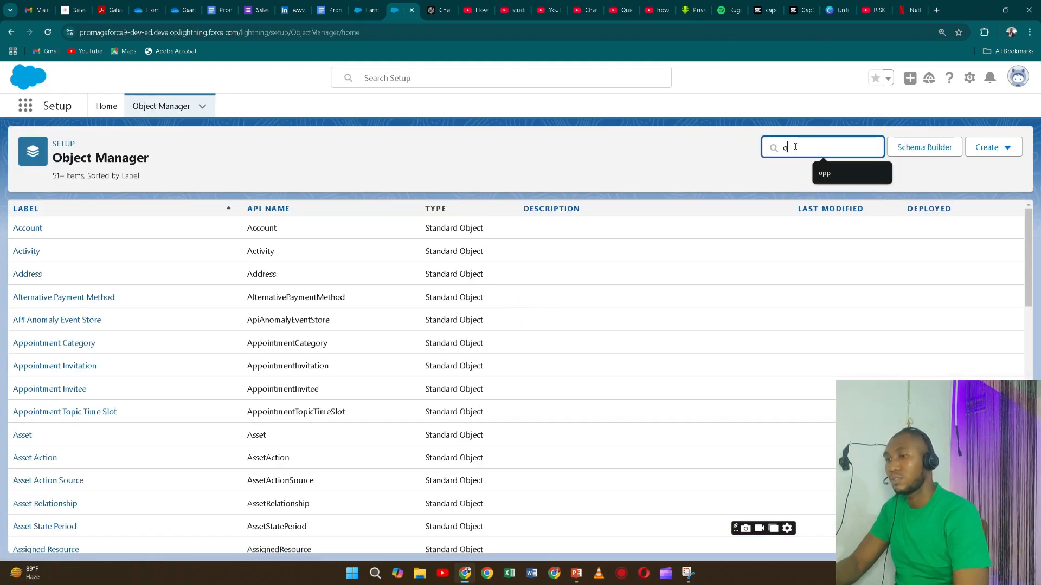
text(pp)
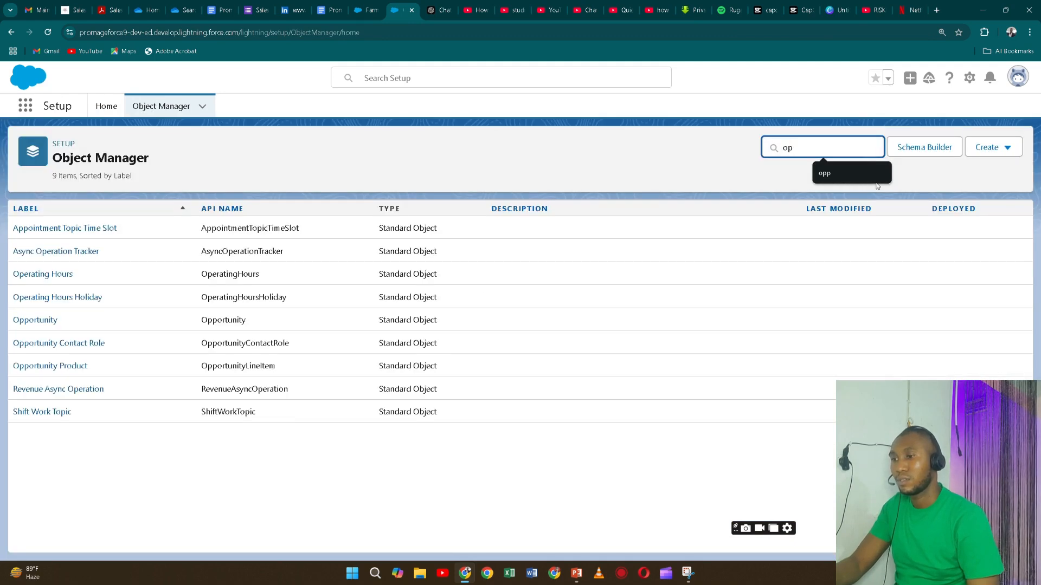
click(848, 180)
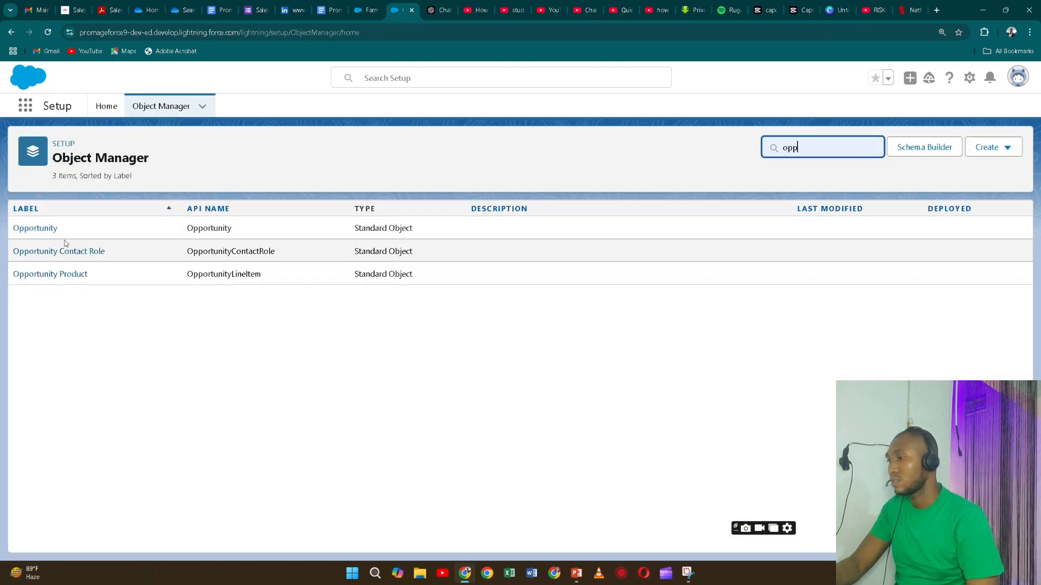
click(36, 228)
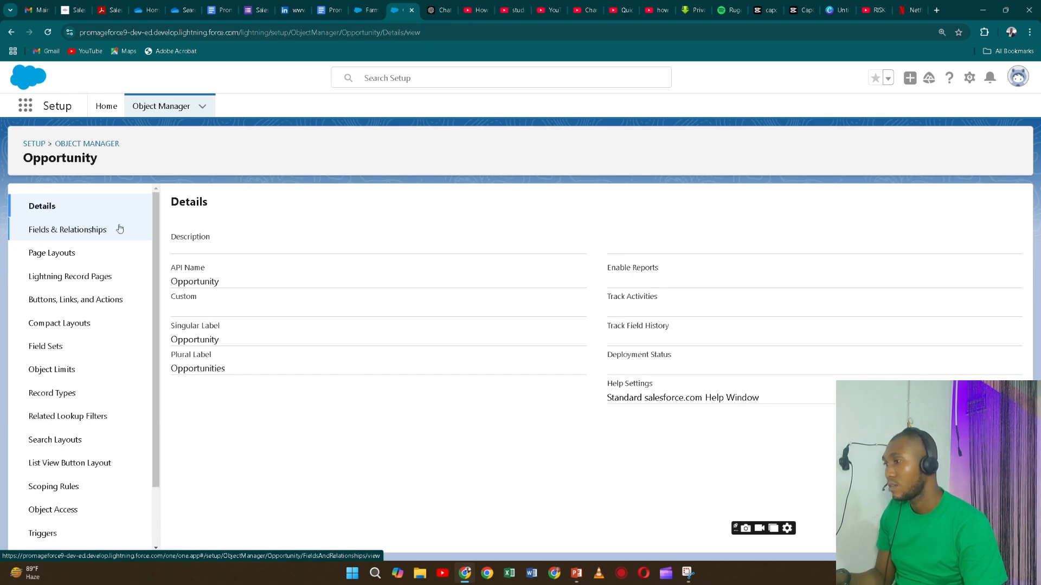
click(60, 251)
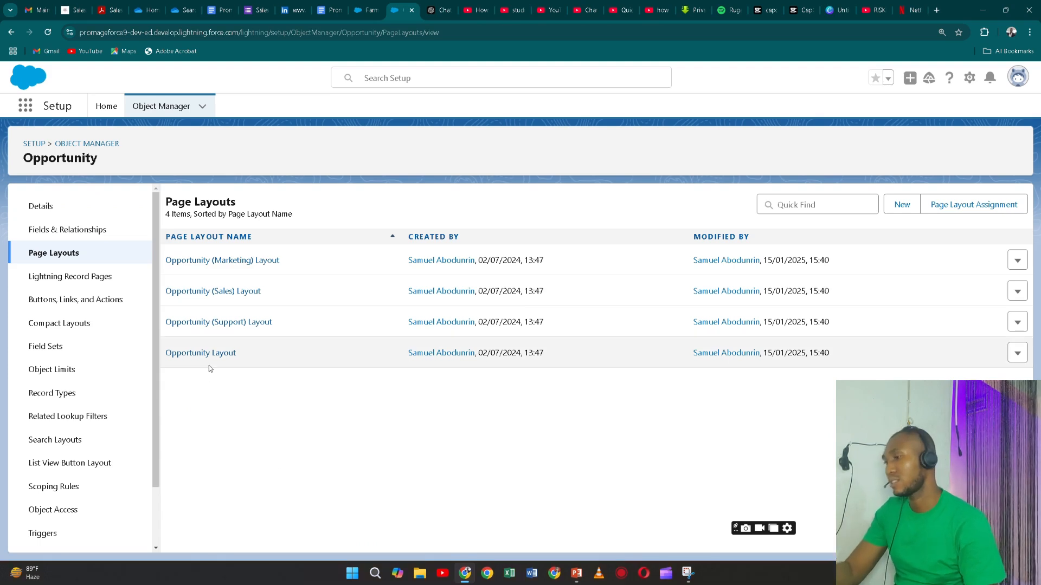
click(211, 358)
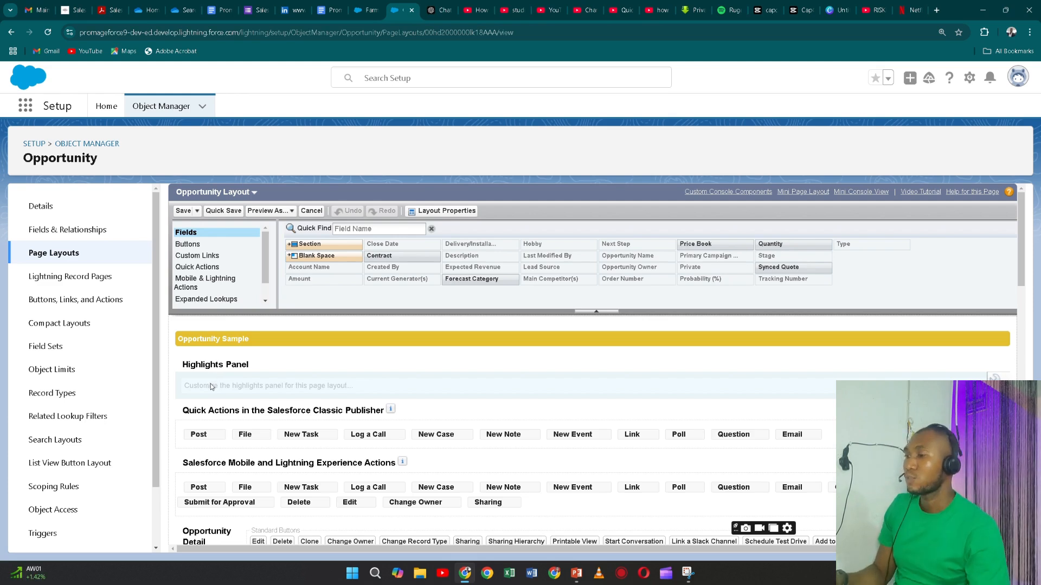
Add the Quotes related list to the Opportunity layout's Related Lists section, directly below Competitors
scroll(198, 274, down, 1)
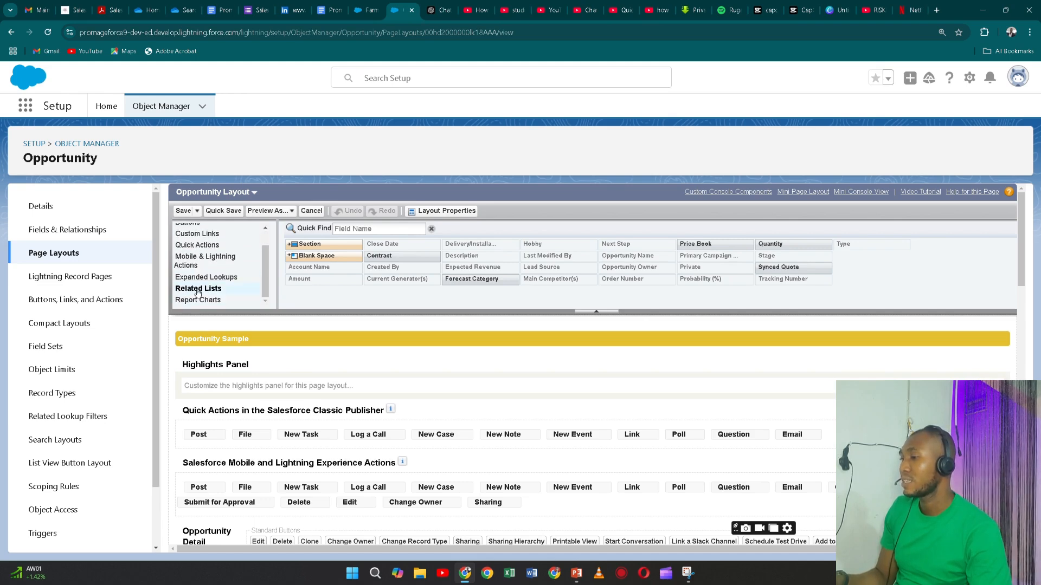
click(196, 289)
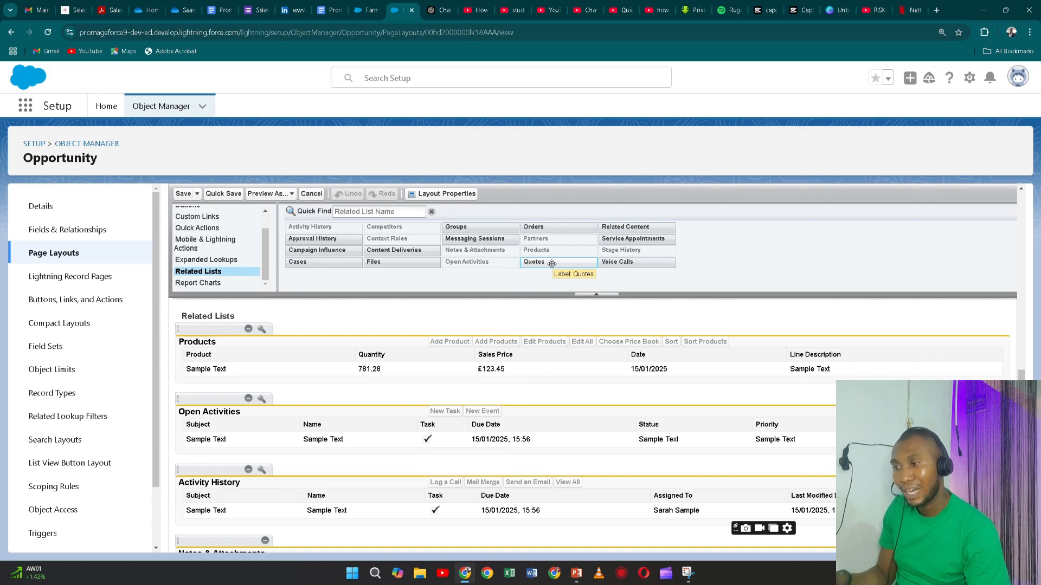
drag(552, 264, 558, 405)
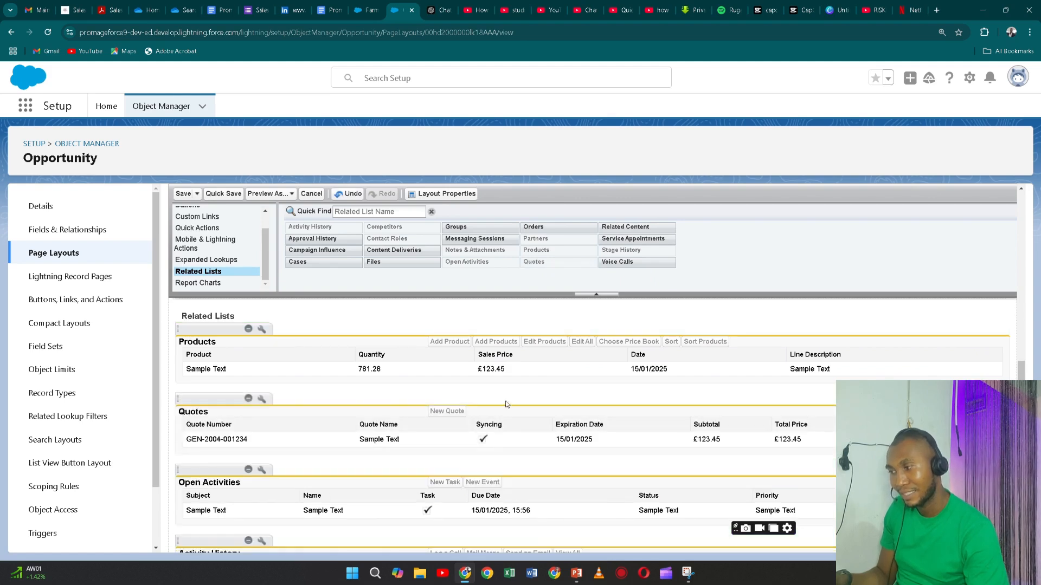
drag(189, 403, 515, 262)
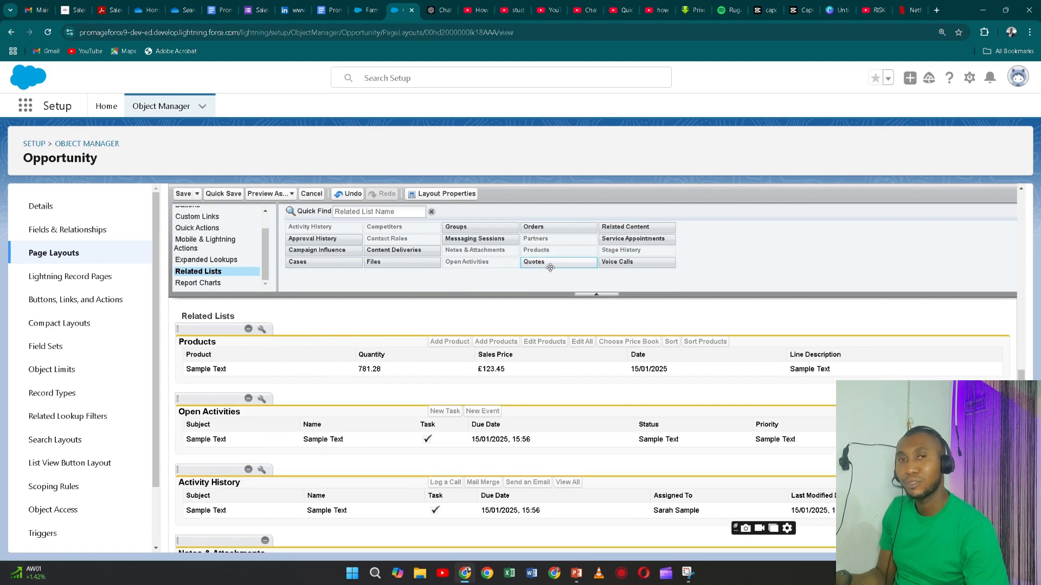
drag(543, 262, 441, 479)
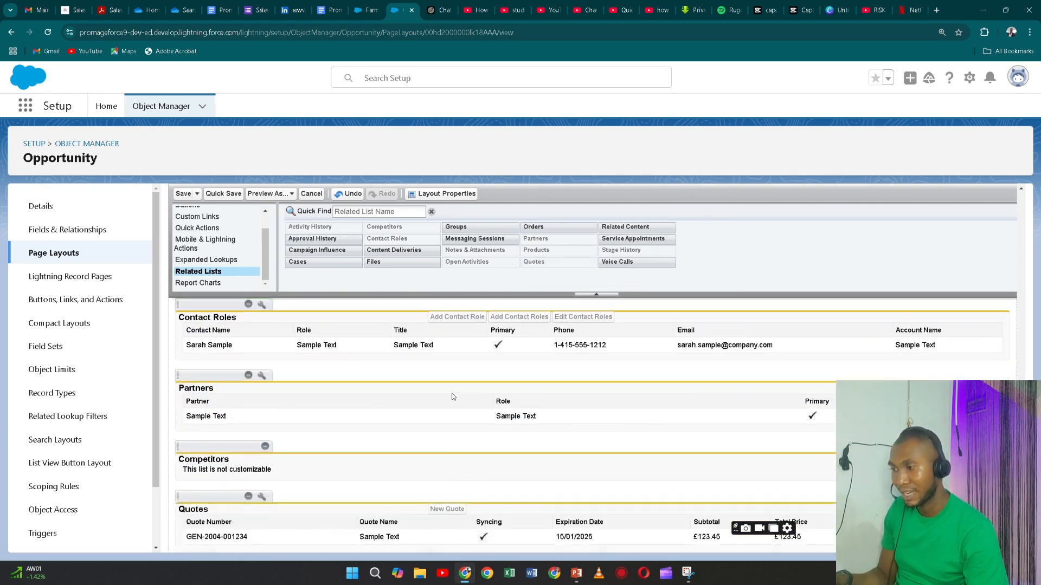
Move the Quotes related list up so it sits between Products and Open Activities
scroll(452, 392, up, 12)
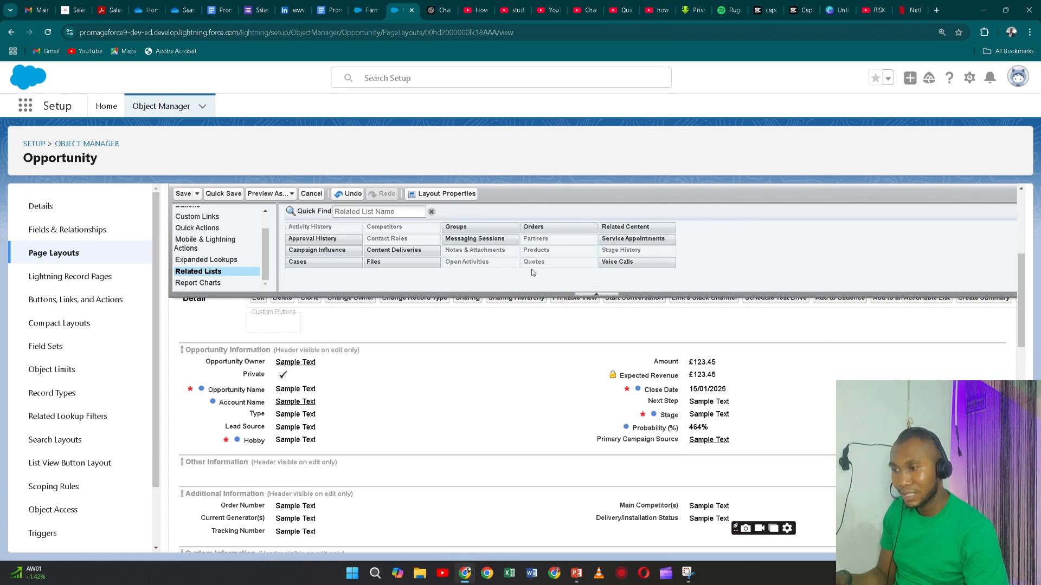
scroll(536, 269, up, 3)
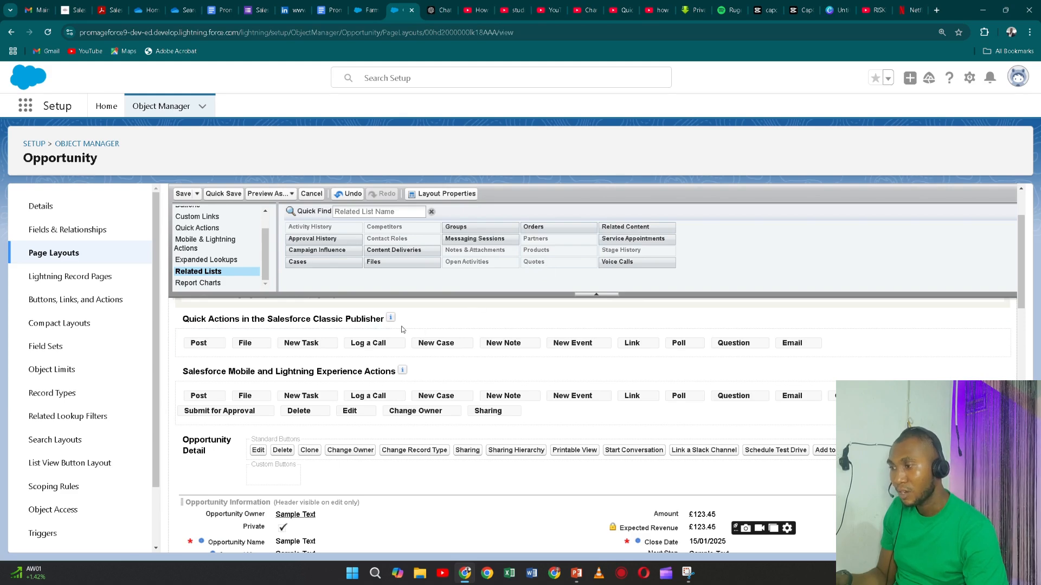
scroll(402, 329, down, 12)
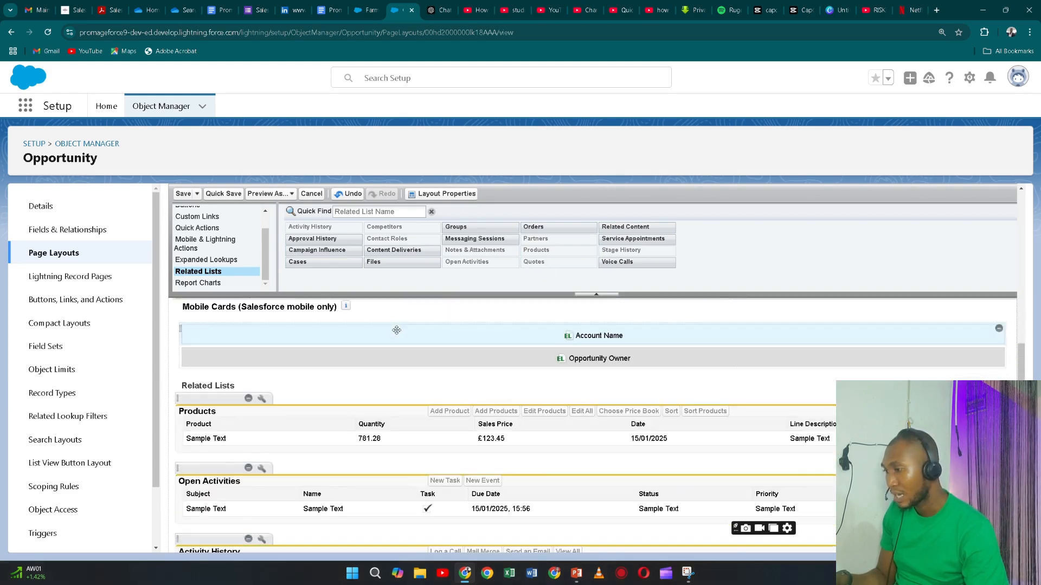
scroll(397, 330, down, 10)
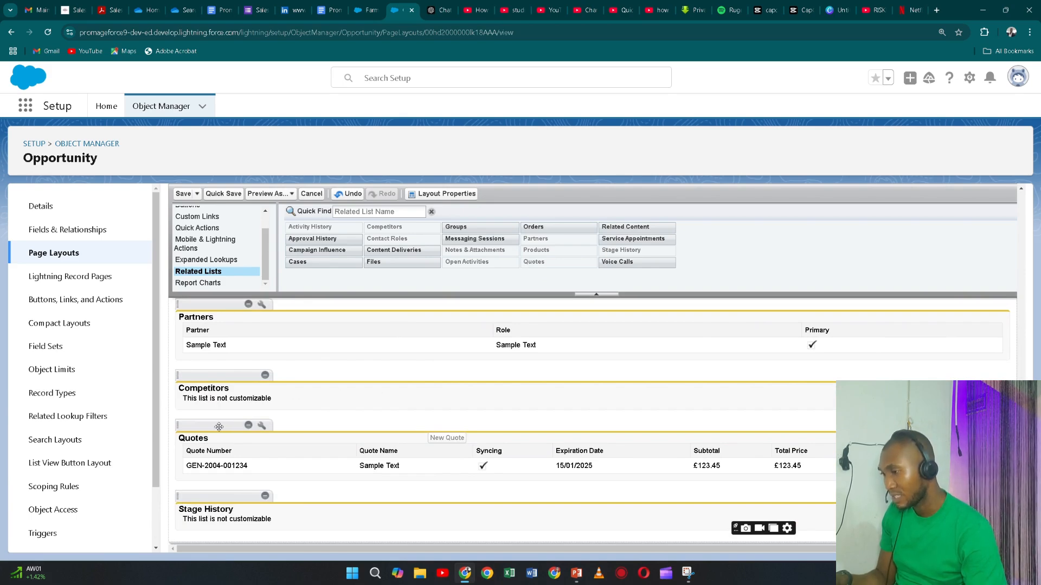
drag(219, 427, 207, 330)
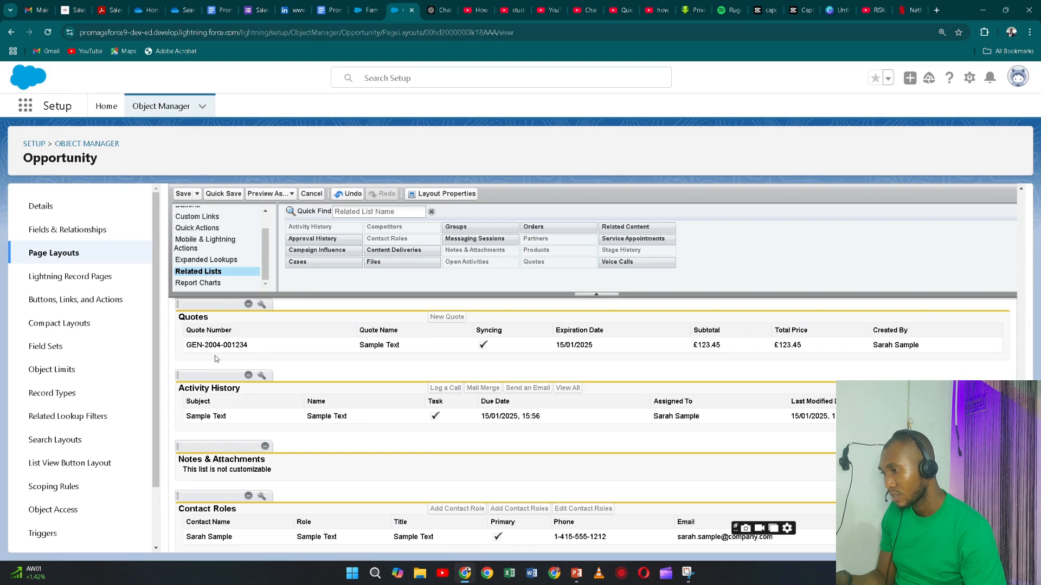
scroll(215, 357, up, 3)
scroll(215, 358, down, 4)
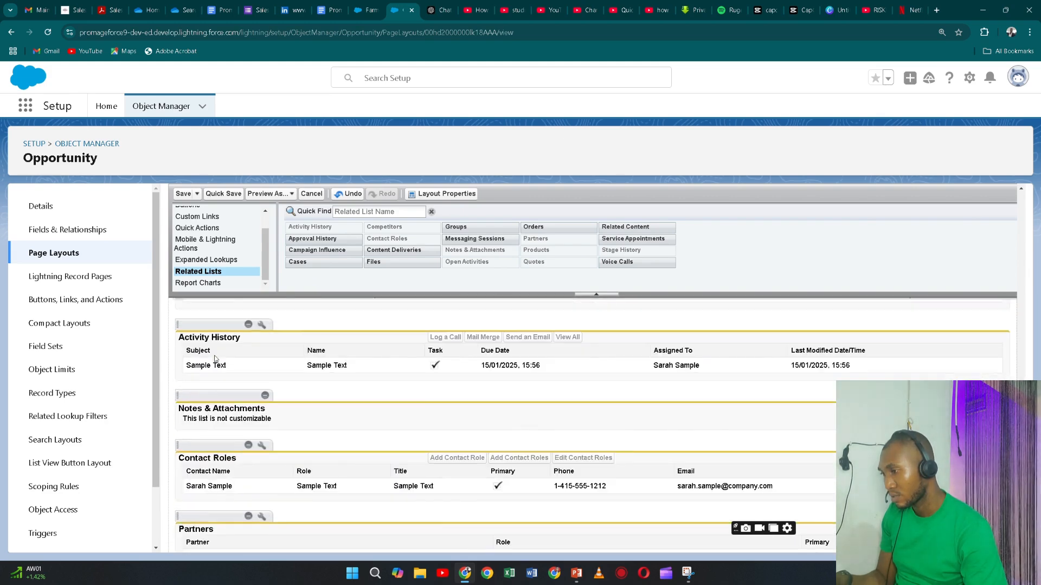
scroll(216, 359, down, 1)
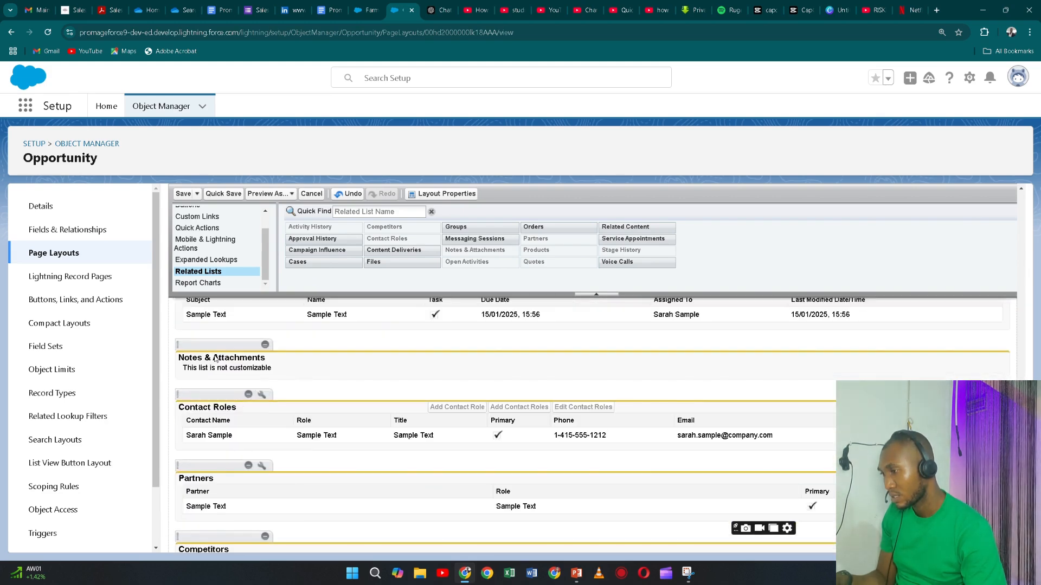
scroll(215, 359, up, 3)
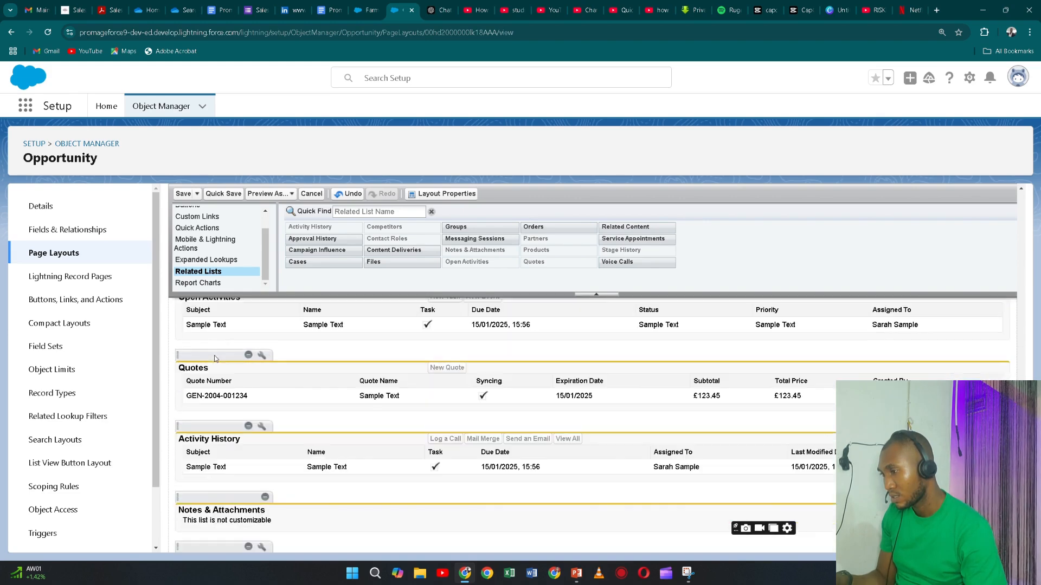
scroll(215, 357, up, 2)
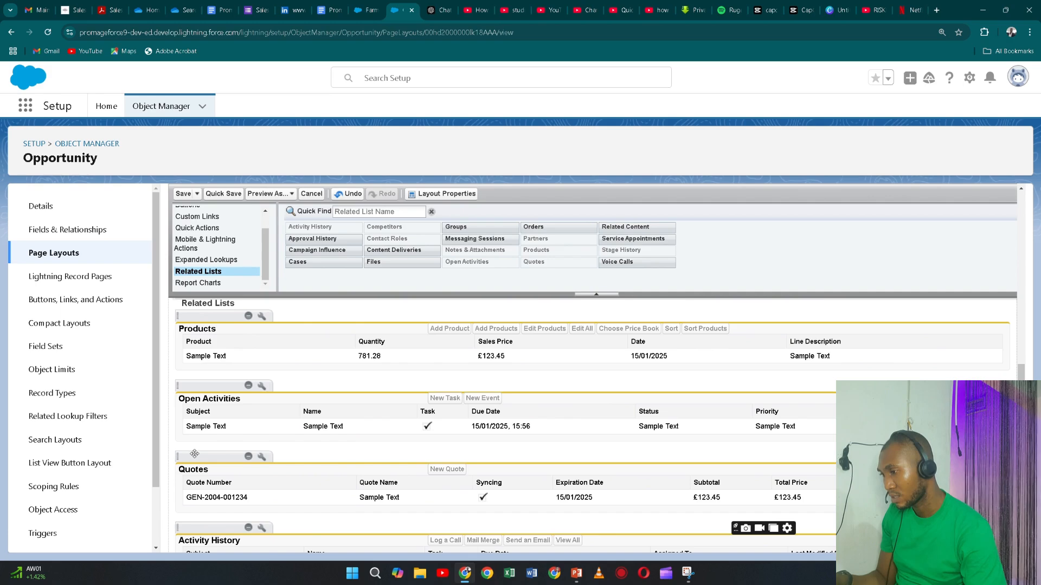
drag(199, 456, 233, 456)
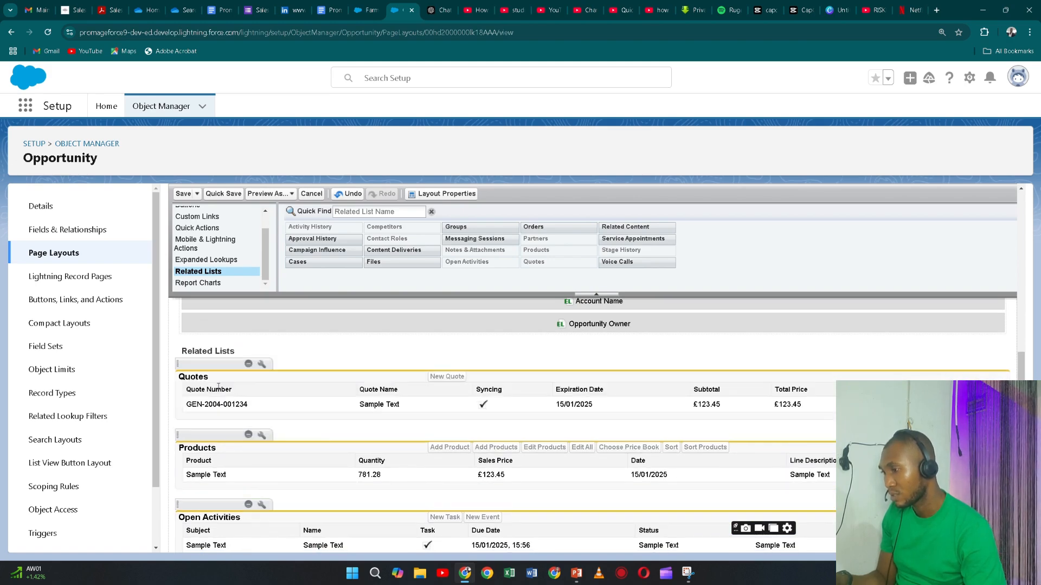
drag(216, 365, 216, 472)
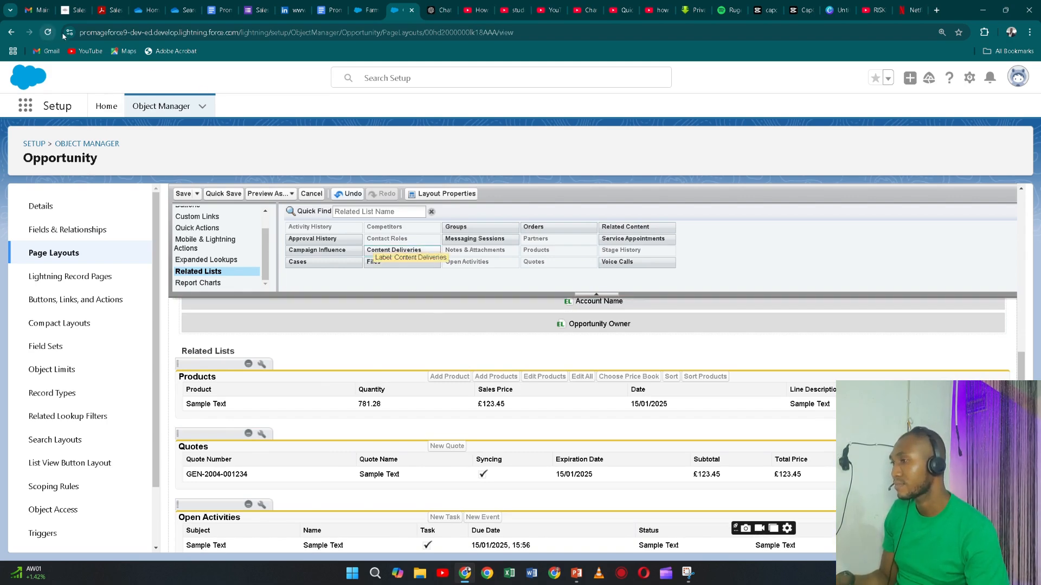
Save the layout, overwriting users' related list customizations, and reload the Farmers Coop. of Florida- opportunity record
click(184, 194)
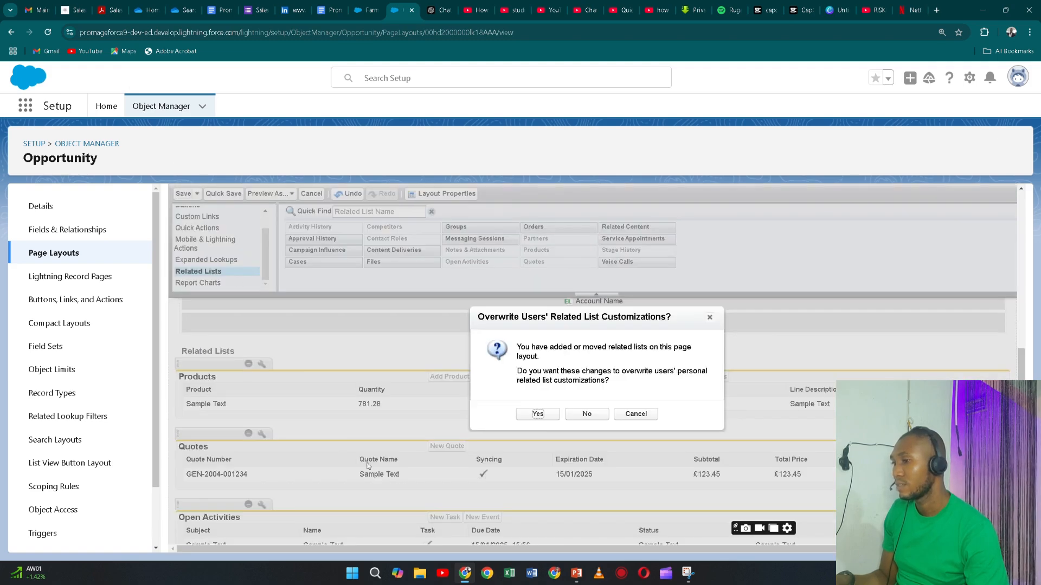
click(547, 419)
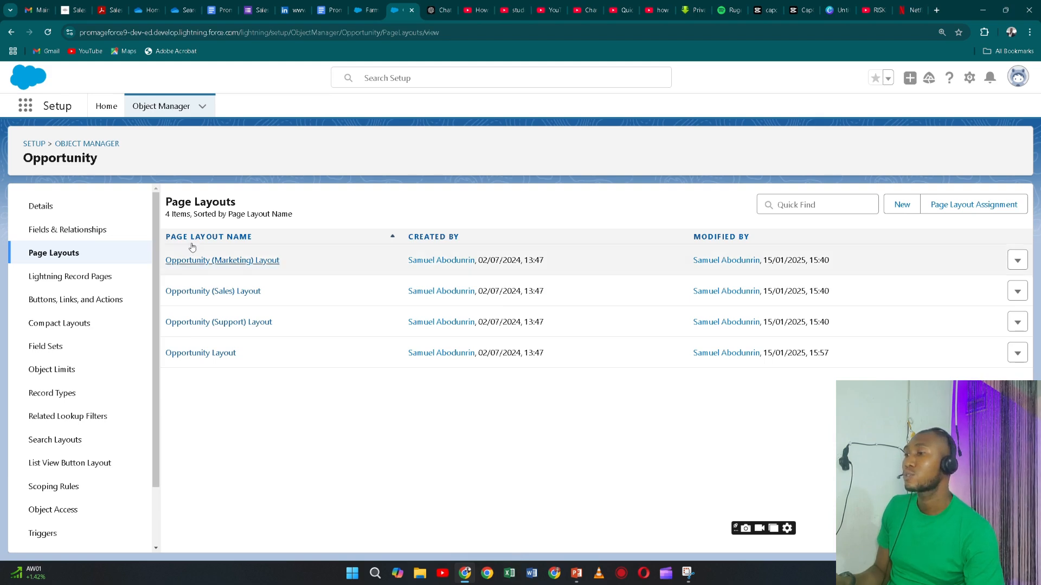
click(366, 10)
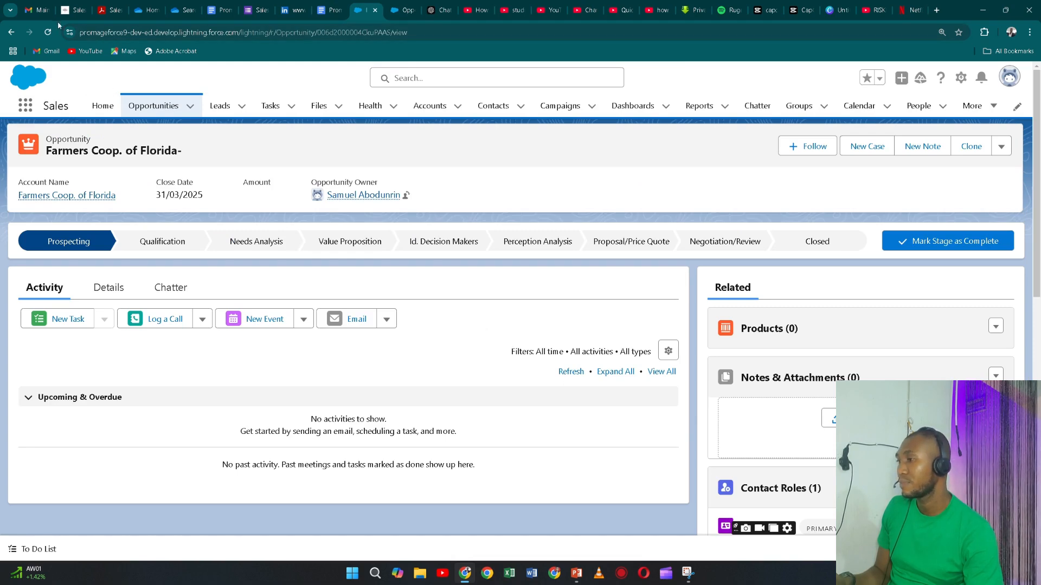
click(48, 38)
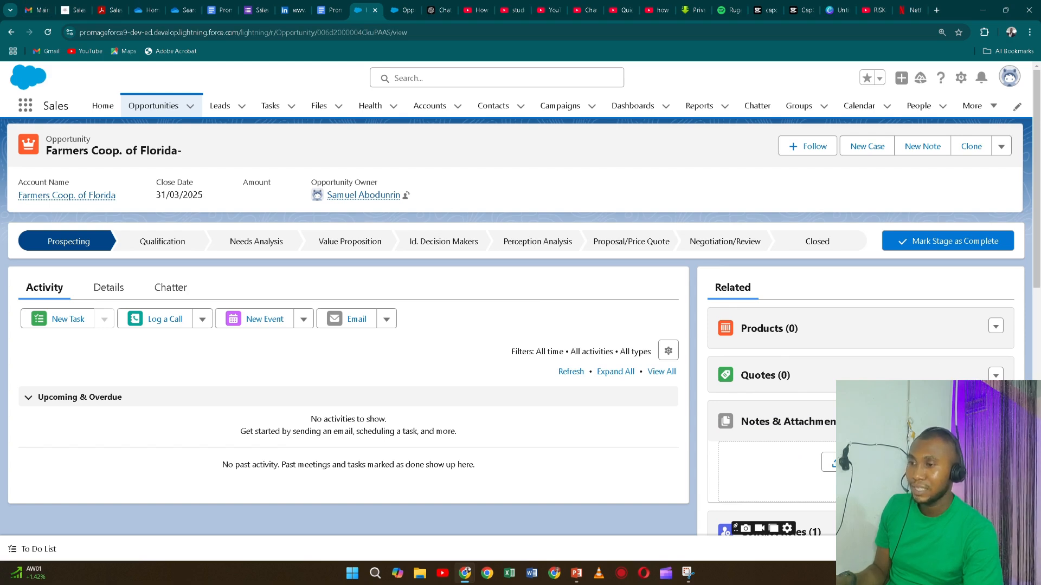
click(1001, 148)
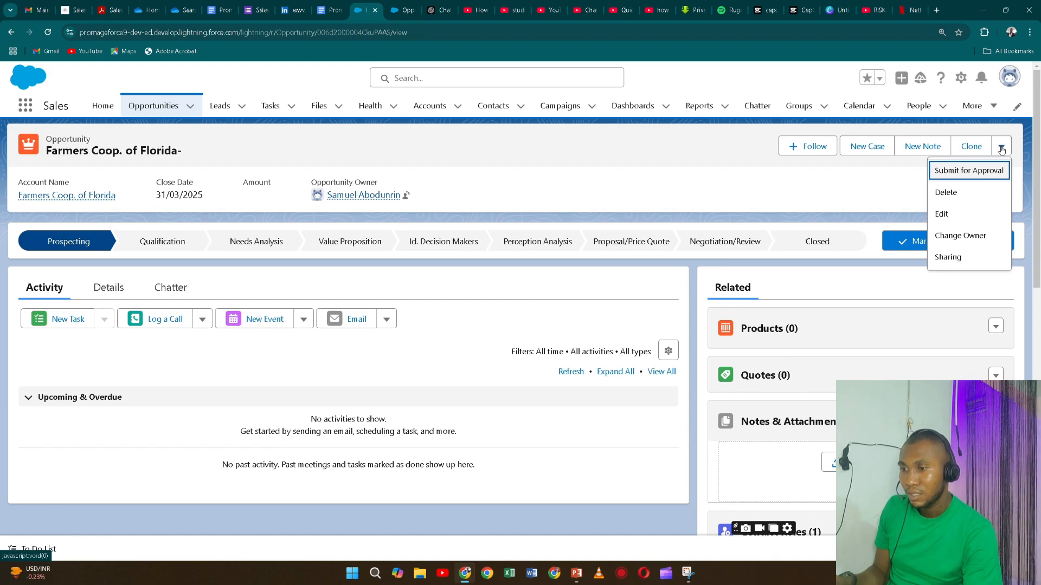
click(1001, 148)
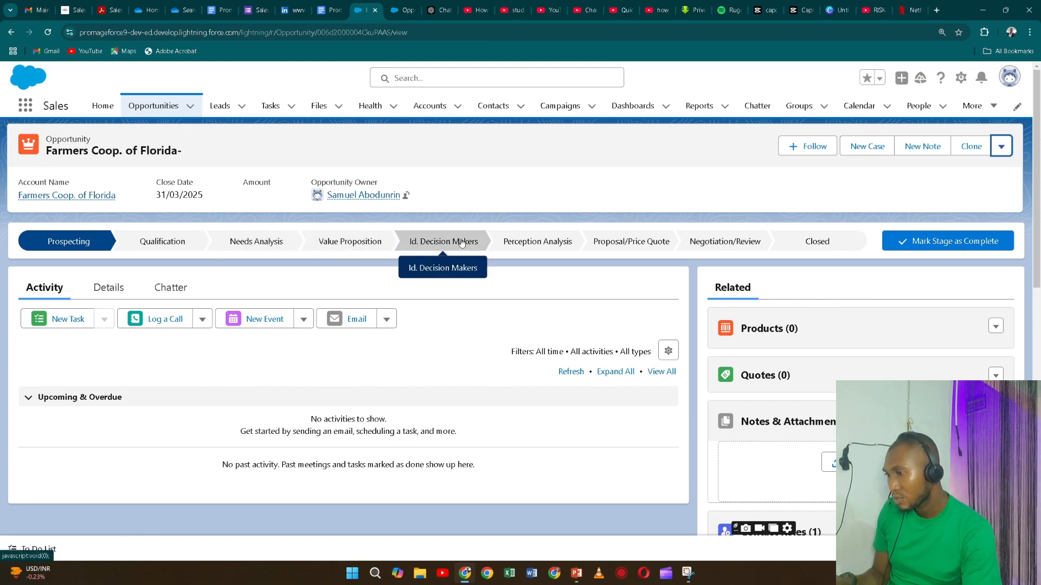
click(370, 239)
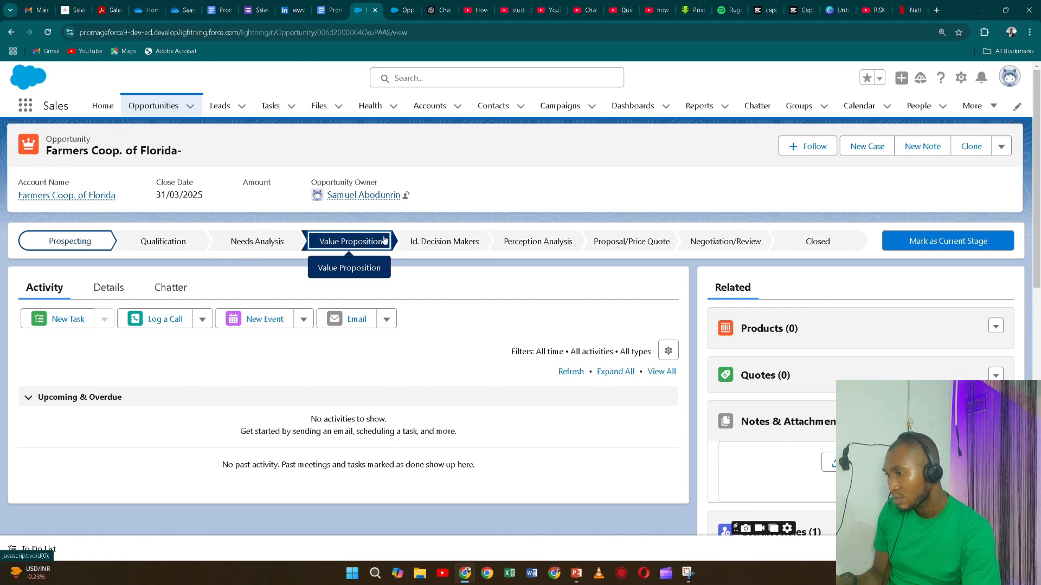
click(444, 249)
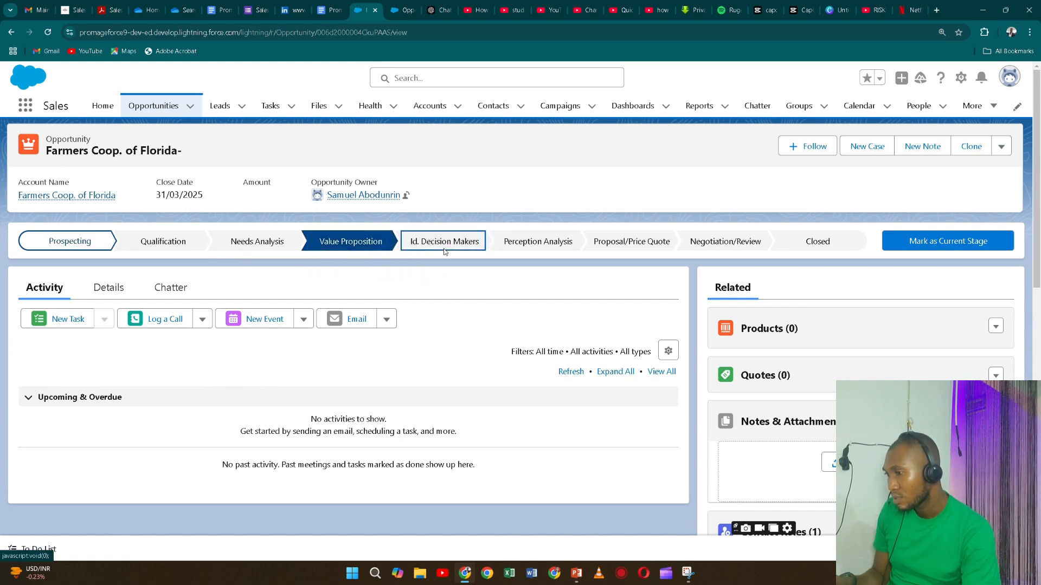
click(386, 252)
click(386, 321)
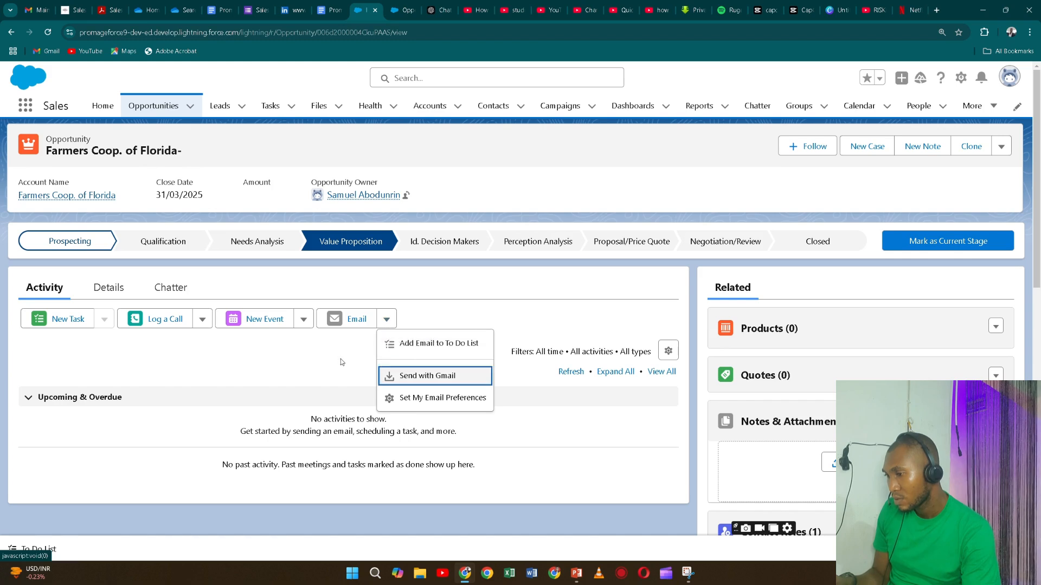
click(365, 378)
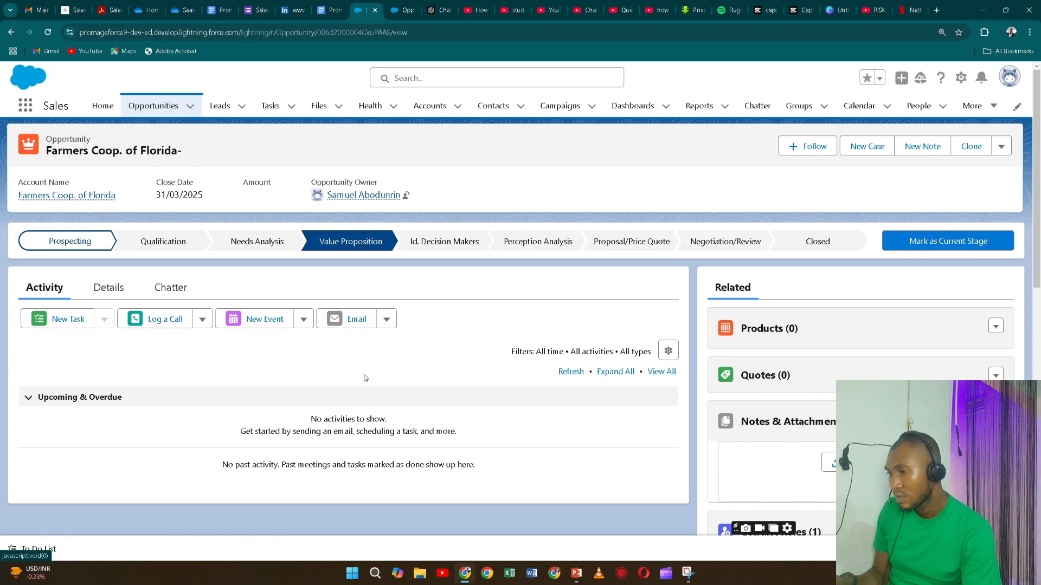
Open the opportunity's Quotes related list and start a new quote
click(764, 376)
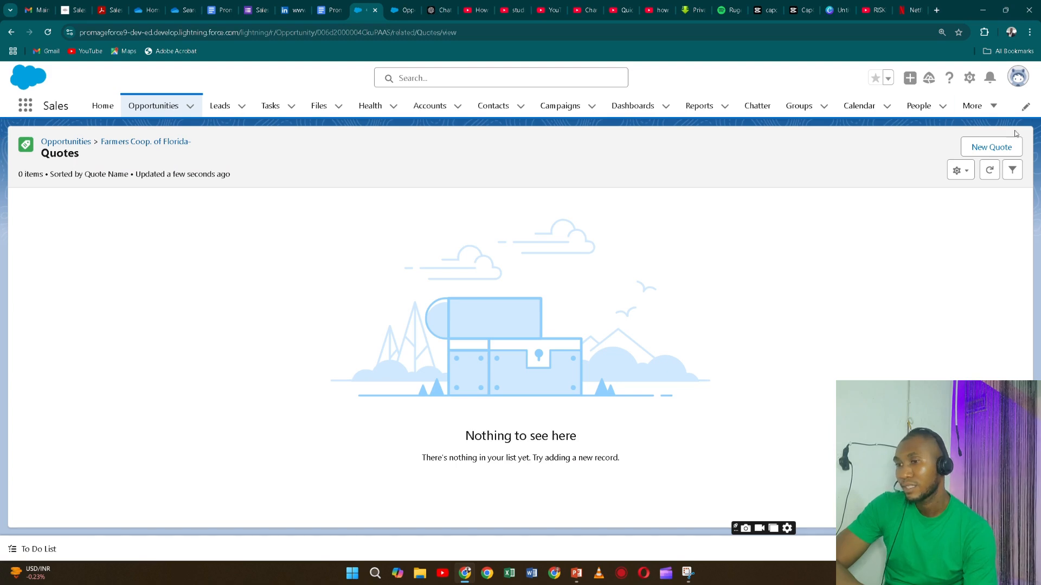
click(967, 172)
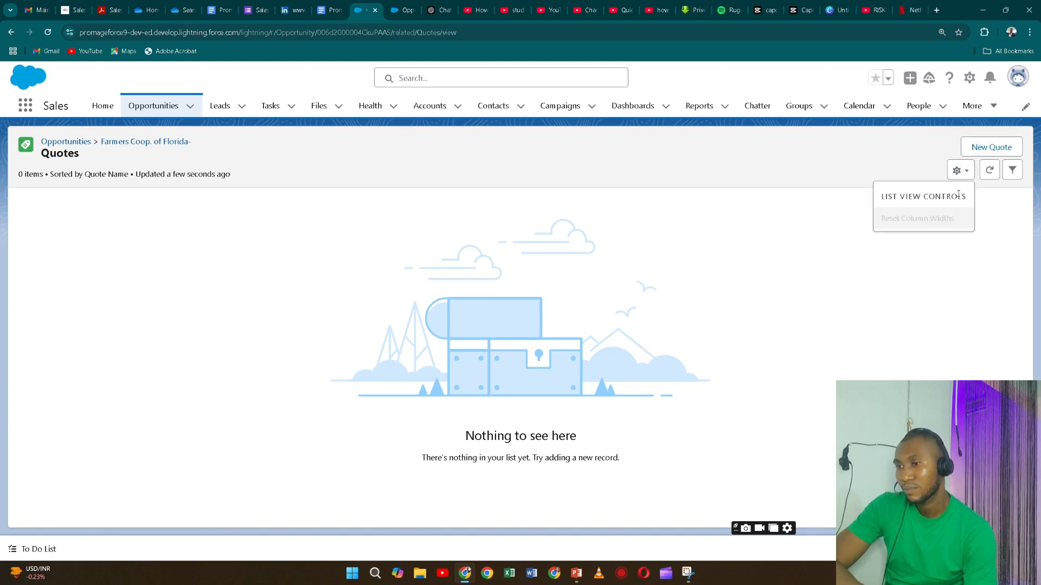
click(967, 176)
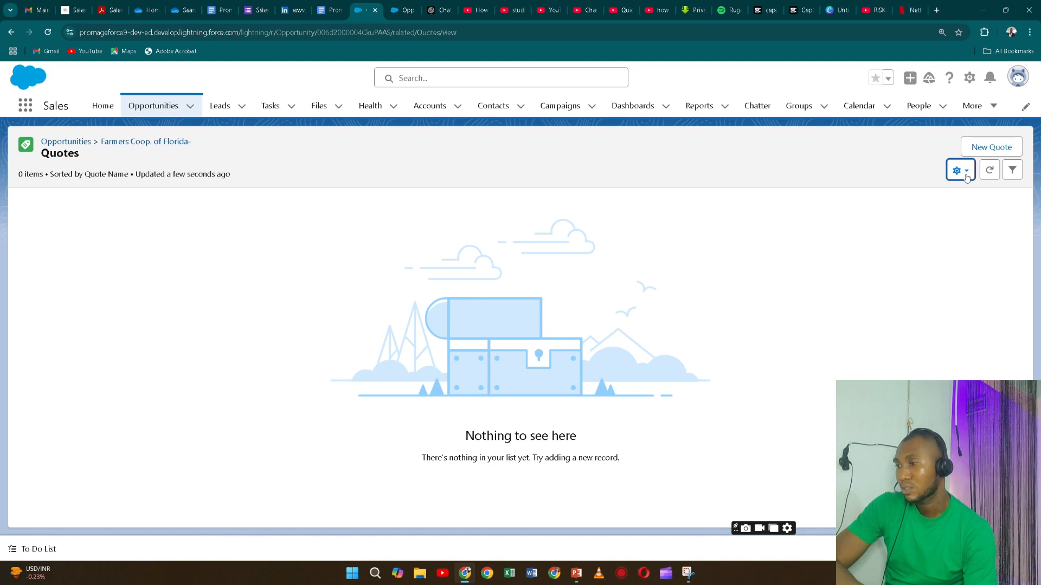
click(991, 154)
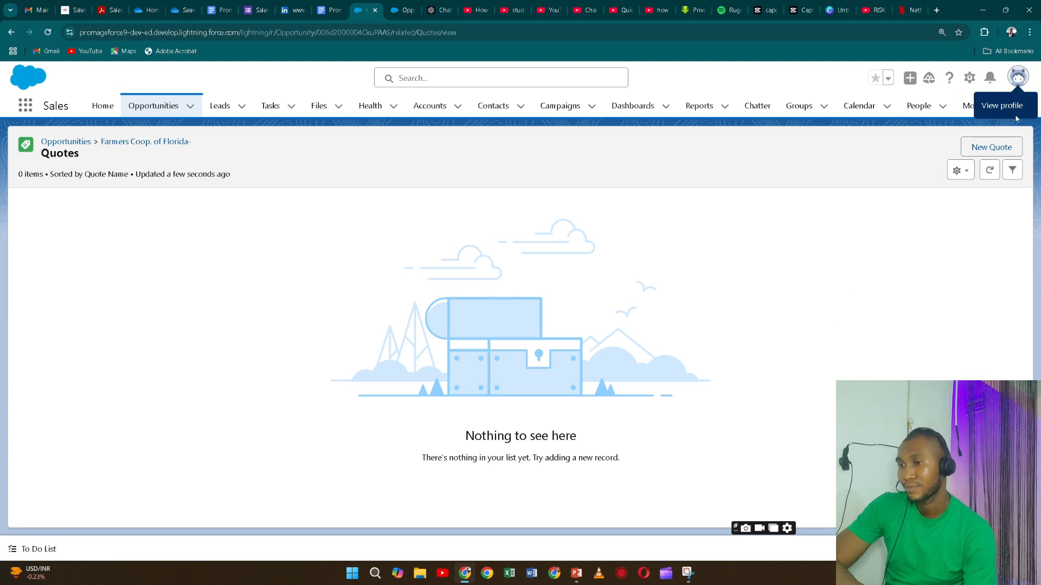
click(991, 149)
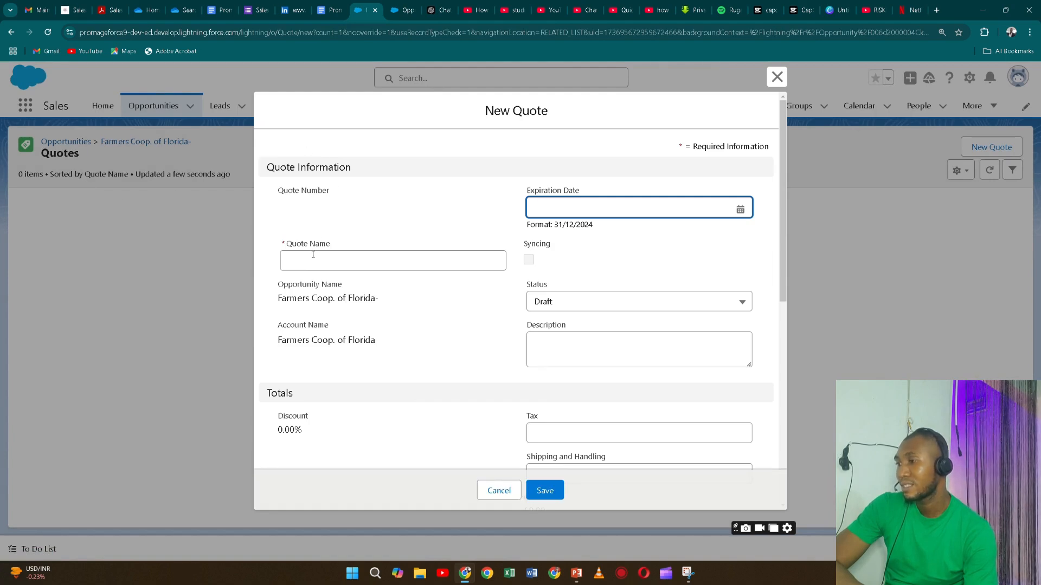
Name the new quote "szghhbzh" and set its expiration date to 23/01/2025
click(313, 254)
text(ghhbzh)
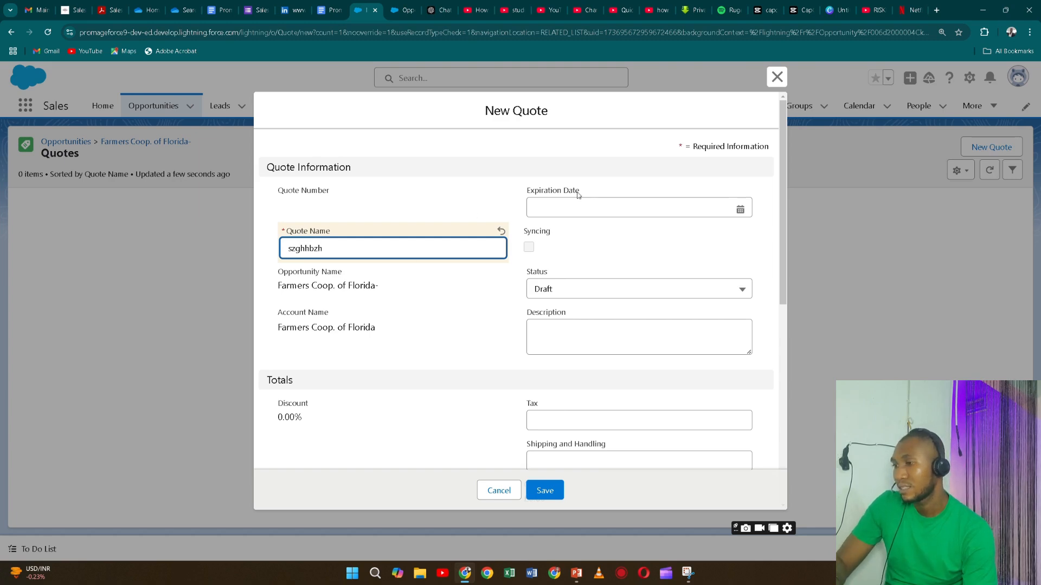
click(538, 207)
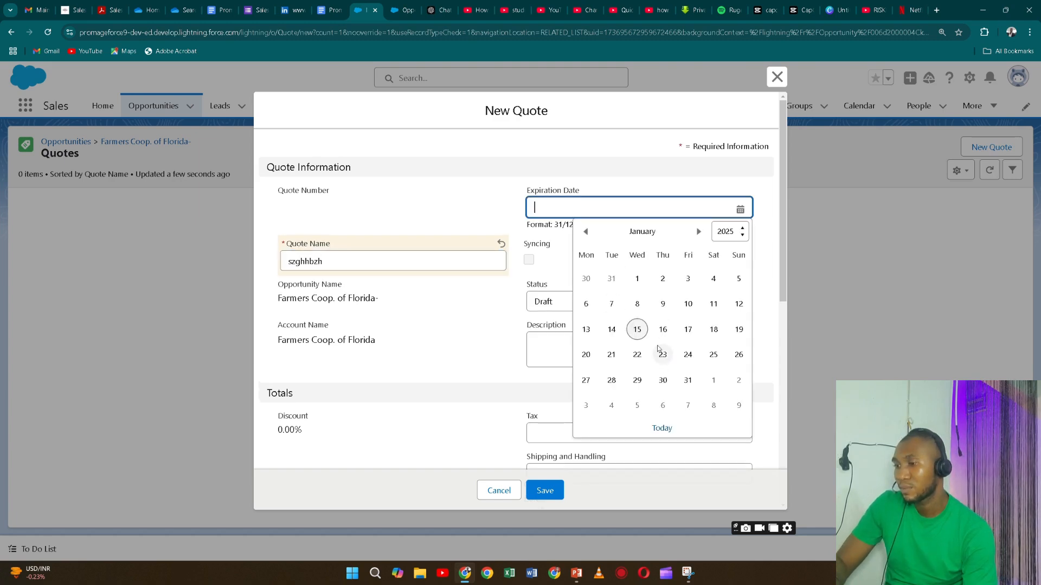
click(666, 359)
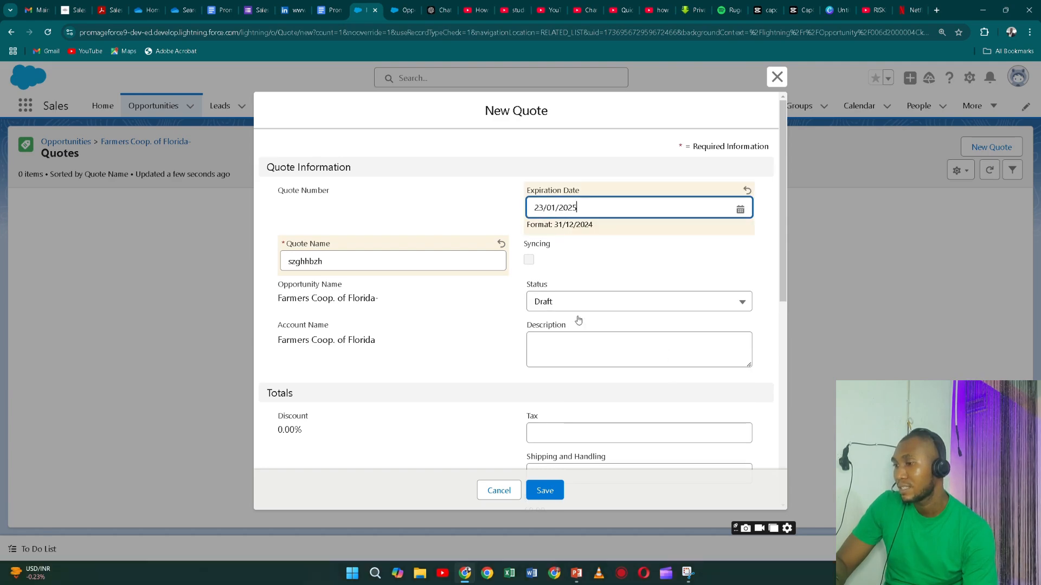
scroll(518, 366, down, 2)
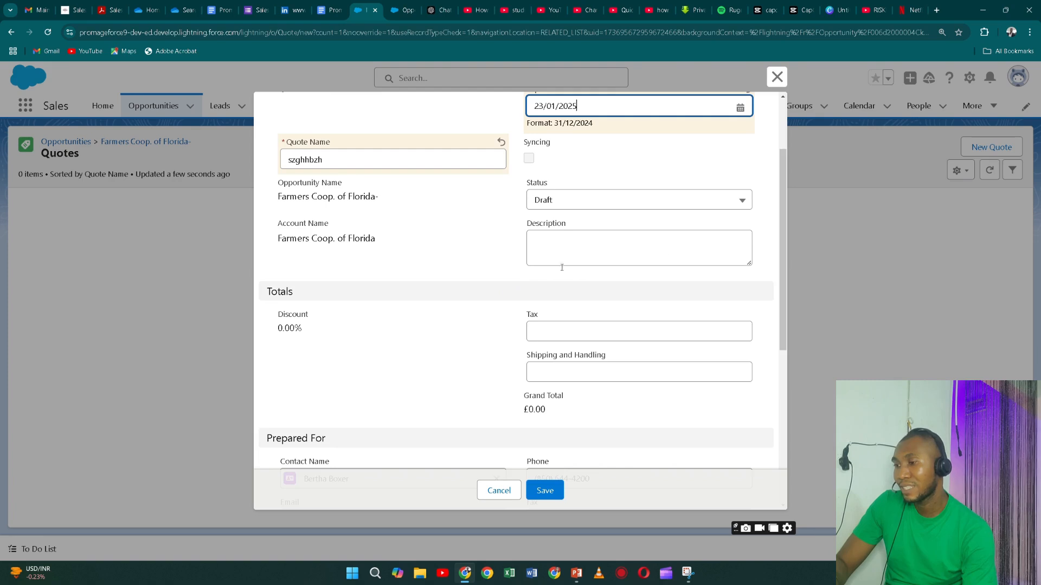
Save the new quote with its prefilled contact and address details, and return to the Farmers Coop. of Florida- opportunity record
scroll(542, 312, down, 6)
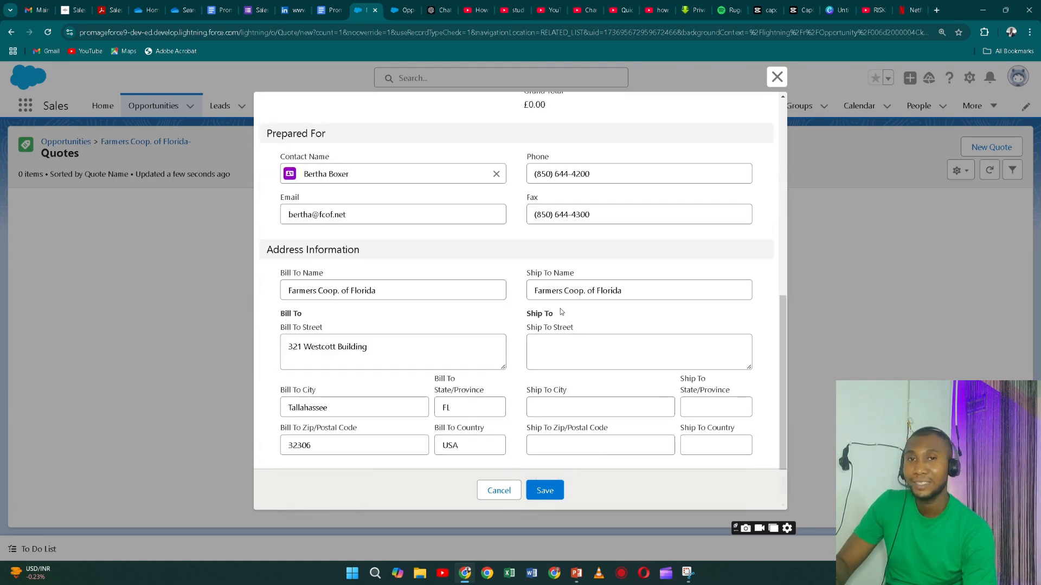
scroll(560, 312, down, 1)
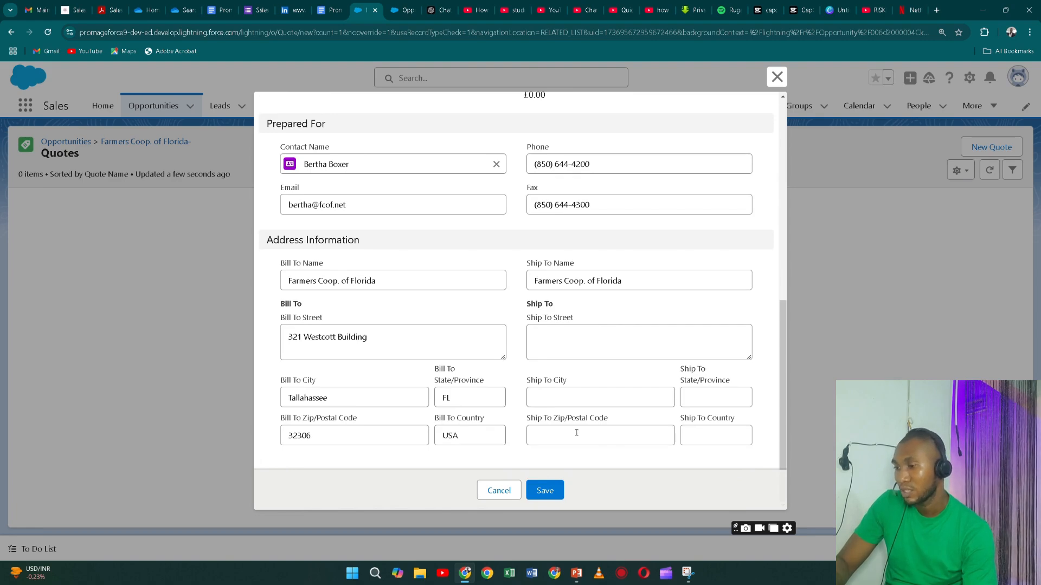
click(551, 494)
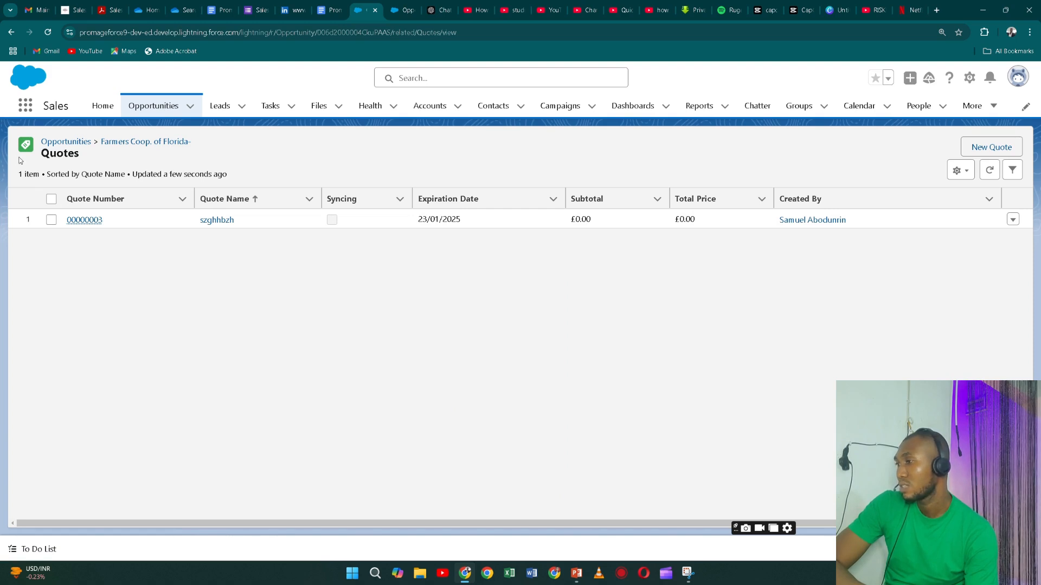
click(107, 145)
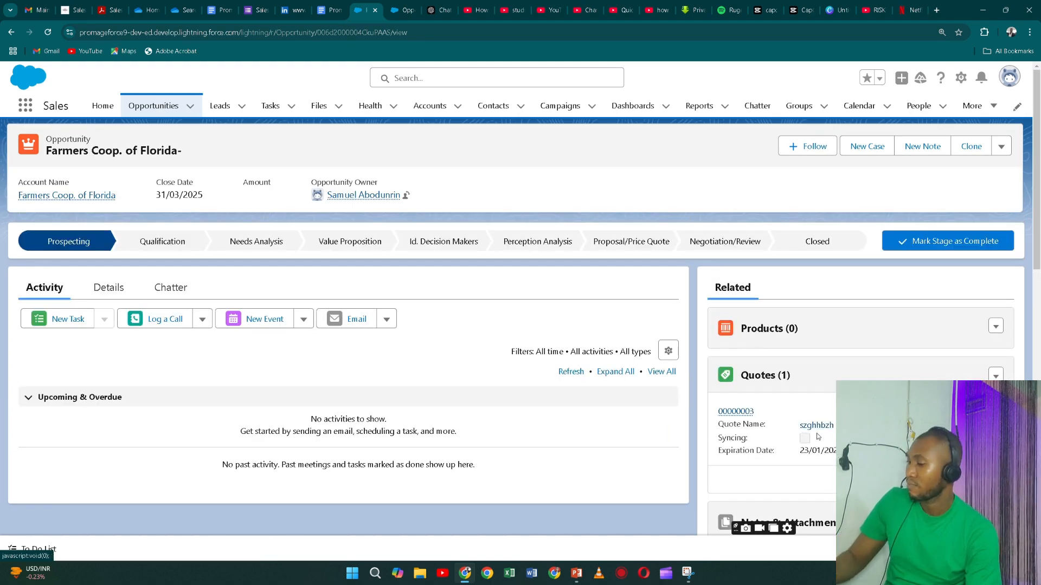
Switch to the PowerPoint deck, review the module topic list on slide 2, and return to Salesforce
key(alt+Tab)
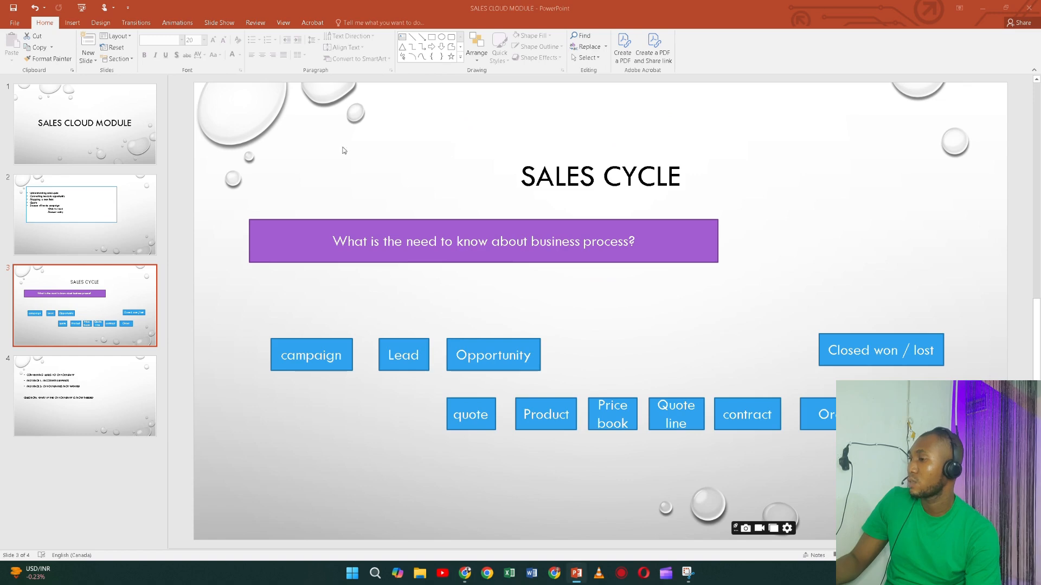
click(87, 243)
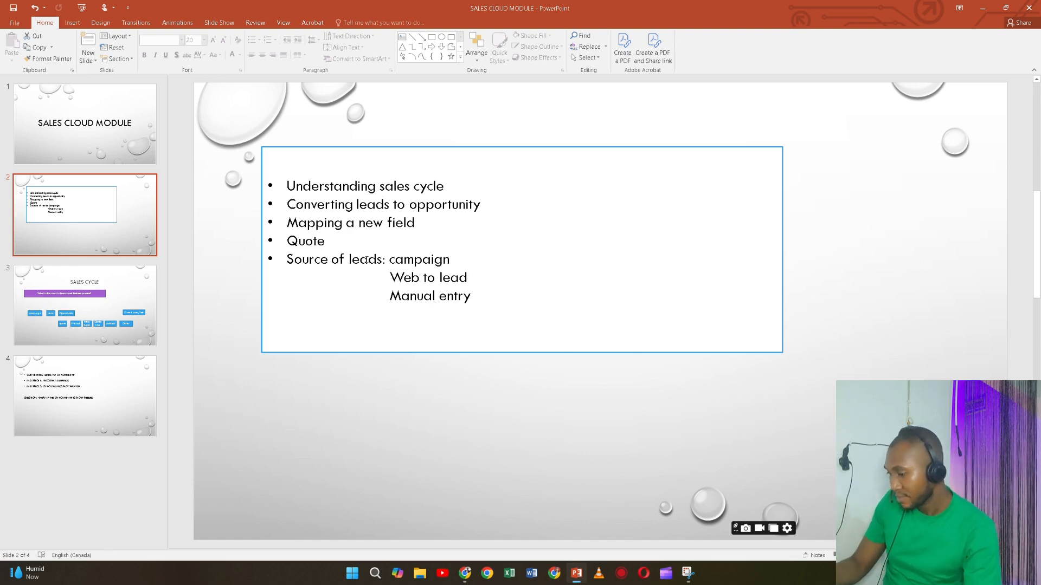
key(alt+Tab)
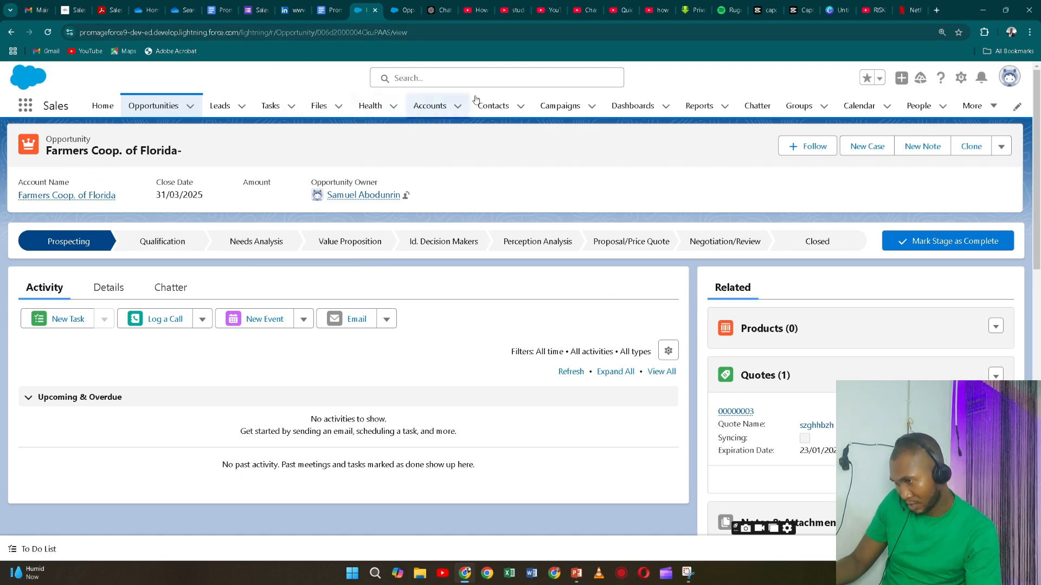
Open Campaigns and display the All Active Campaigns list view
click(559, 106)
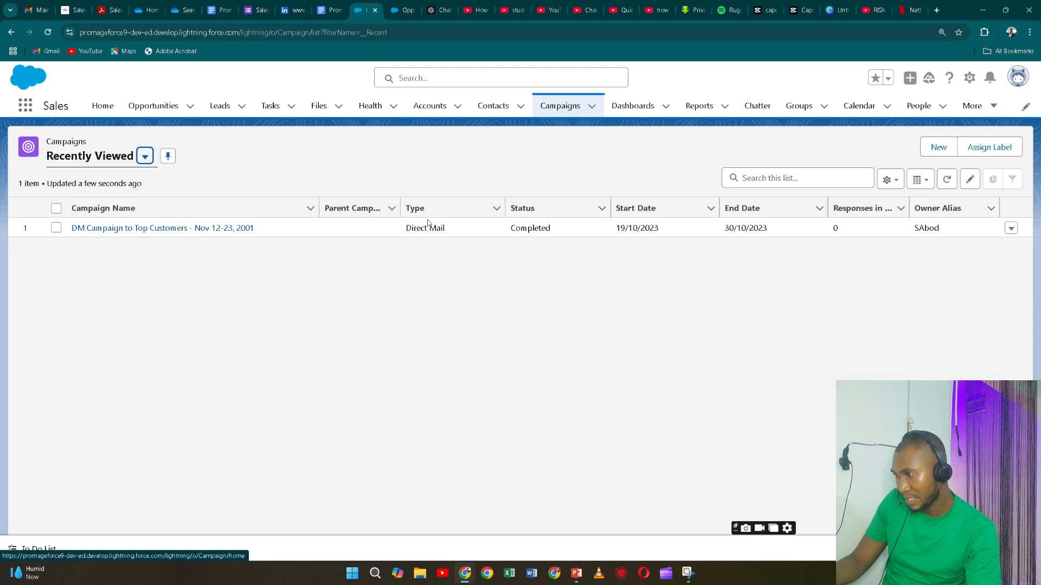
click(145, 156)
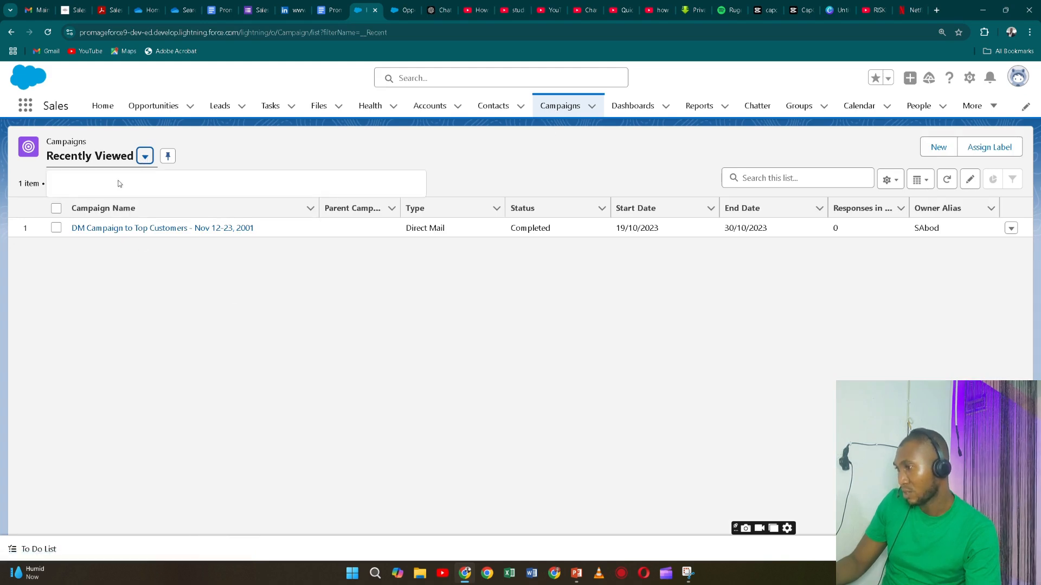
click(103, 205)
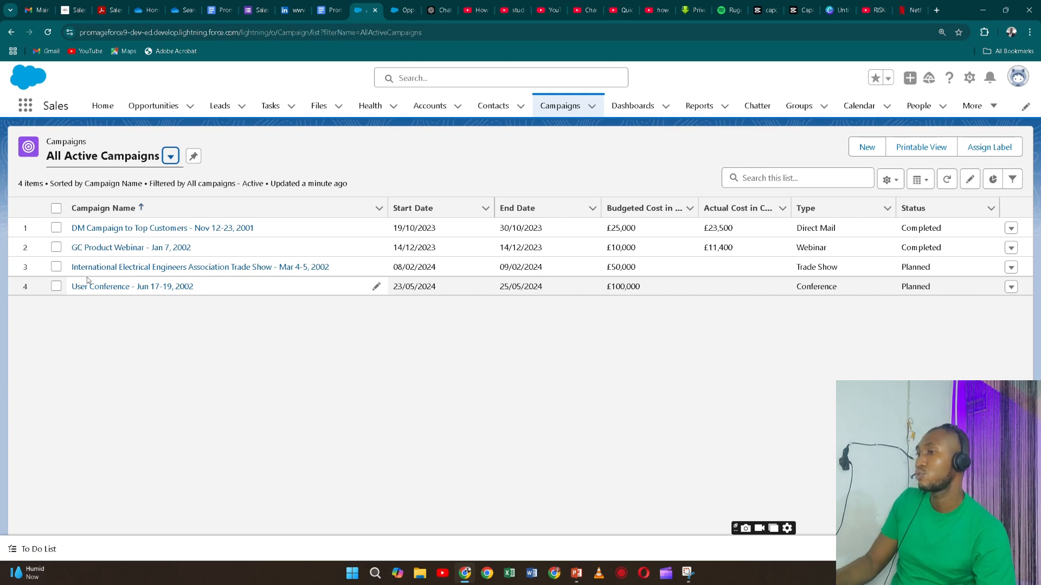
Find Web-to-Lead in Salesforce Setup by searching for "web", and start creating a Web-to-Lead form
click(402, 10)
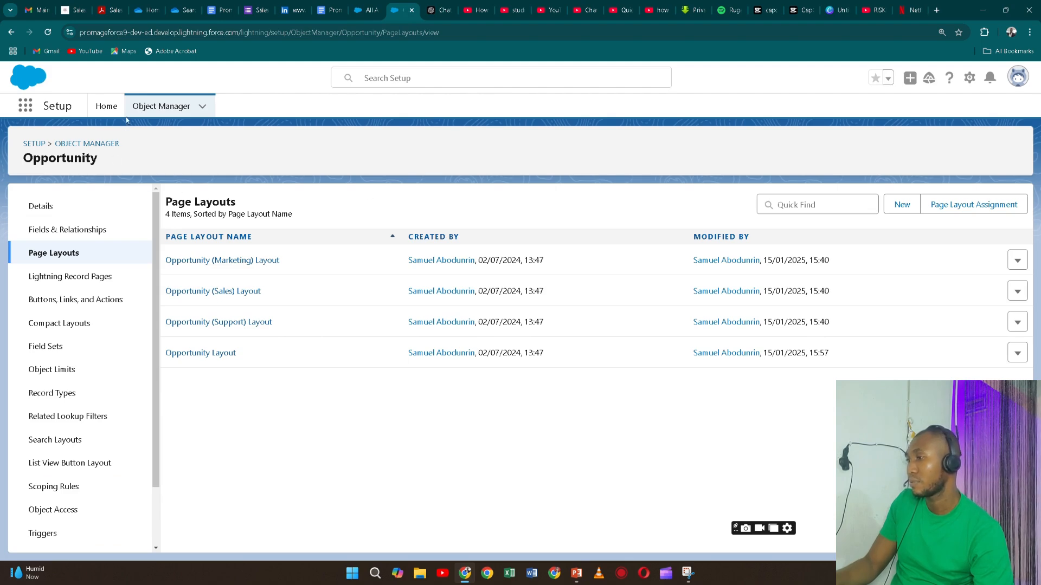
click(106, 106)
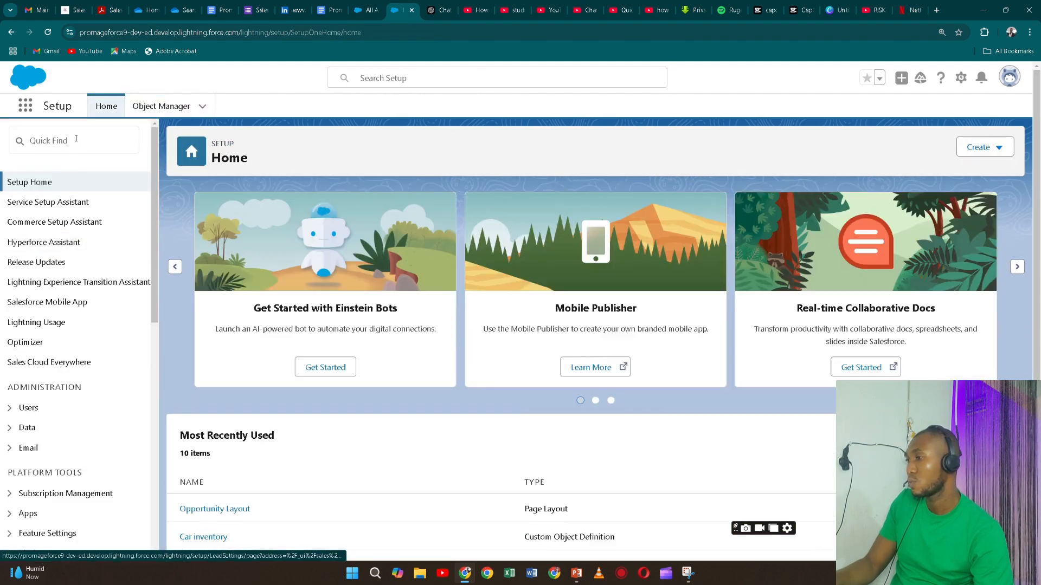
click(78, 145)
text(web)
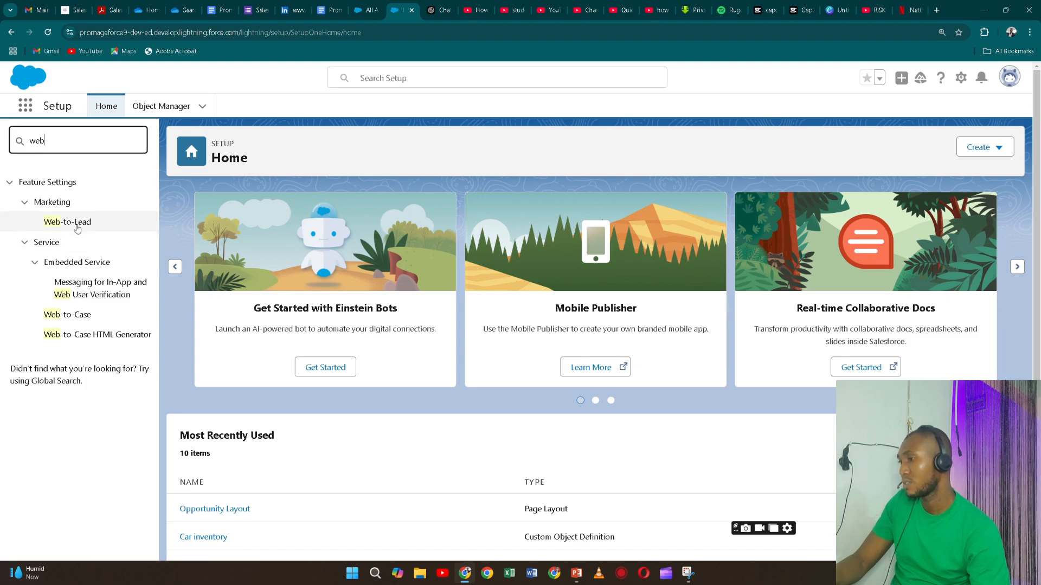
click(78, 225)
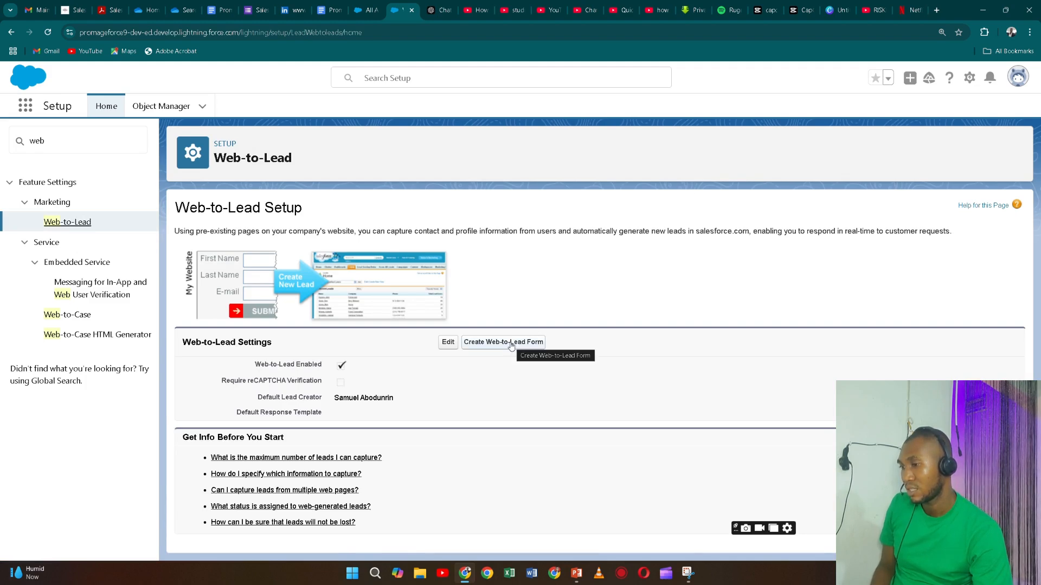
click(511, 346)
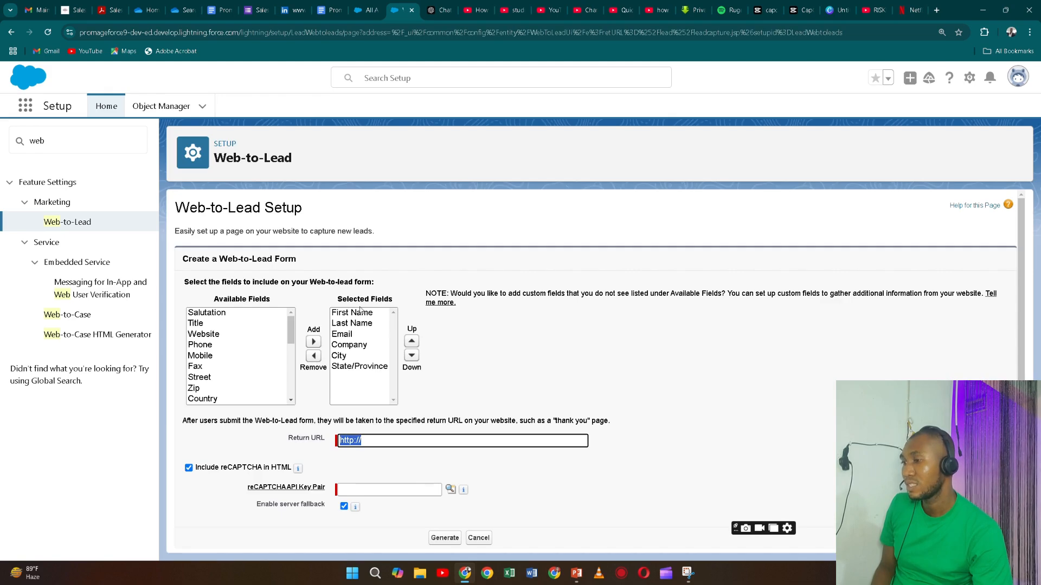
Add the Mobile and Country fields to the form's selected fields
click(196, 359)
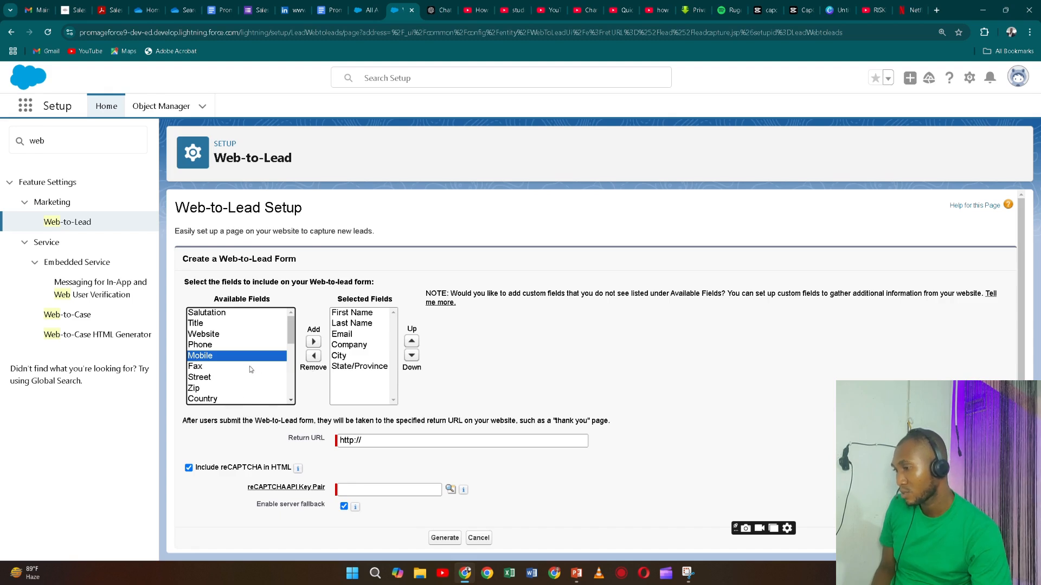
click(313, 341)
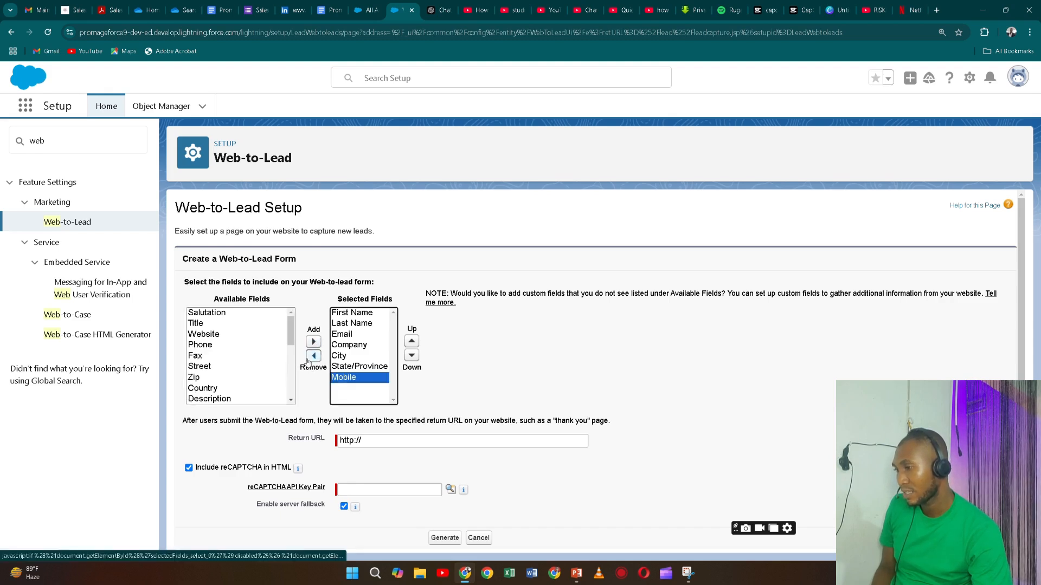
click(223, 389)
click(313, 342)
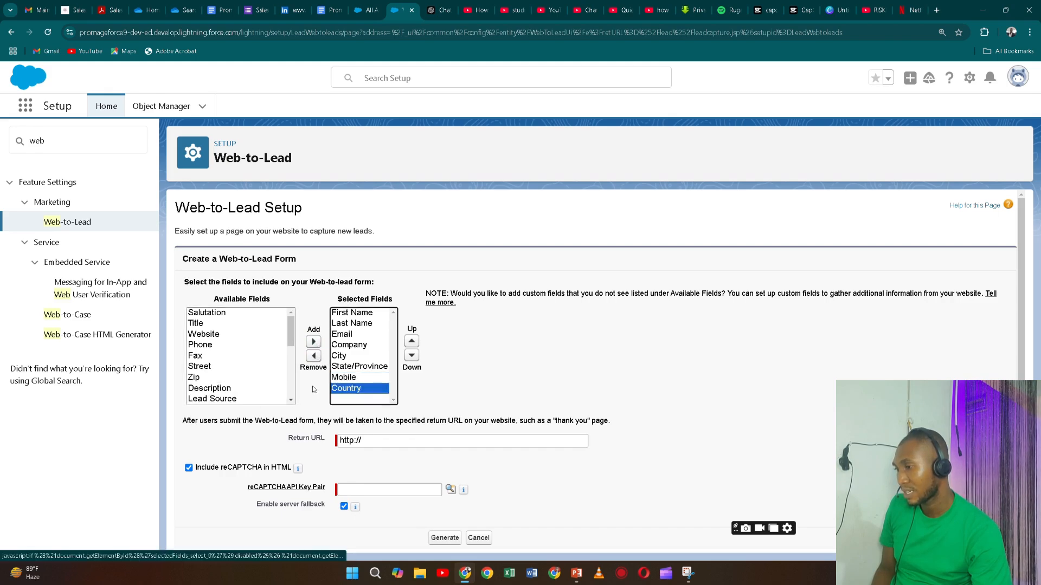
click(383, 443)
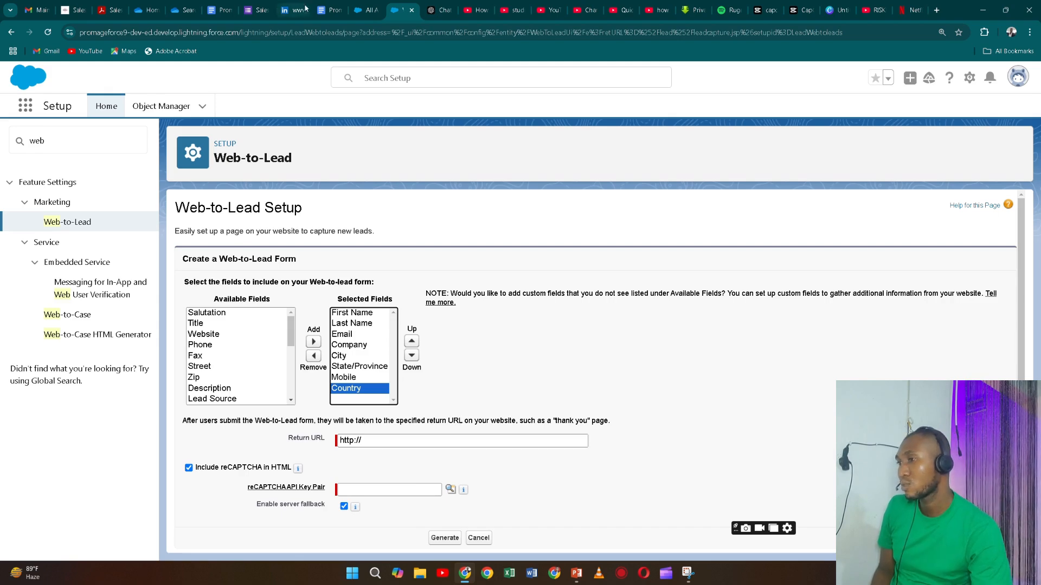
click(368, 10)
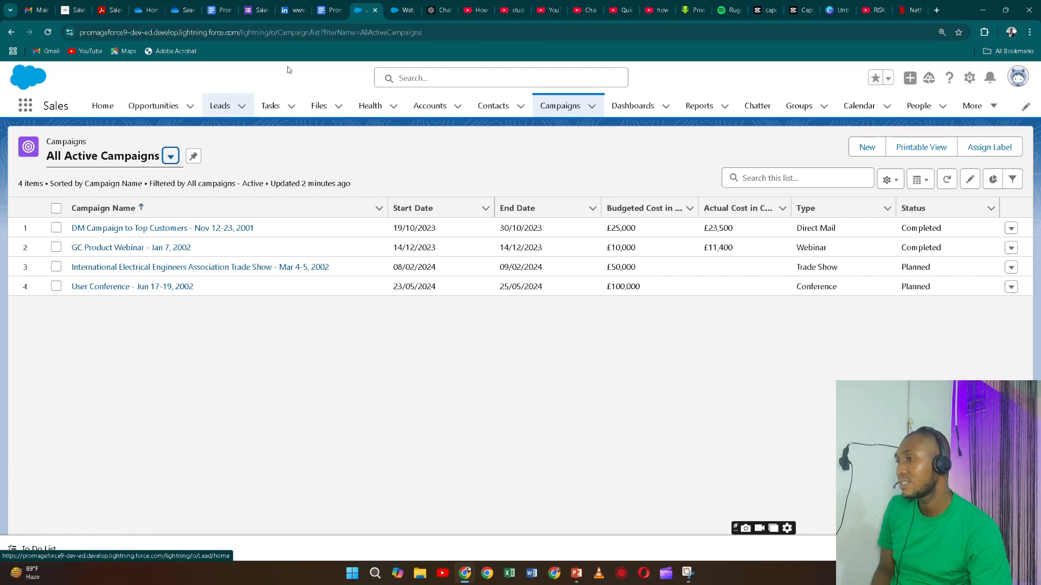
key(ctrl+l)
key(ctrl+c)
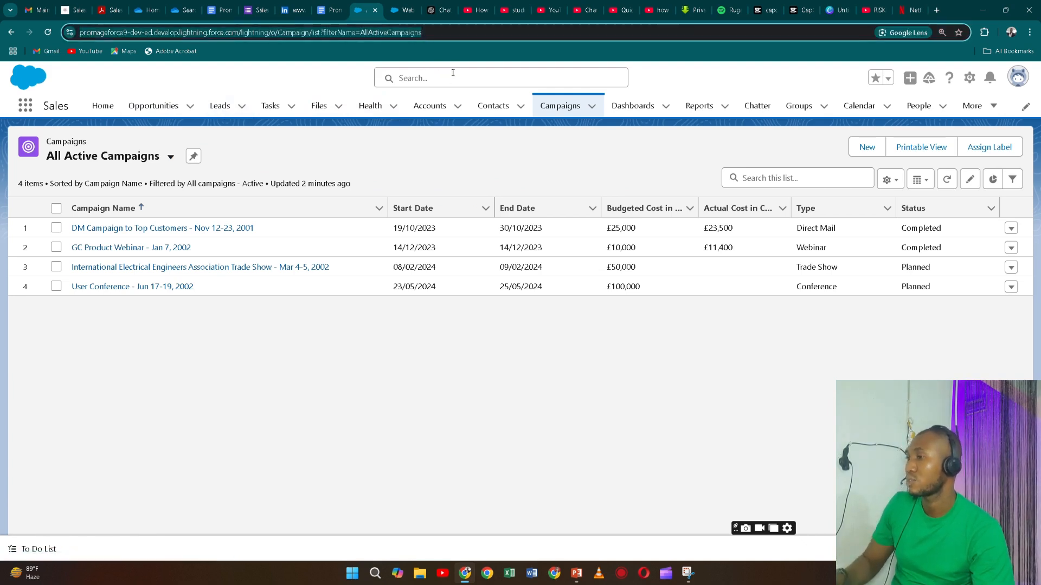
click(403, 10)
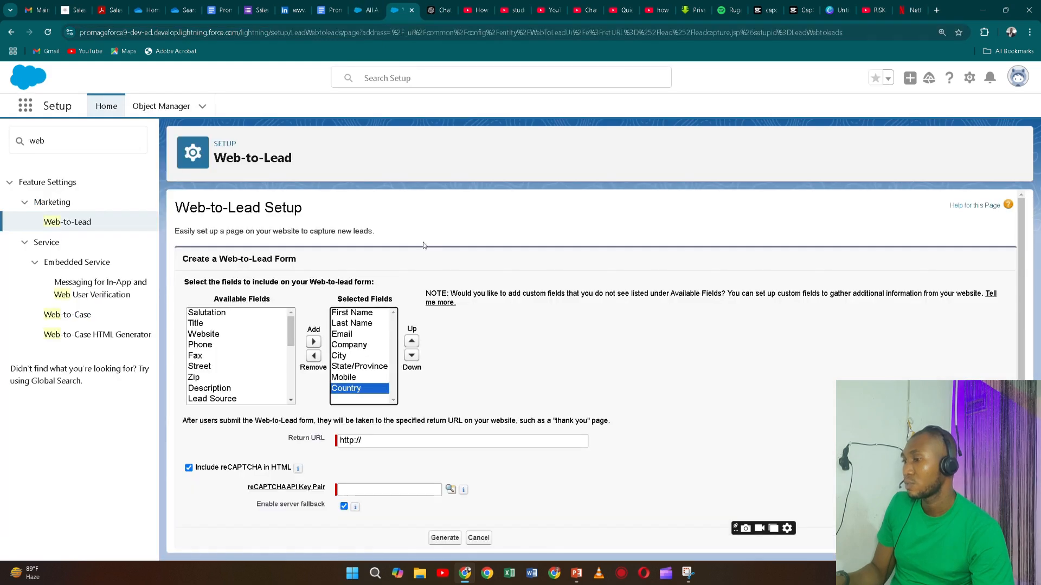
click(409, 441)
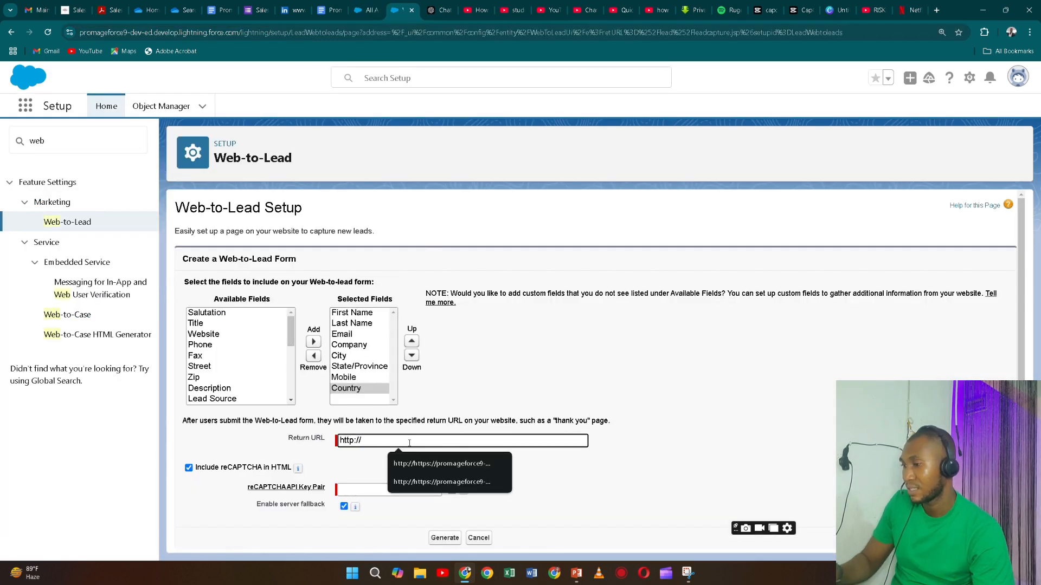
key(ctrl+v)
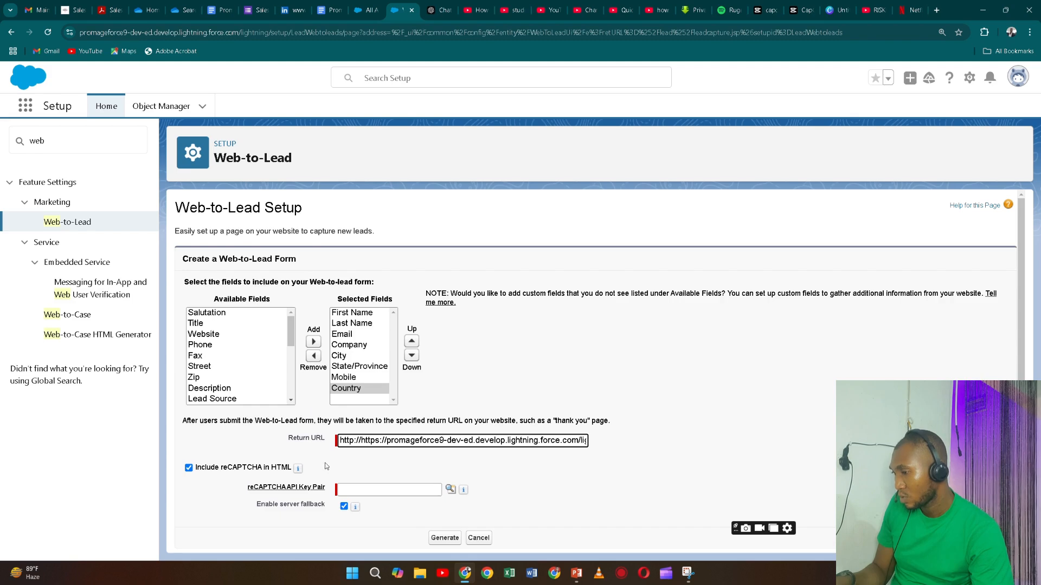
Exclude reCAPTCHA from the form, generate its HTML, and look through the resulting code
click(189, 469)
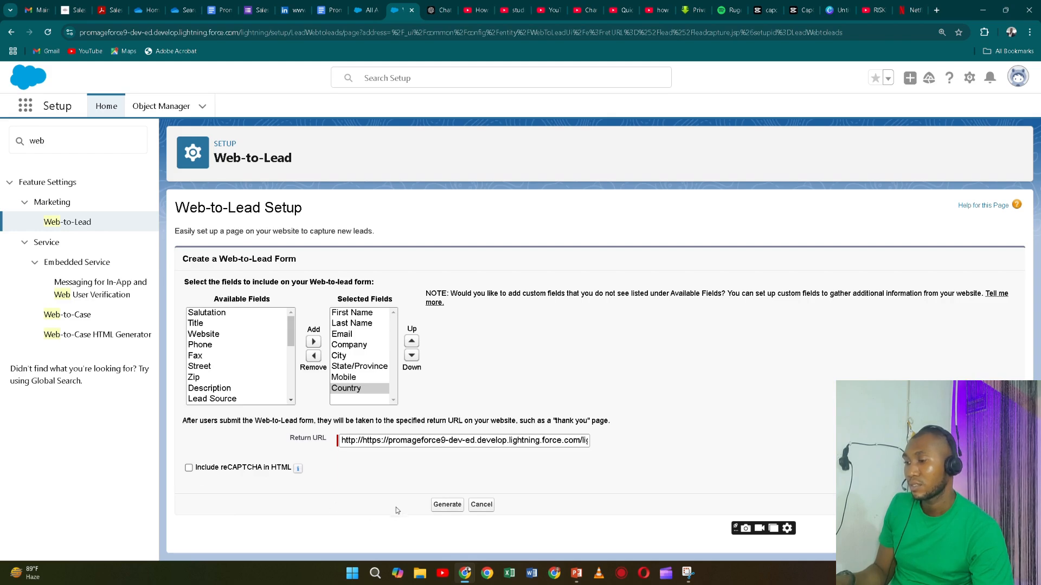
click(446, 506)
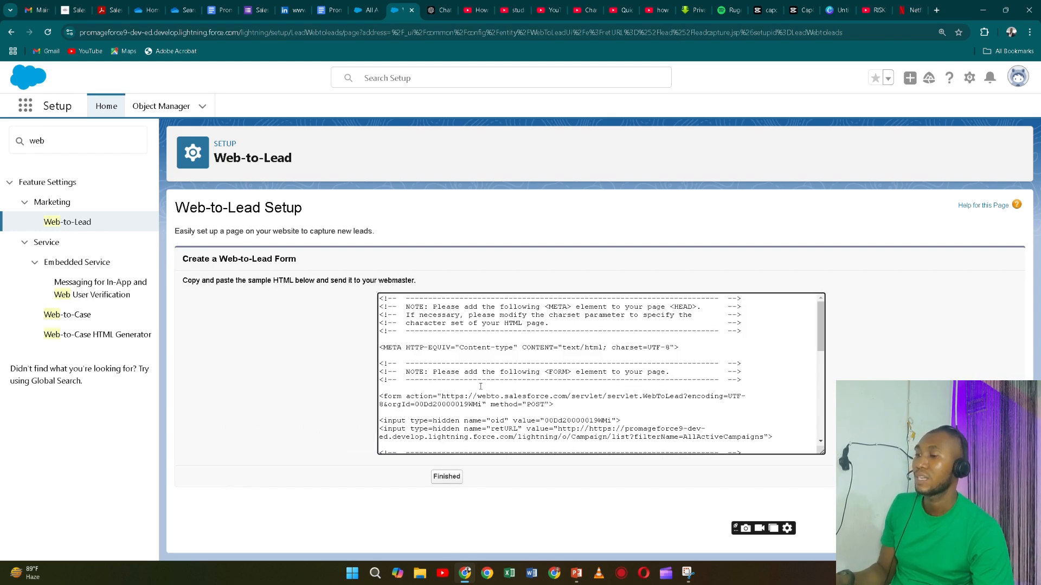
scroll(502, 376, down, 5)
scroll(501, 376, up, 5)
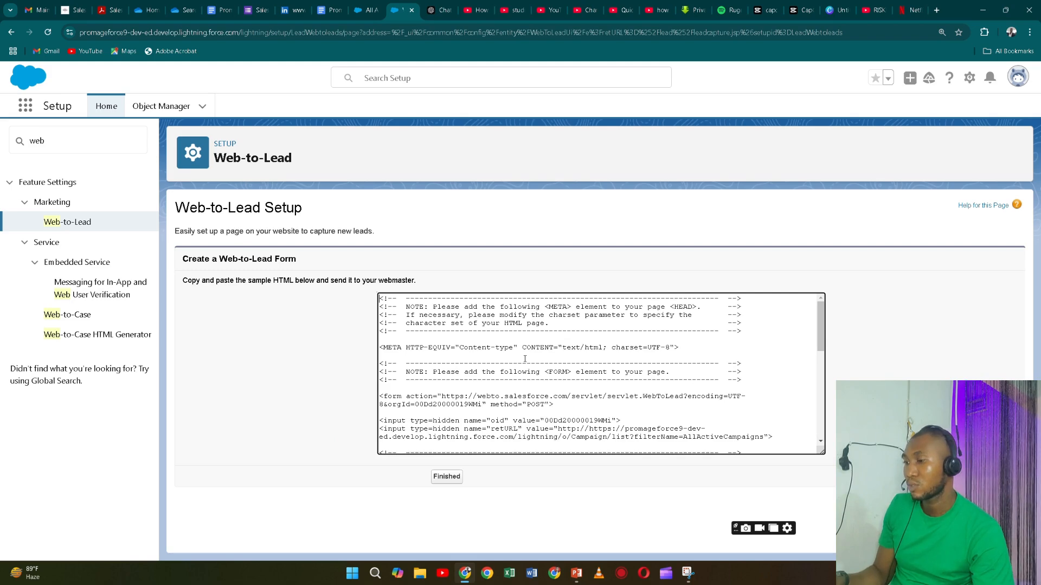
Try to transfer the generated Web-to-Lead HTML into a blank Notepad document, then close Notepad
key(ctrl+a)
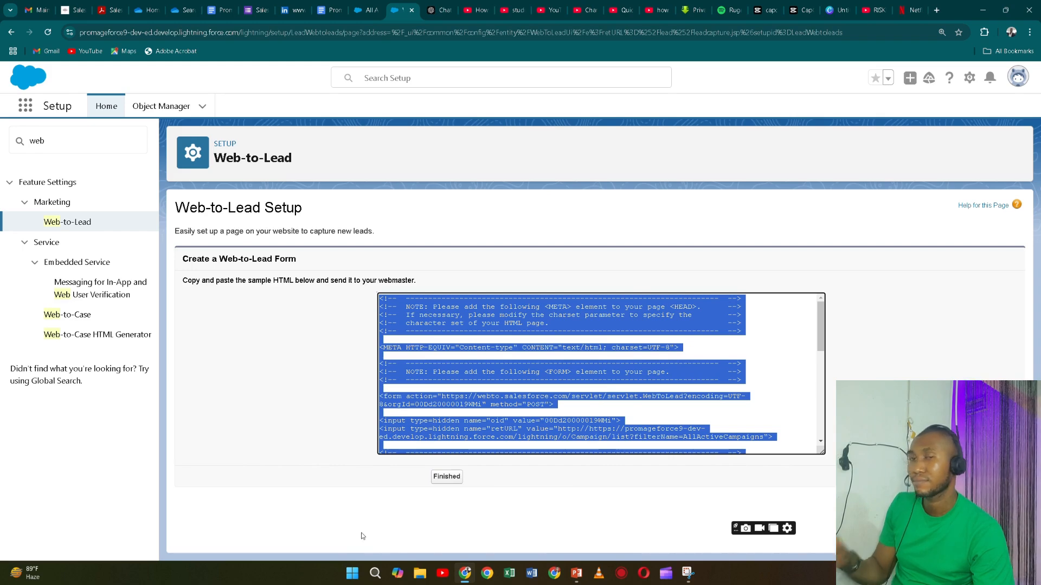
click(353, 572)
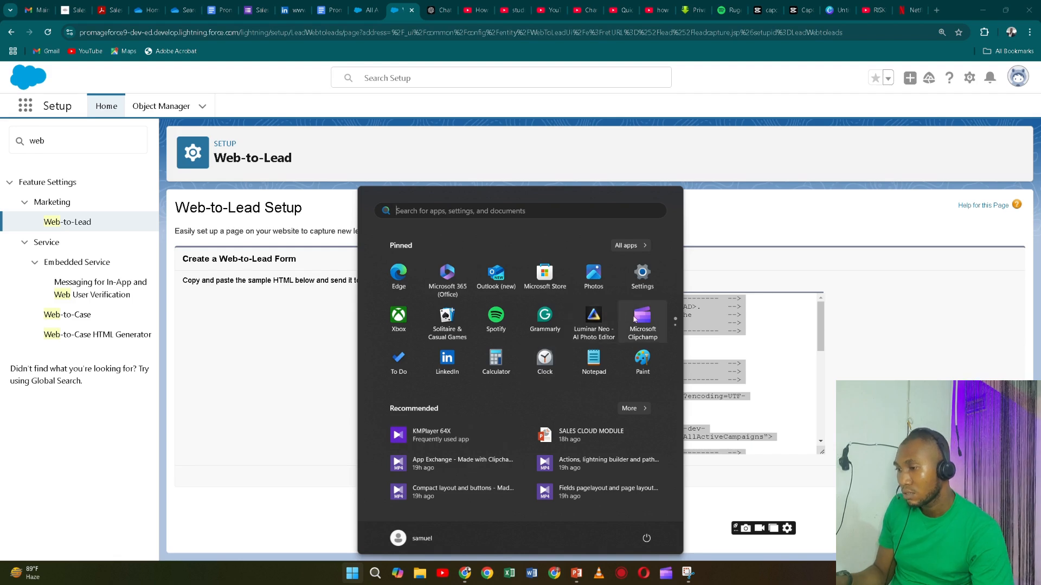
click(593, 371)
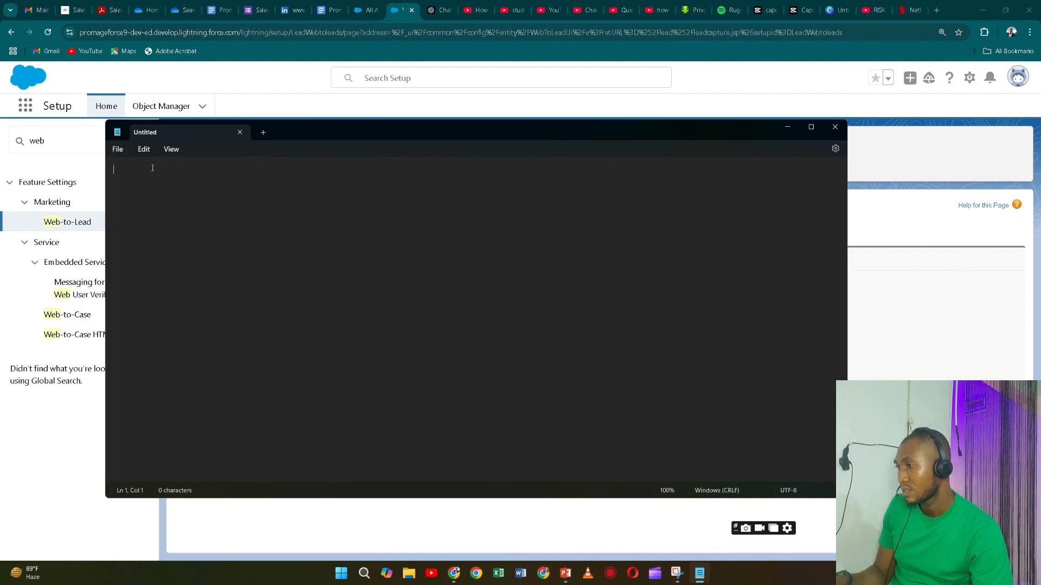
key(ctrl+v)
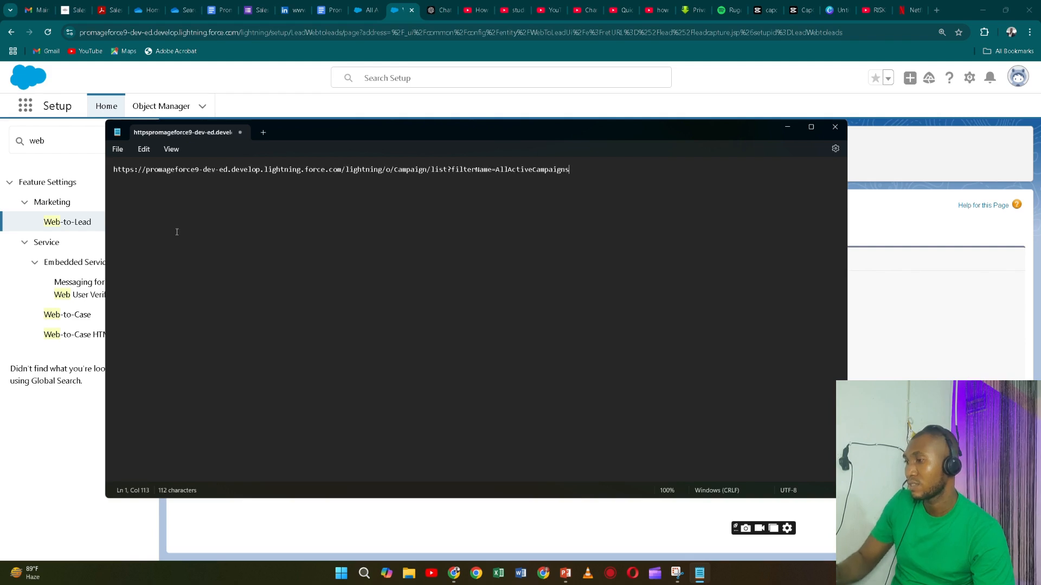
click(827, 130)
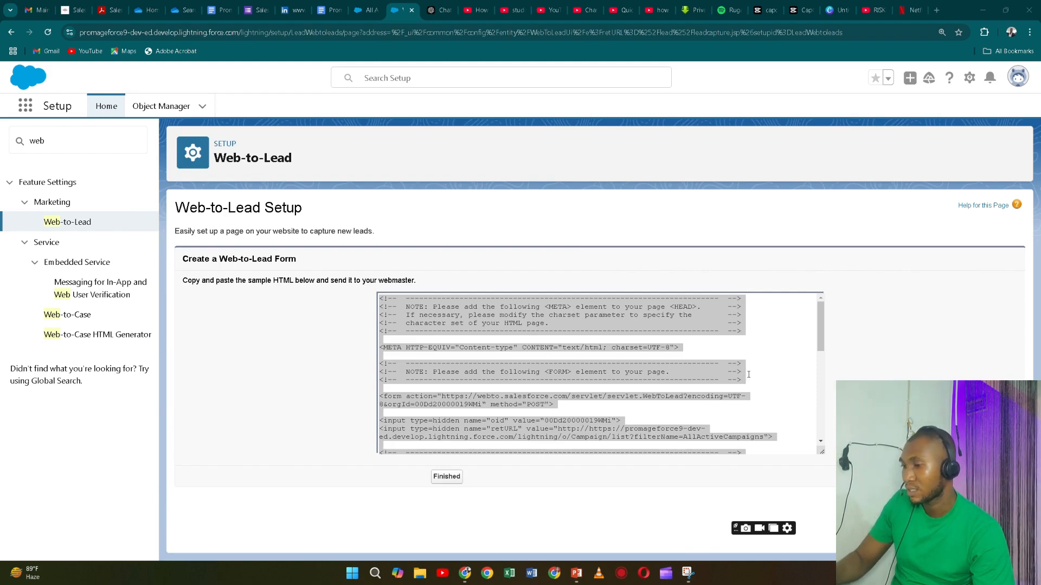
Copy all of the generated Web-to-Lead HTML and replace the text in the Notepad document with it
click(762, 364)
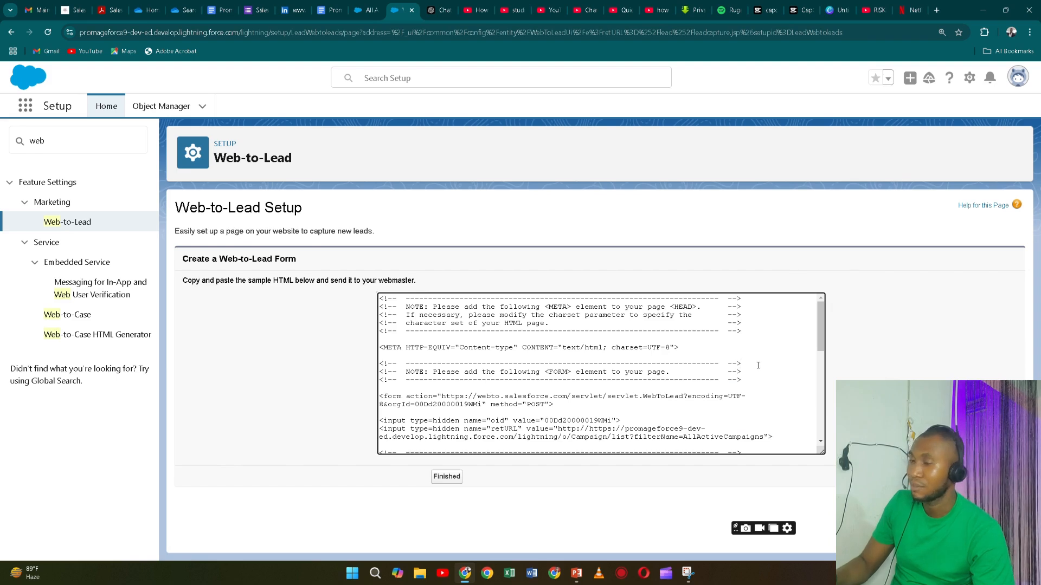
key(ctrl+a)
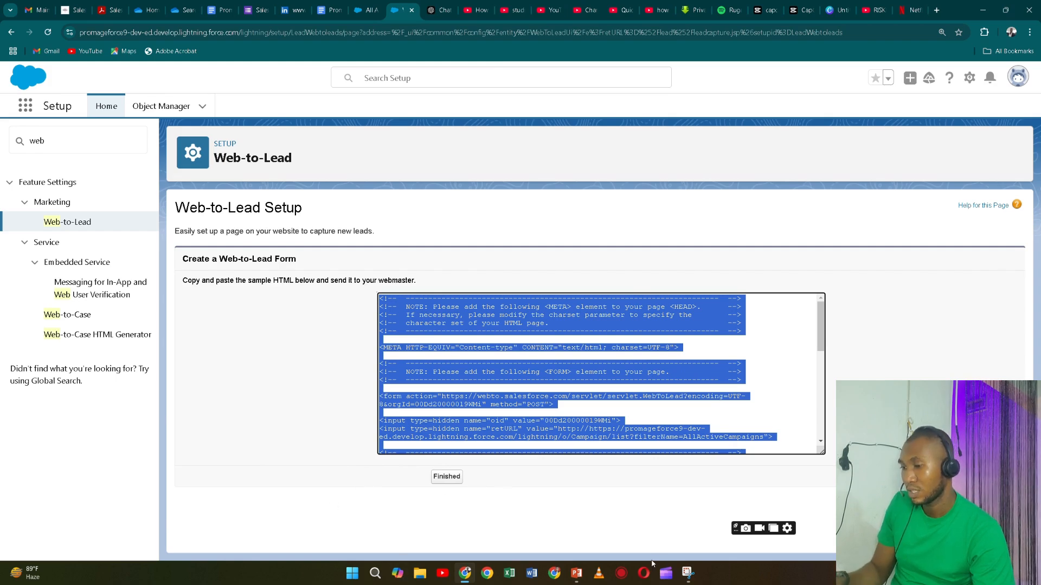
click(350, 573)
click(594, 359)
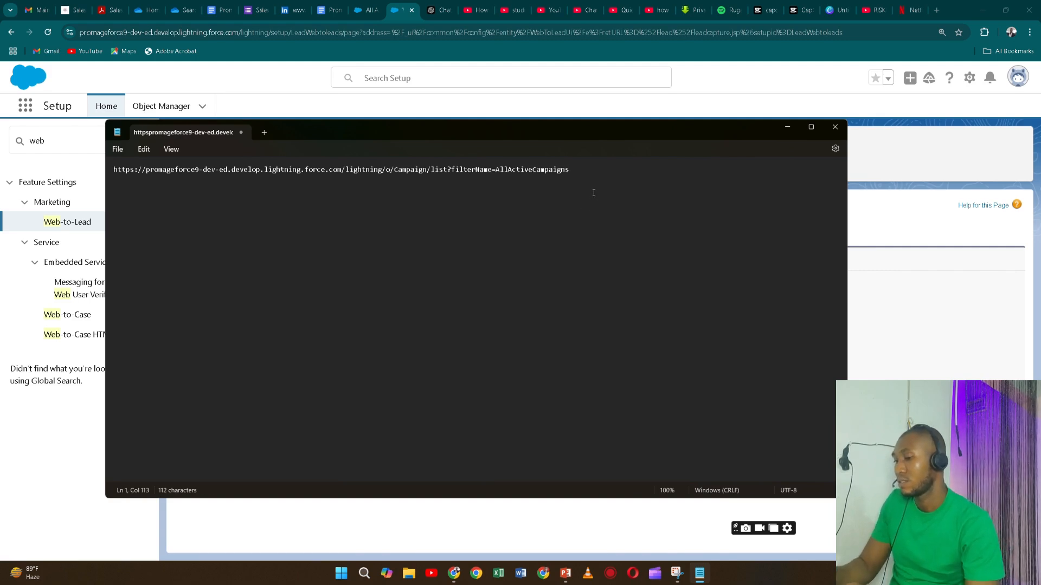
key(ctrl+a)
key(BackSpace)
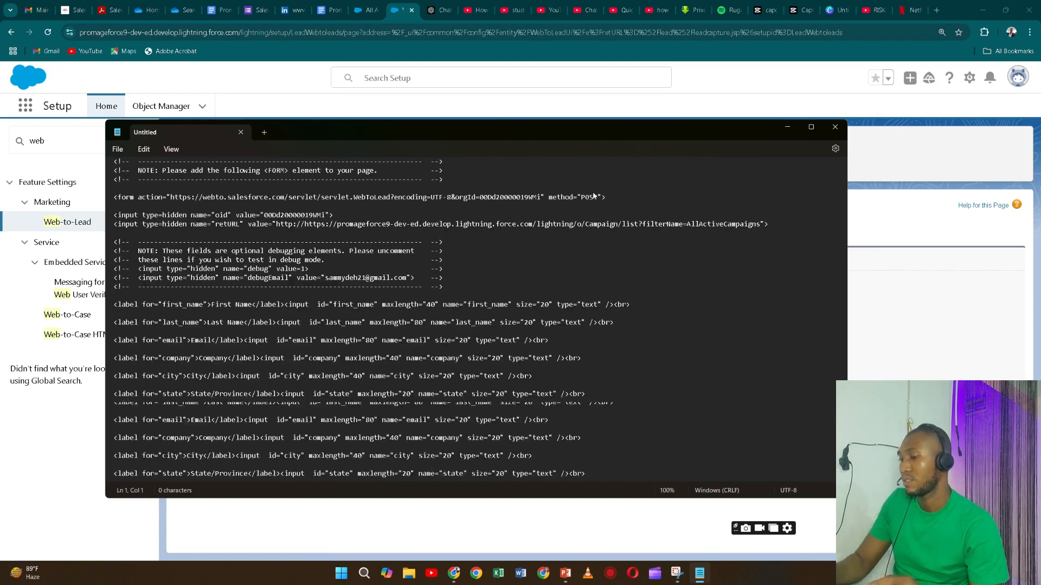
key(ctrl+v)
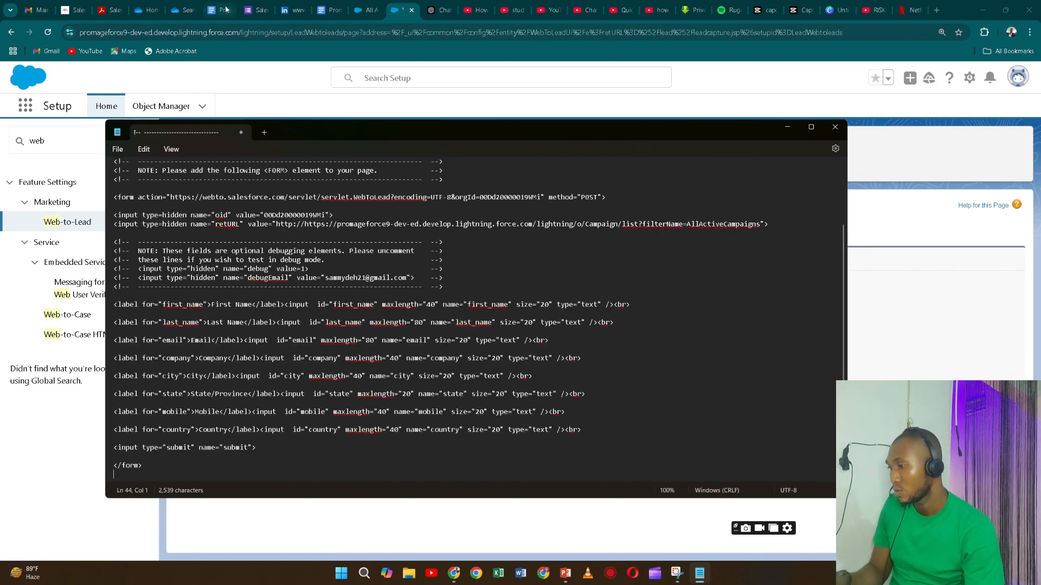
Save the Notepad document to the Desktop as product.html
click(119, 150)
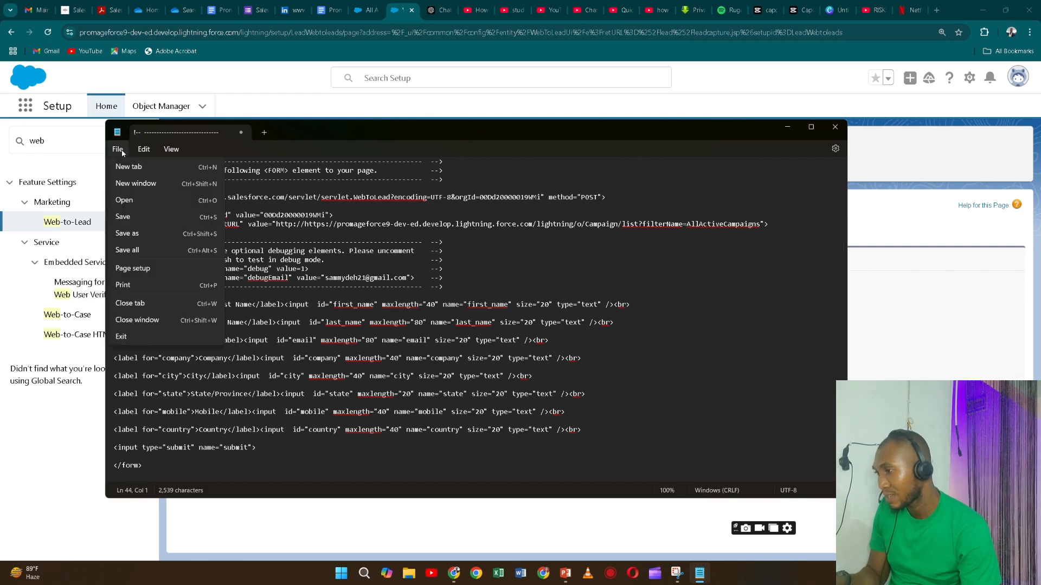
click(142, 237)
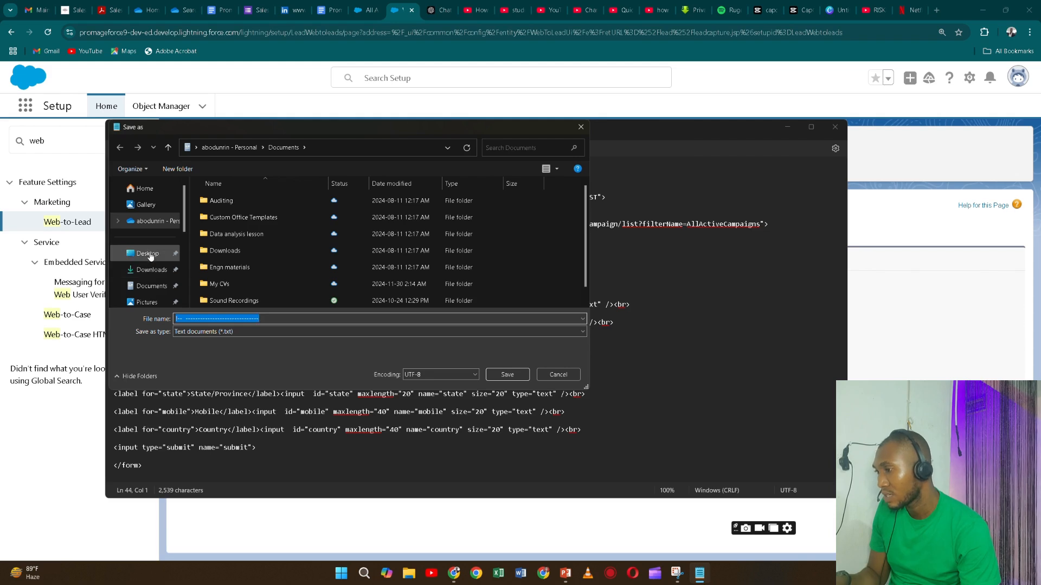
click(147, 253)
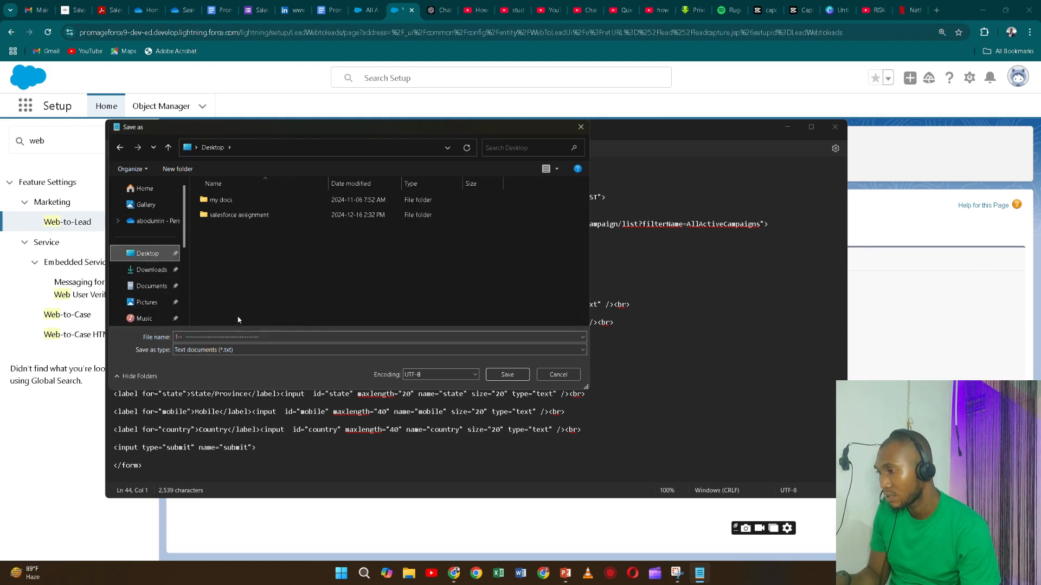
click(290, 337)
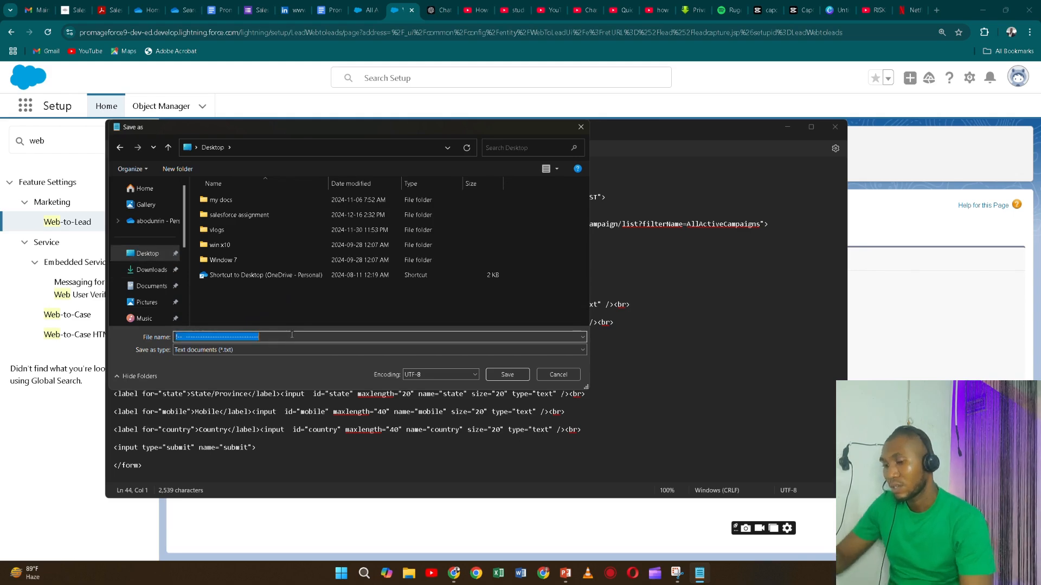
key(BackSpace)
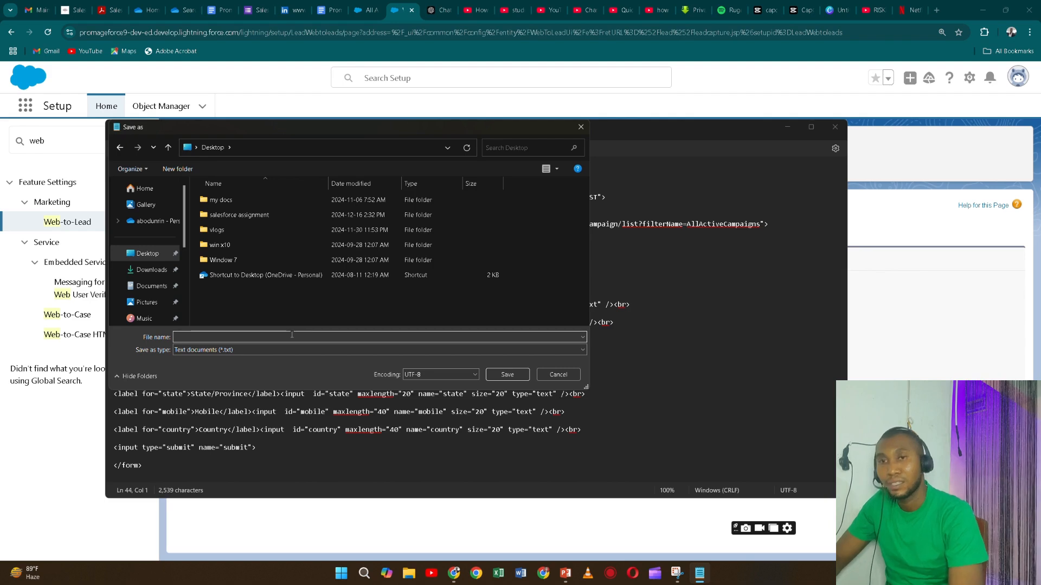
text(pro)
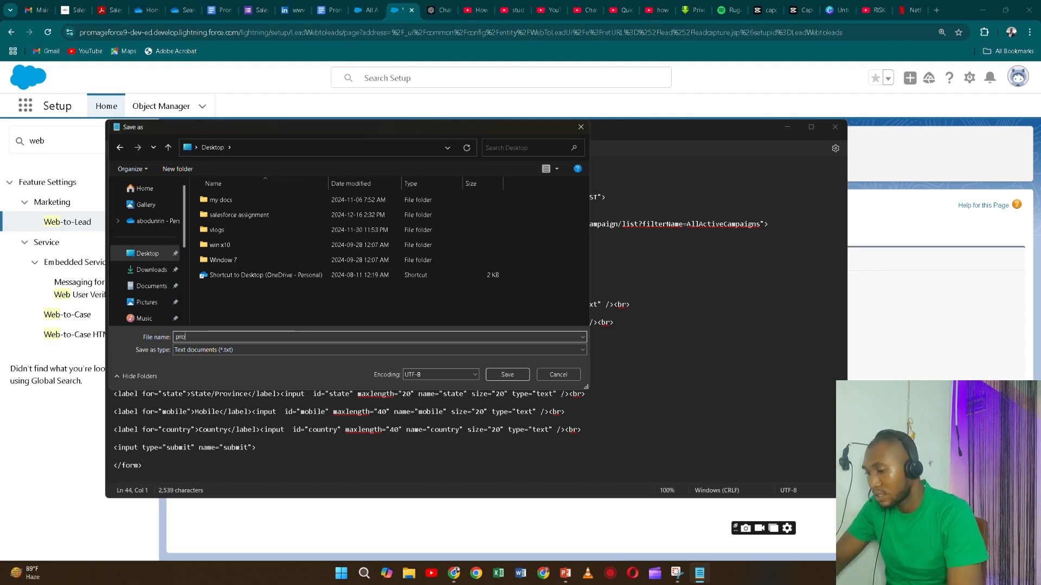
text(duct)
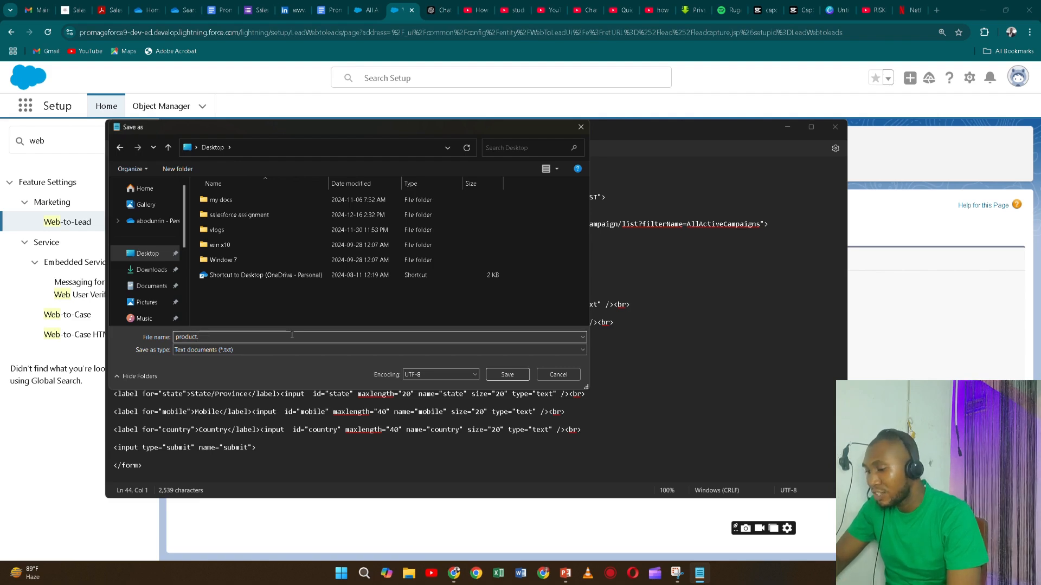
text(html)
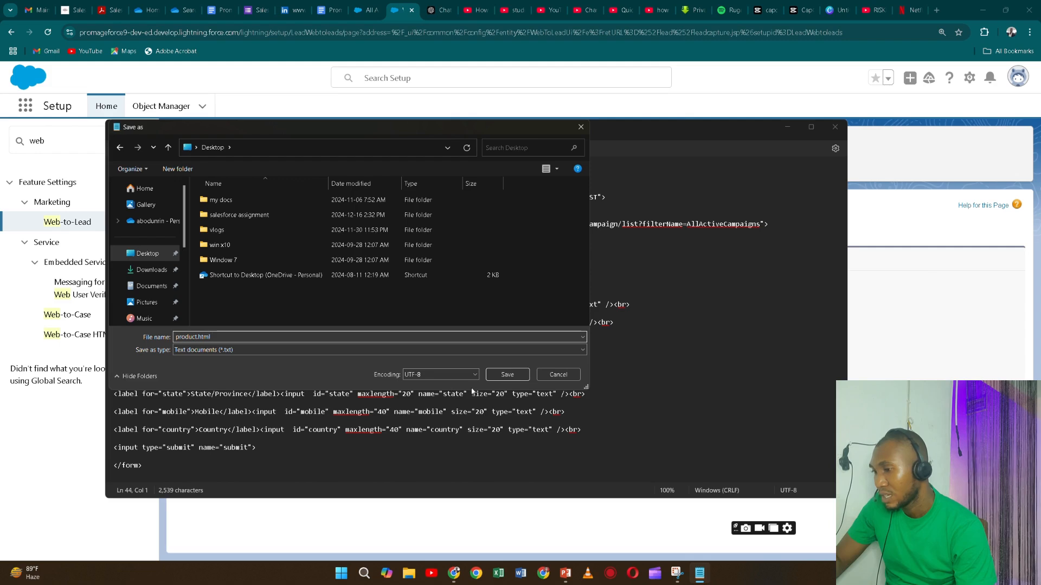
click(501, 375)
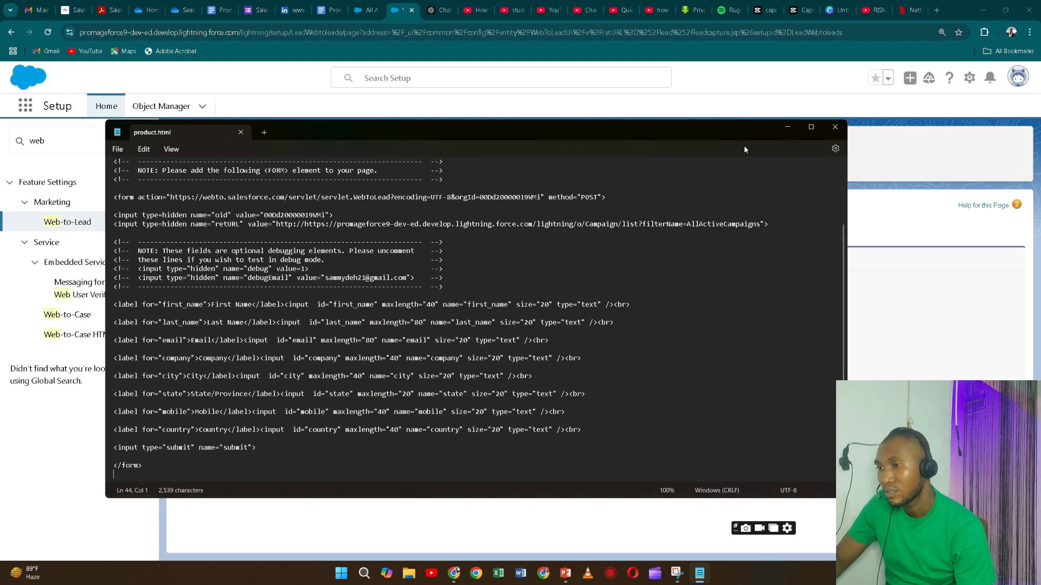
Minimize Notepad and finish the Web-to-Lead form creation in Salesforce Setup
click(788, 127)
click(575, 295)
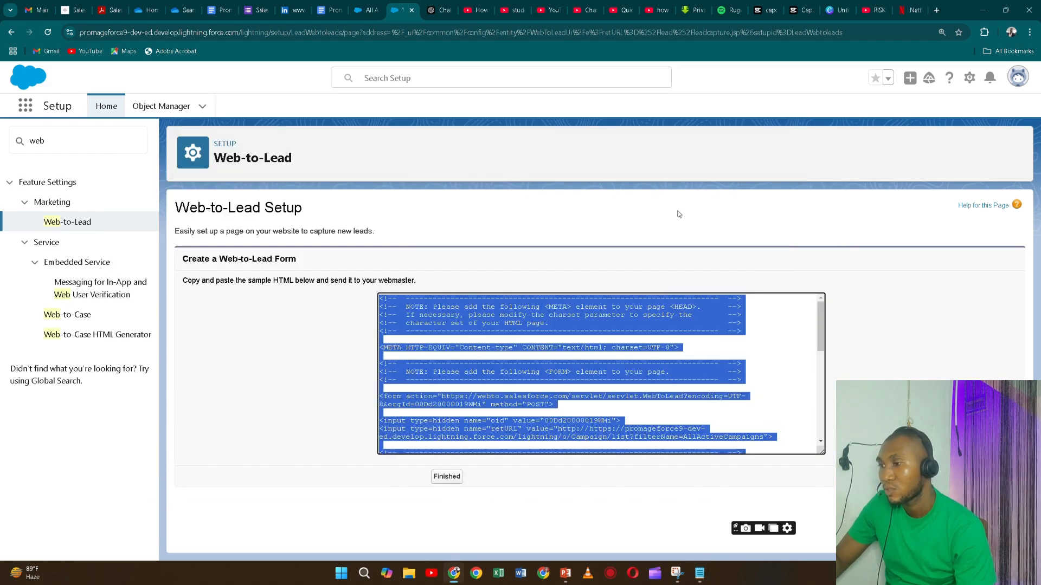
click(448, 478)
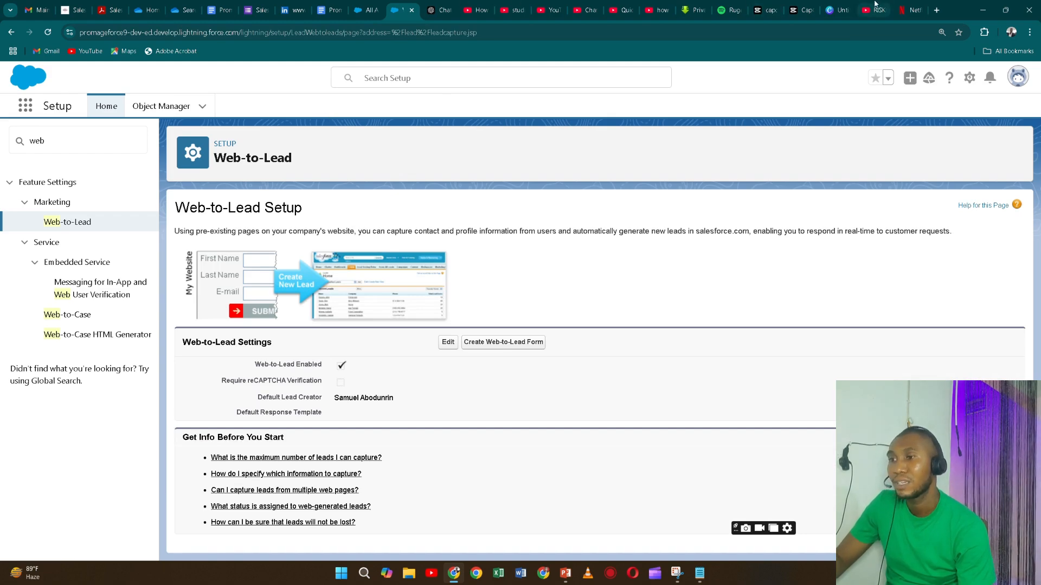
Open the product.html file from the Desktop in a new browser tab
click(938, 10)
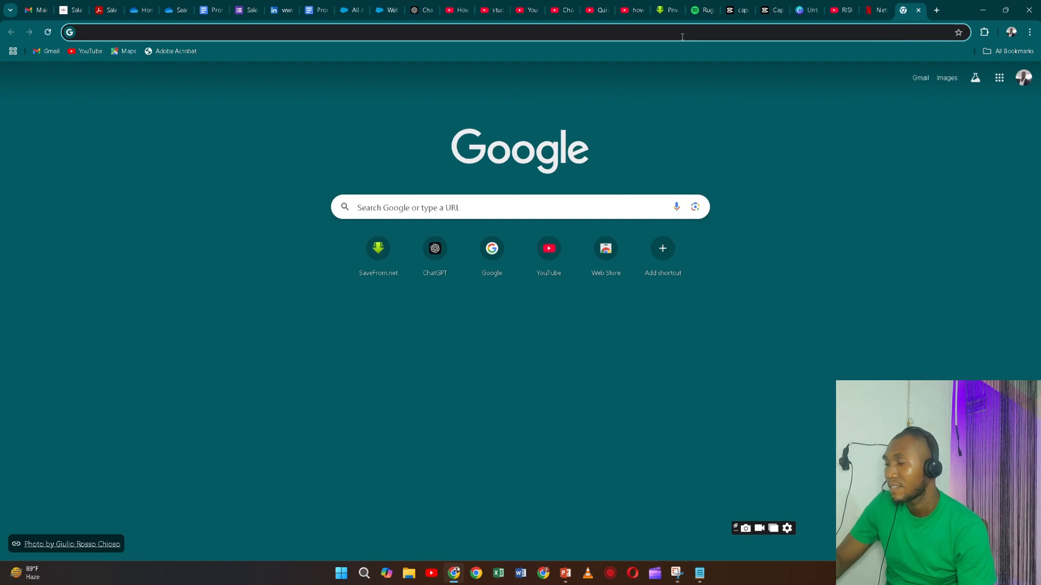
key(ctrl+o)
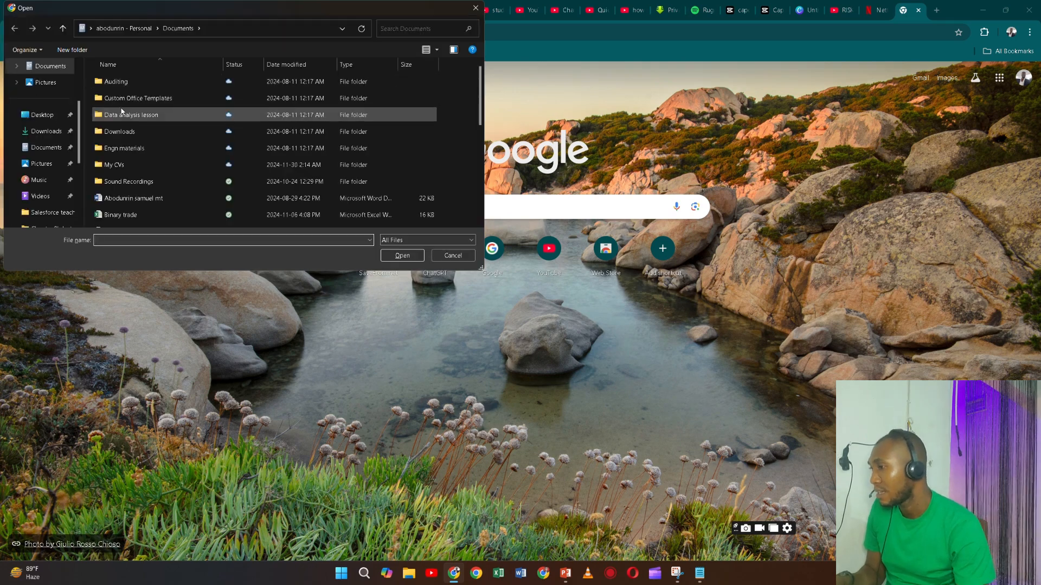
click(43, 115)
scroll(129, 129, down, 5)
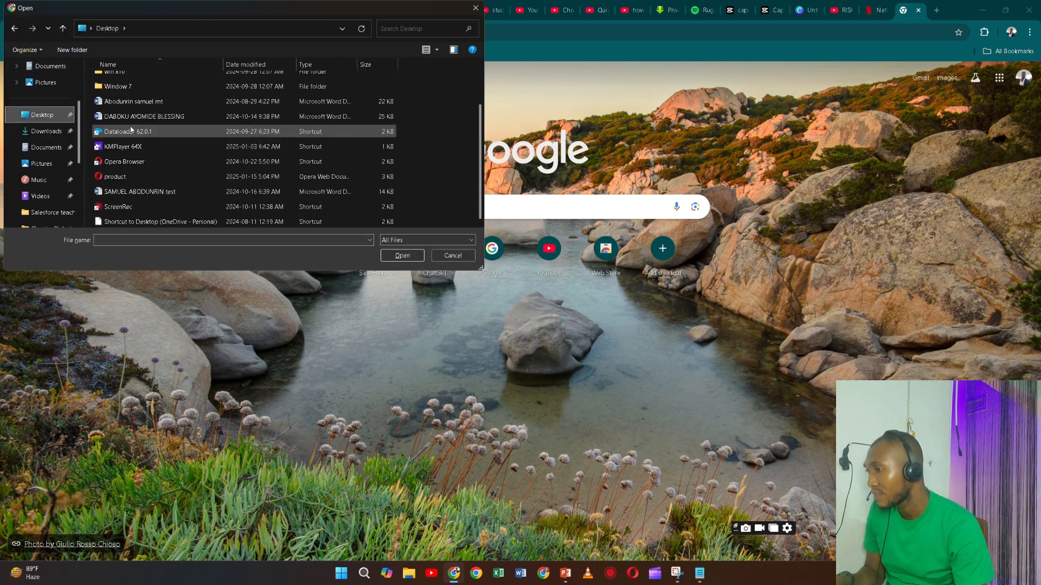
click(146, 178)
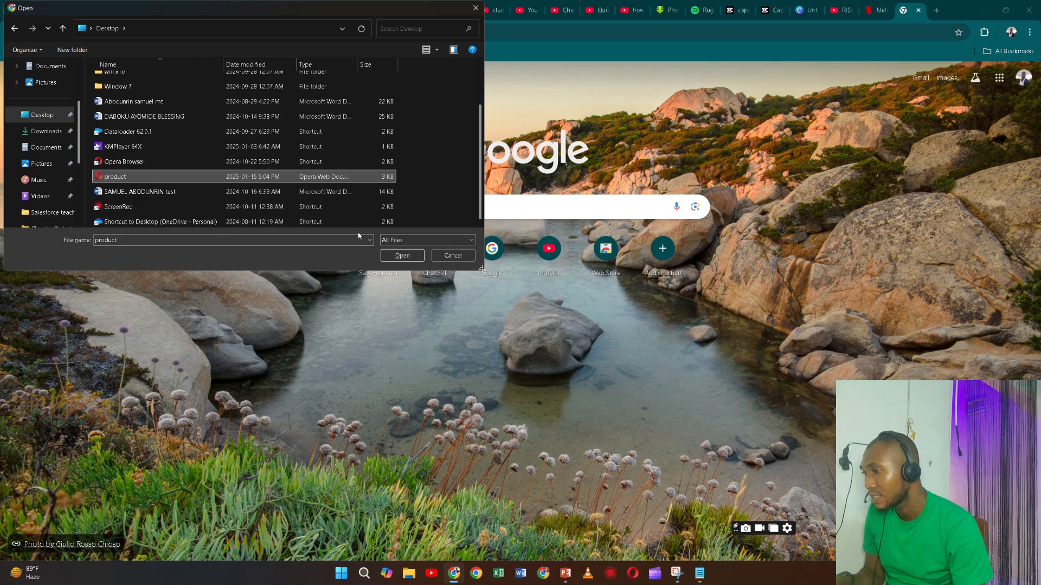
click(400, 256)
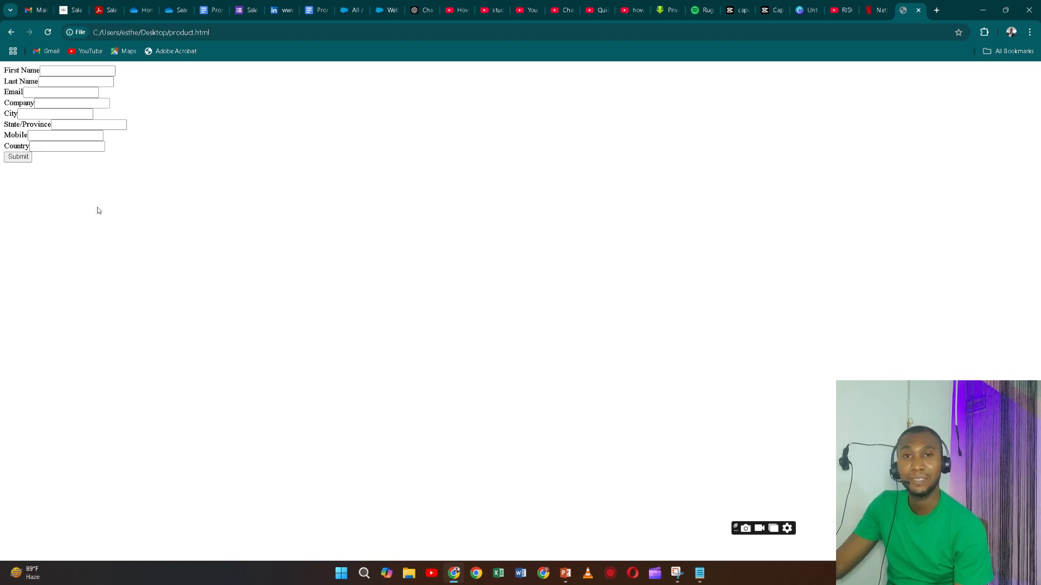
Enter the lead's first name, last name and e-mail address in the web form
click(61, 72)
text(Samuel)
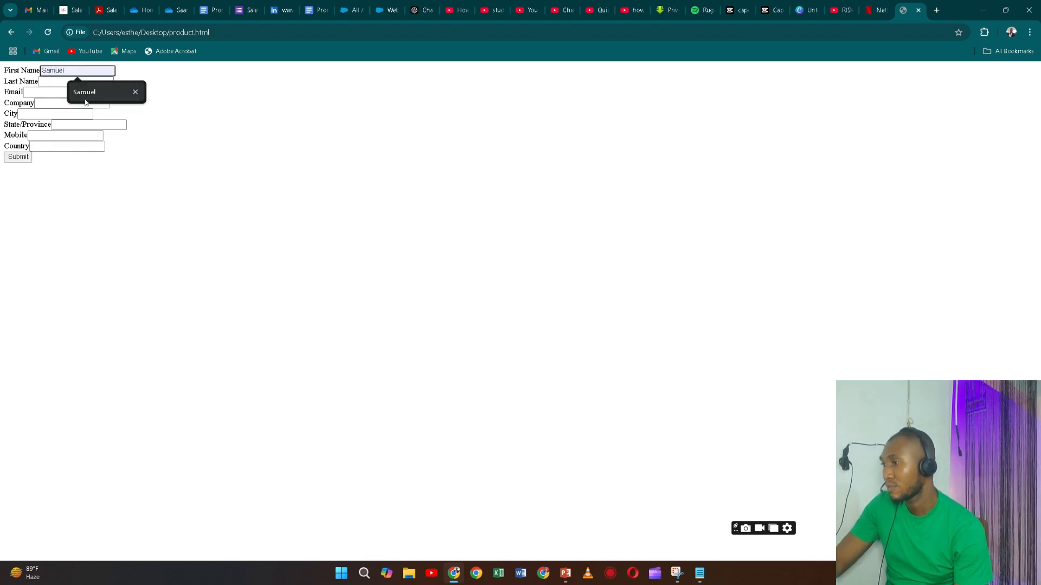
click(81, 83)
click(86, 103)
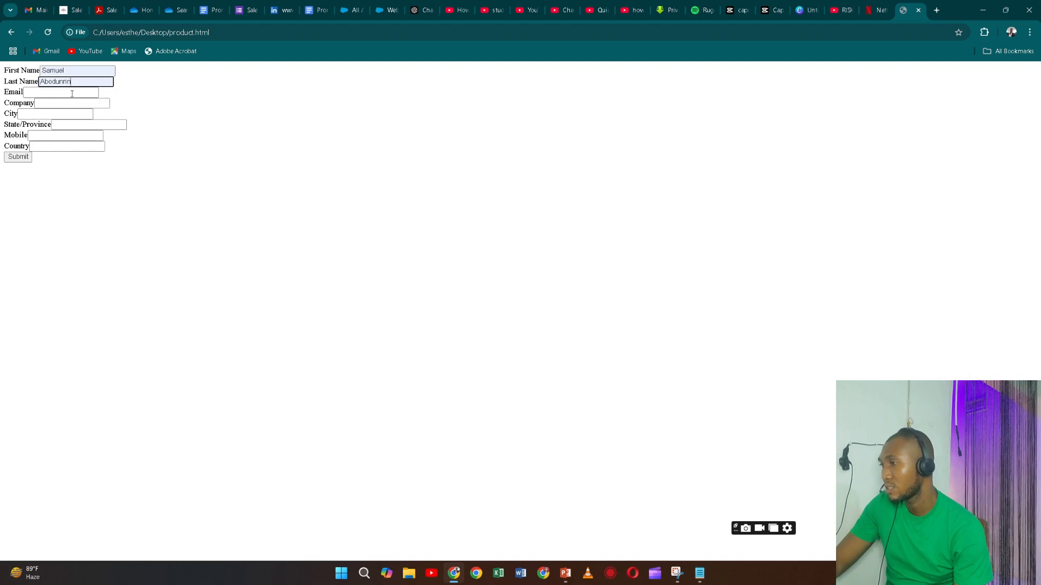
click(69, 93)
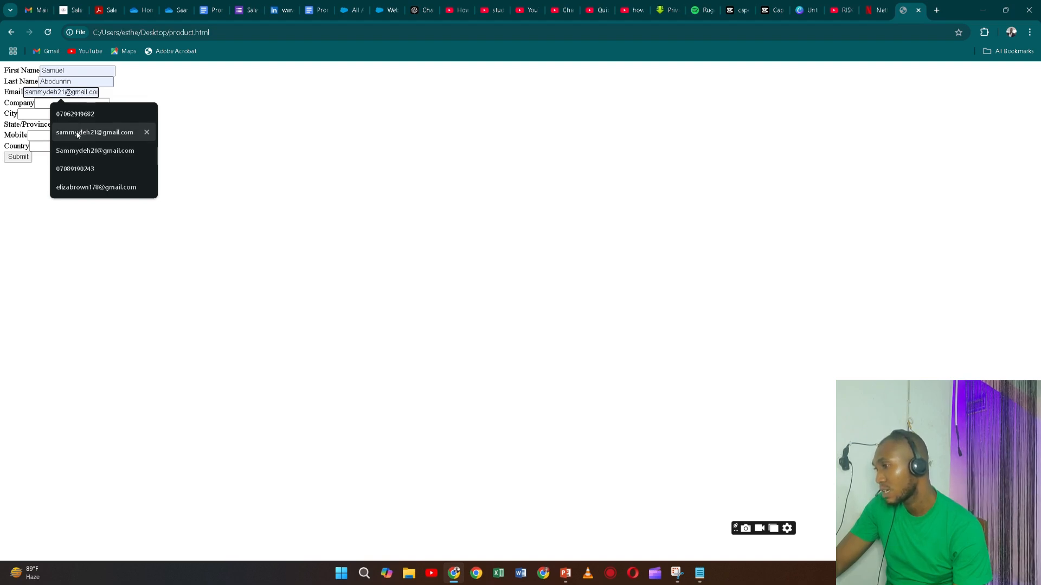
click(78, 134)
Fill in the form's company as GB FOODS, the city as lagos and the state/province as Ontario
click(69, 103)
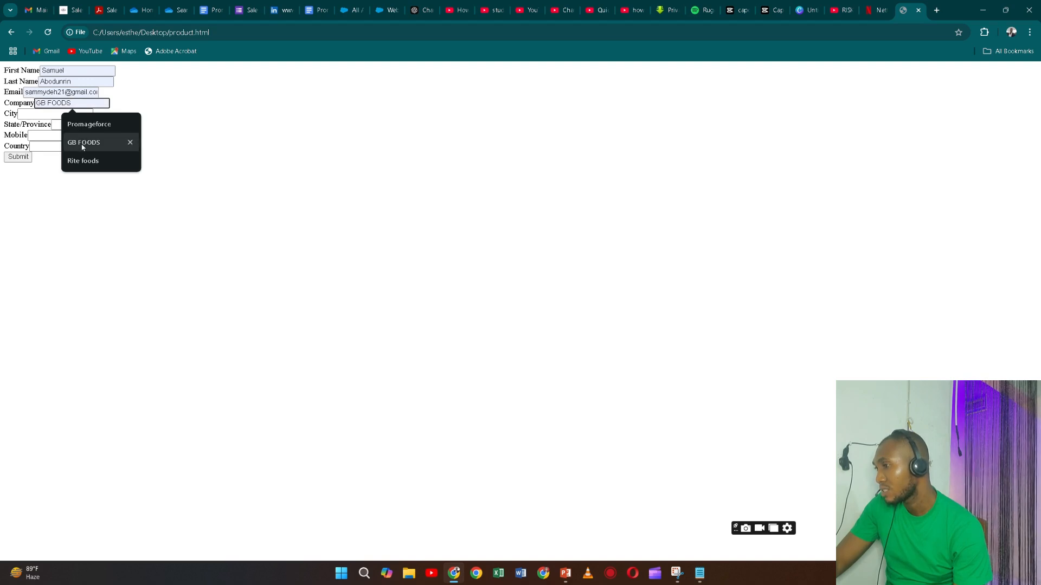
click(82, 145)
click(56, 113)
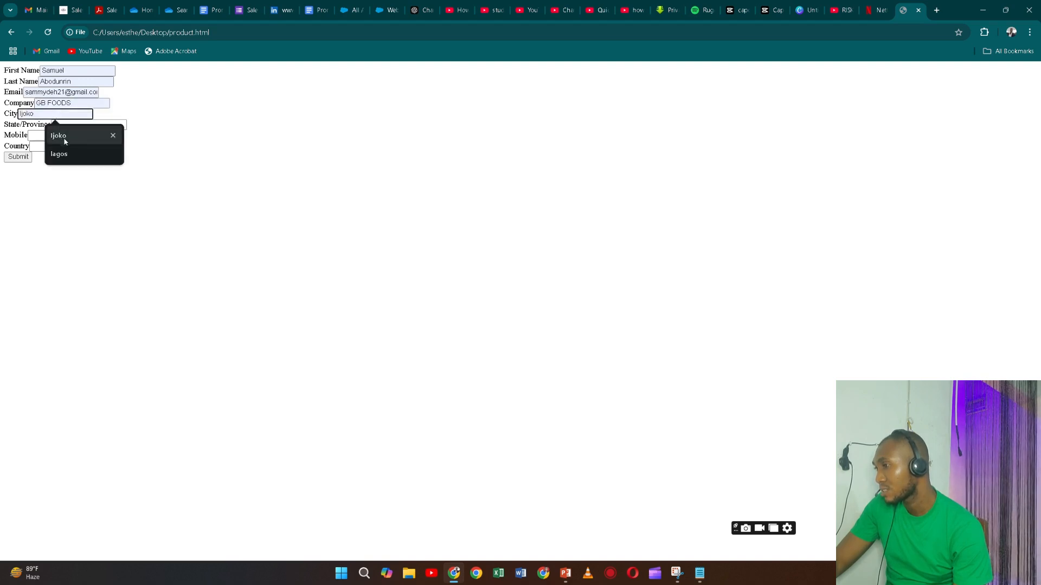
click(68, 154)
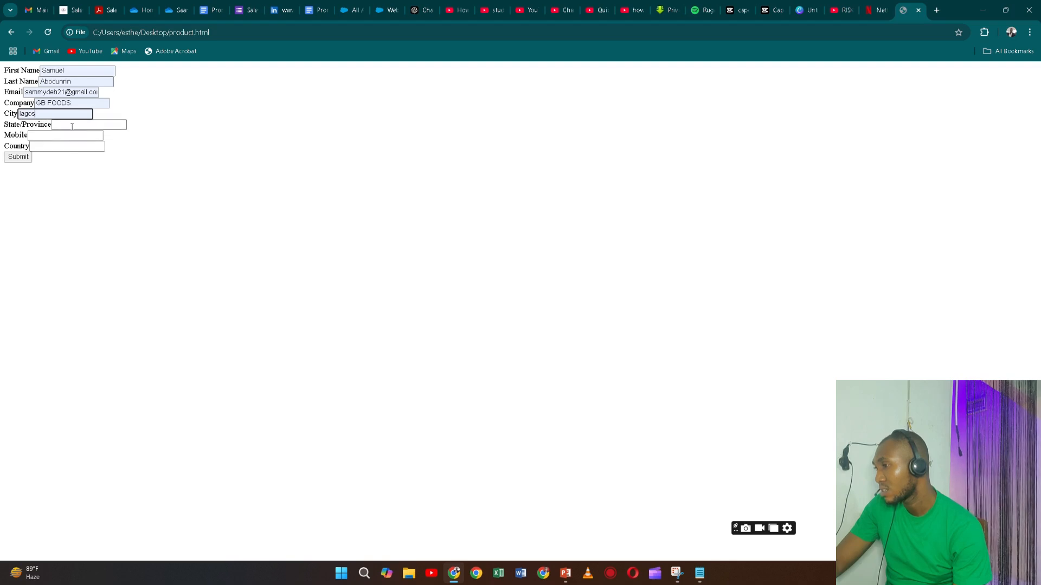
click(71, 126)
click(82, 147)
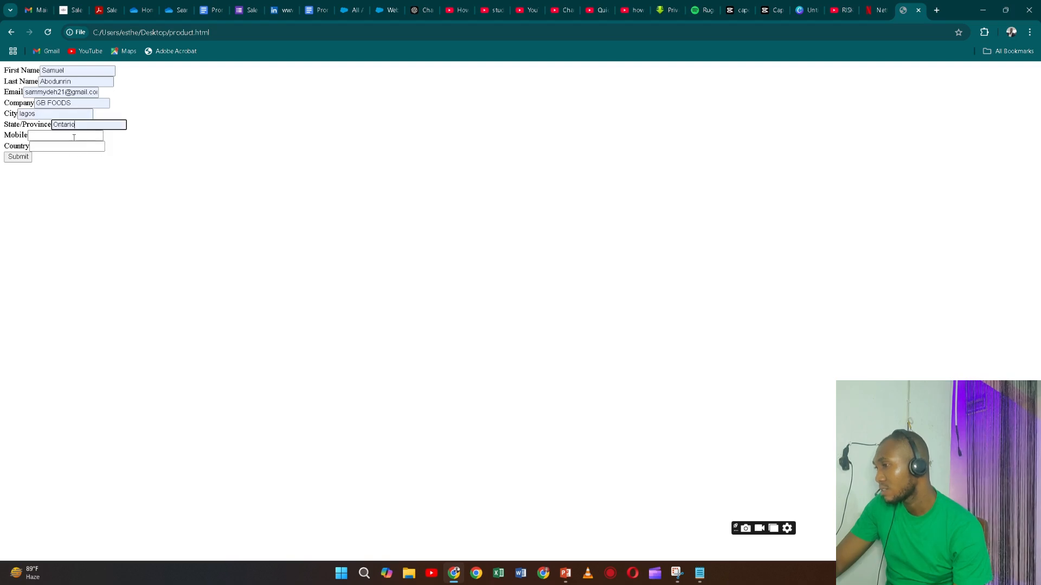
Enter the lead's mobile number, set the country to Japan and submit the web form
click(69, 136)
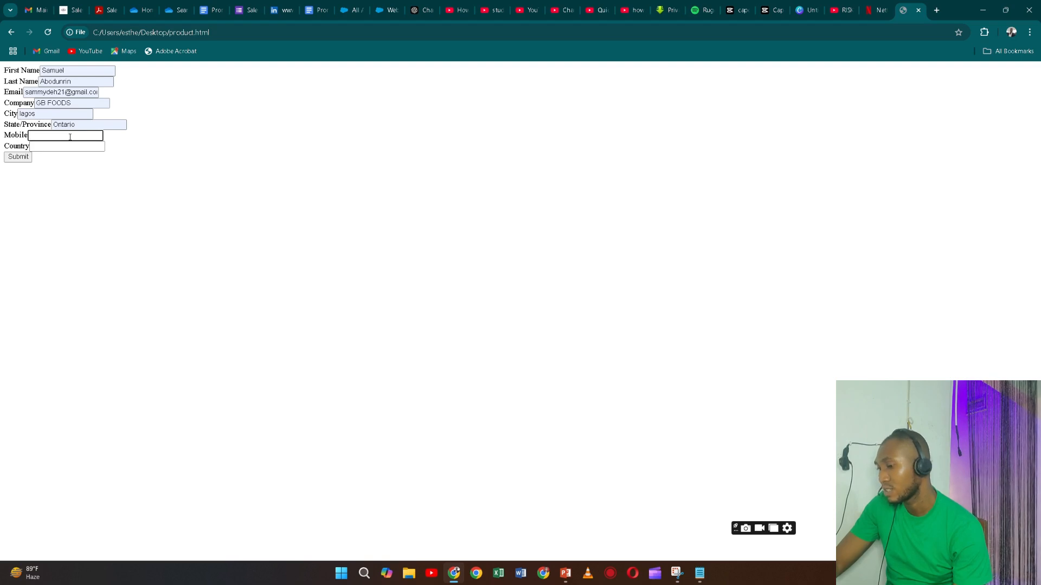
text(53256664)
click(70, 149)
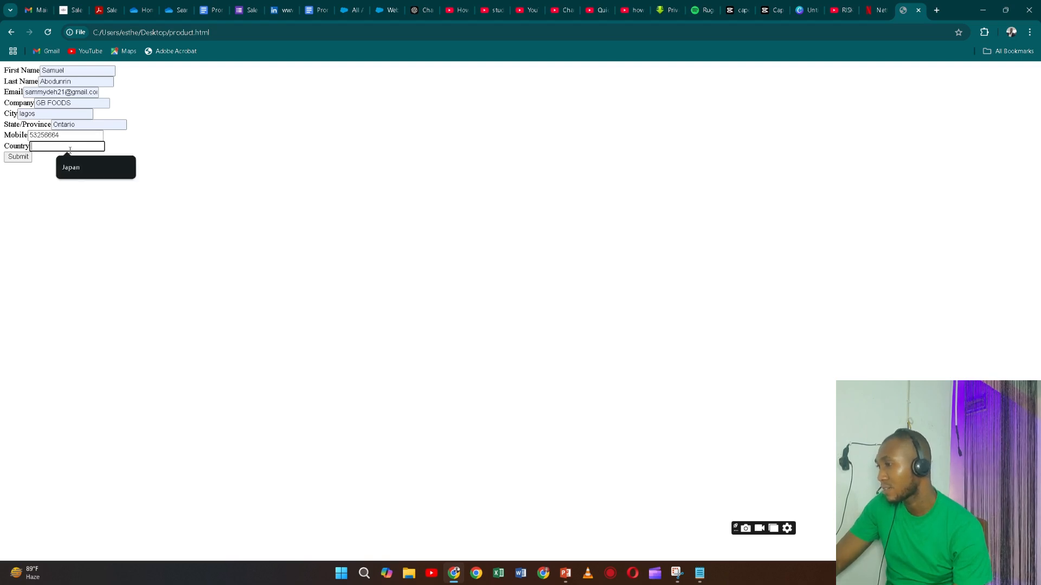
click(69, 167)
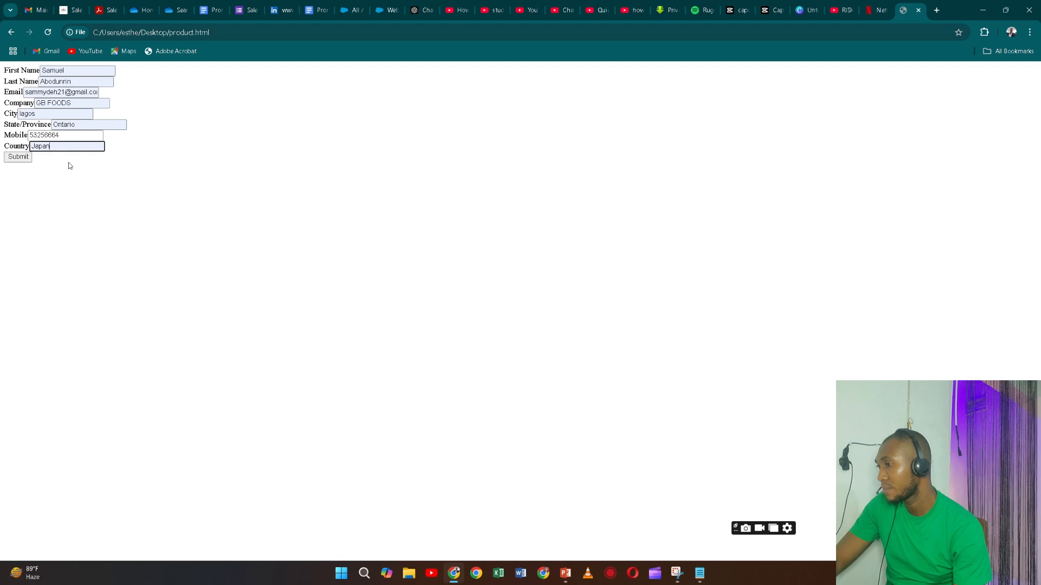
click(30, 157)
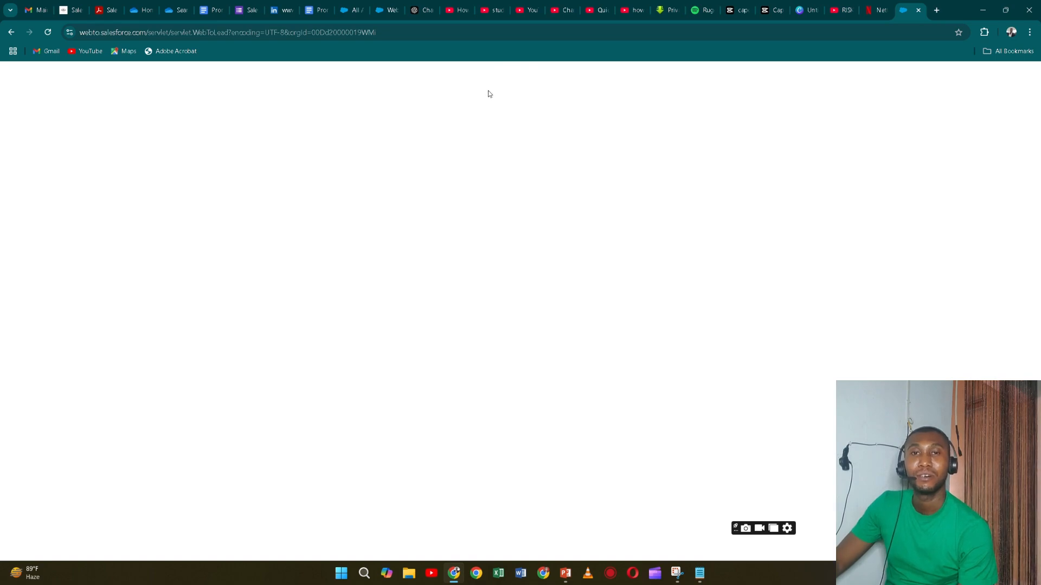
Switch to the SALES CLOUD MODULE presentation in PowerPoint to view the topic list slide
key(alt+Tab)
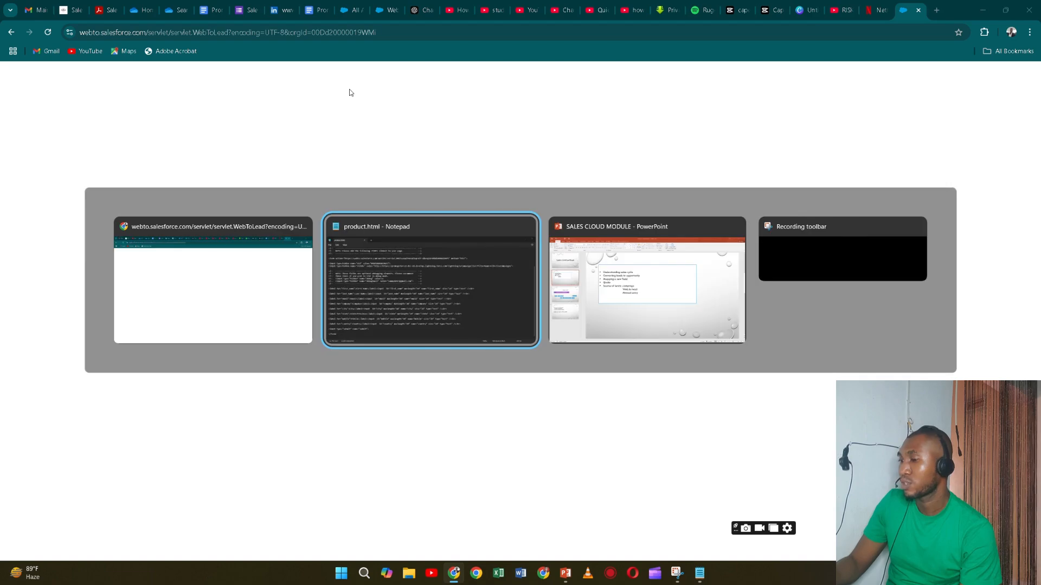
key(alt+Tab)
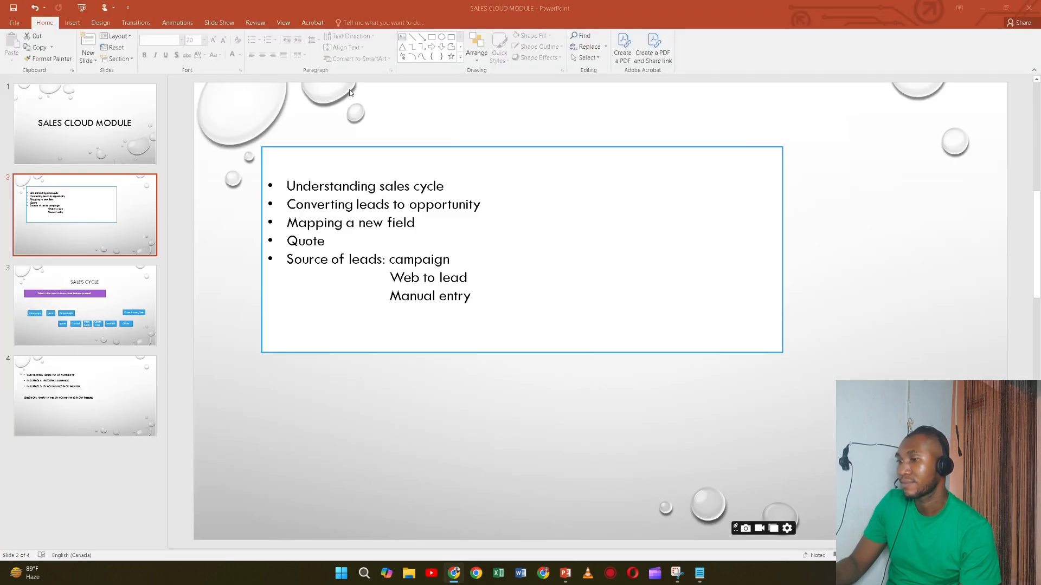